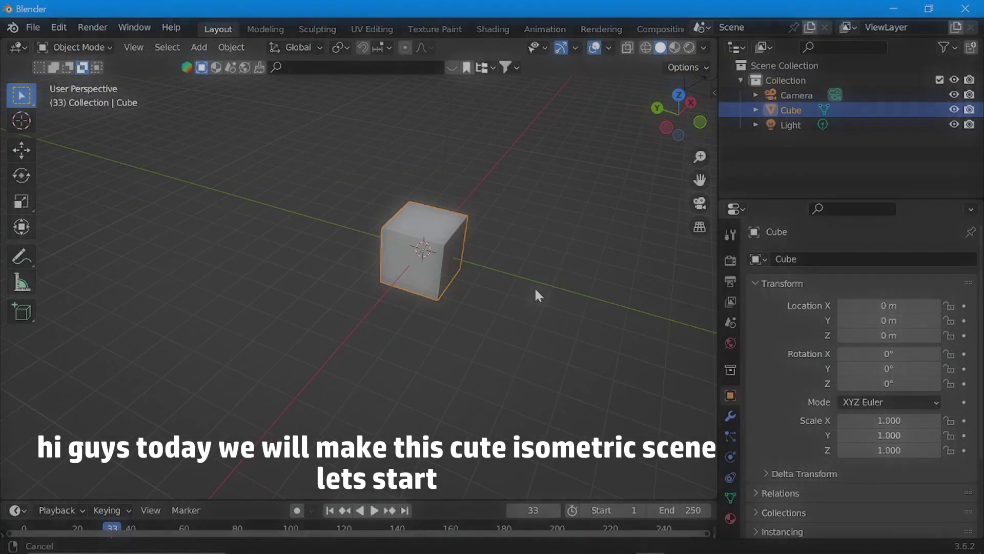
Enter Edit Mode on the default cube and switch to face selection
middle_drag(535, 287, 487, 290)
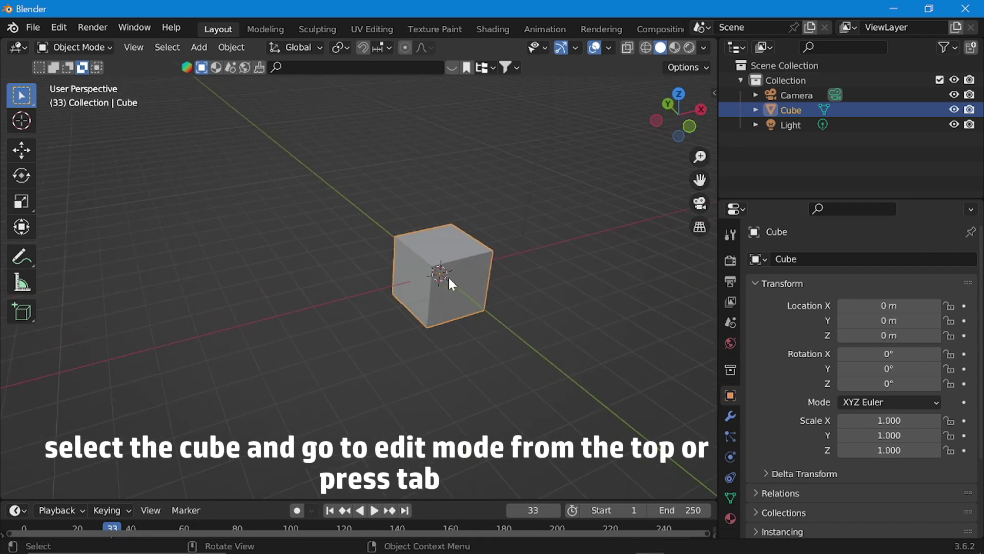
click(84, 44)
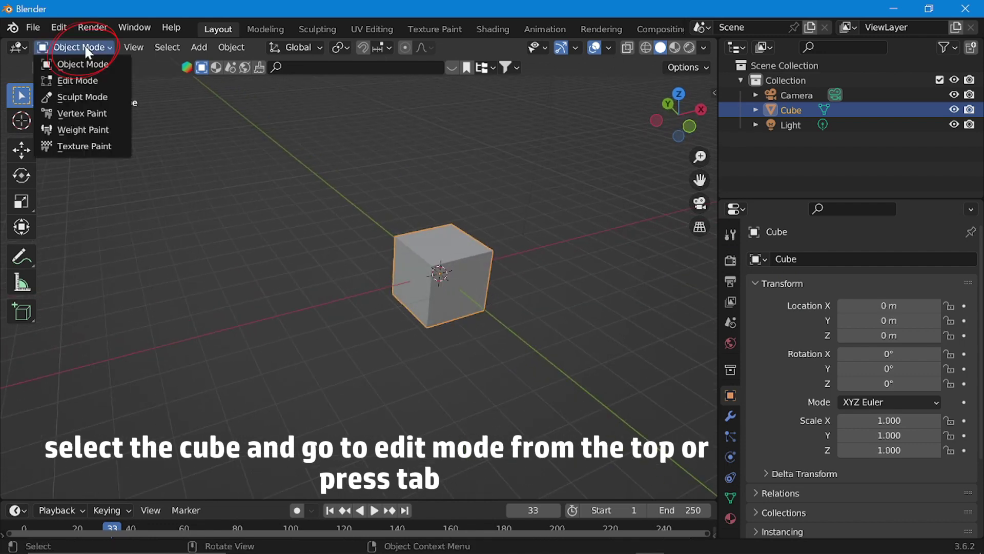
click(62, 72)
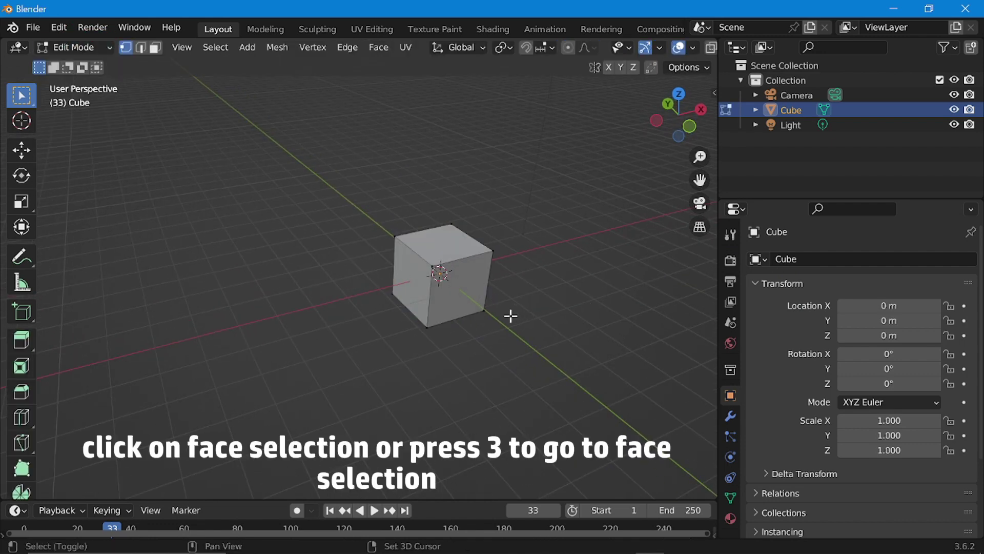
shift+middle_drag(510, 314, 453, 304)
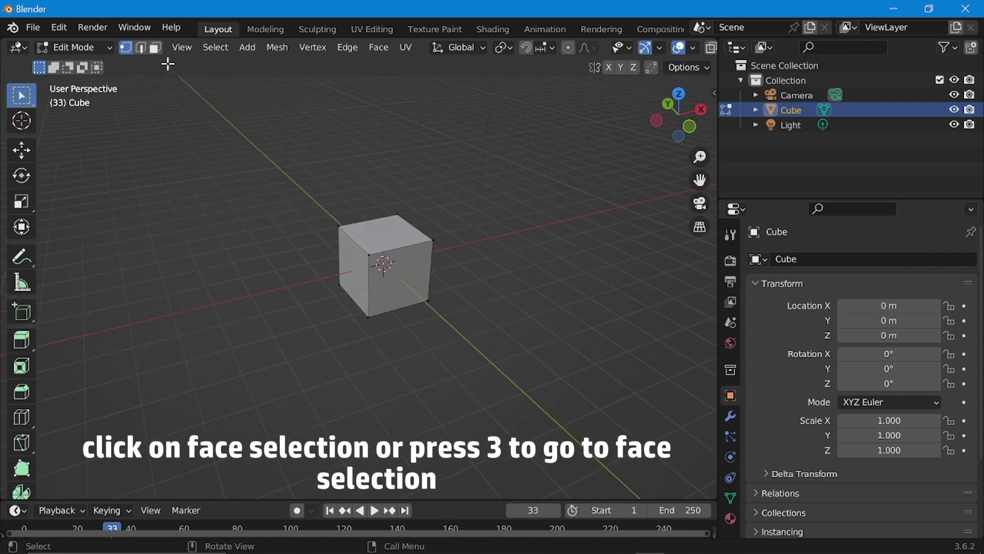
click(157, 49)
Delete the cube's top, +X and -Y faces to leave an open corner, and return to Object Mode
middle_drag(486, 255, 337, 247)
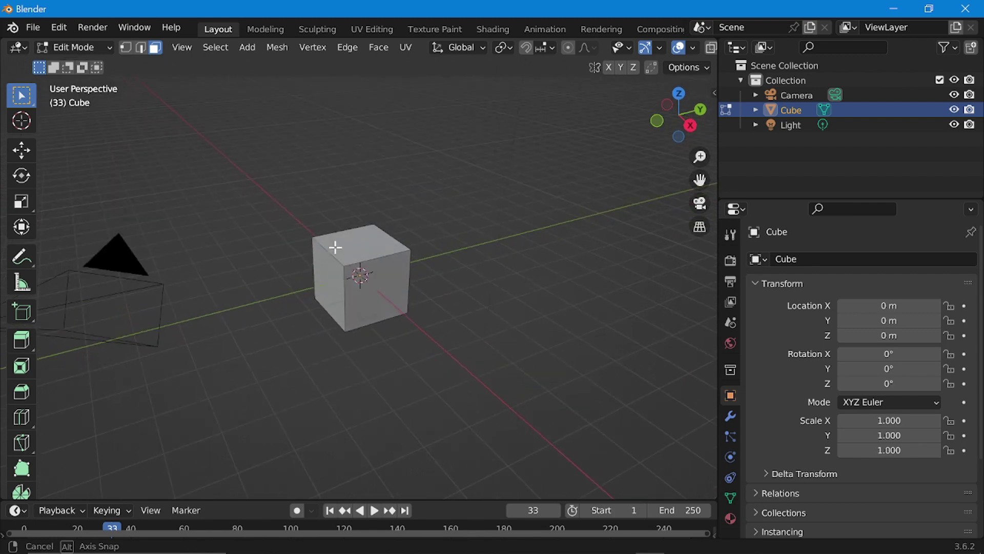
shift+click(355, 244)
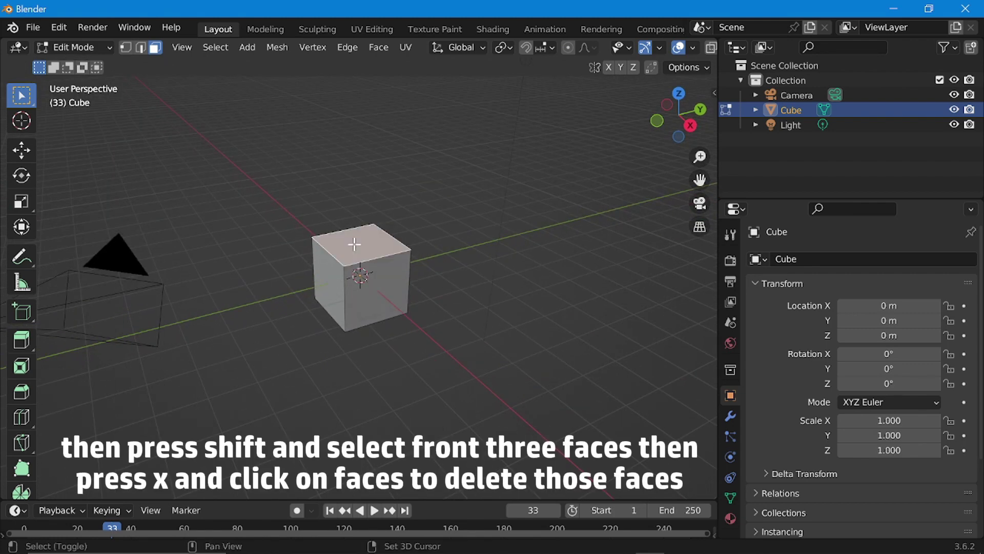
shift+click(333, 274)
shift+click(378, 286)
scroll(377, 287, up, 1)
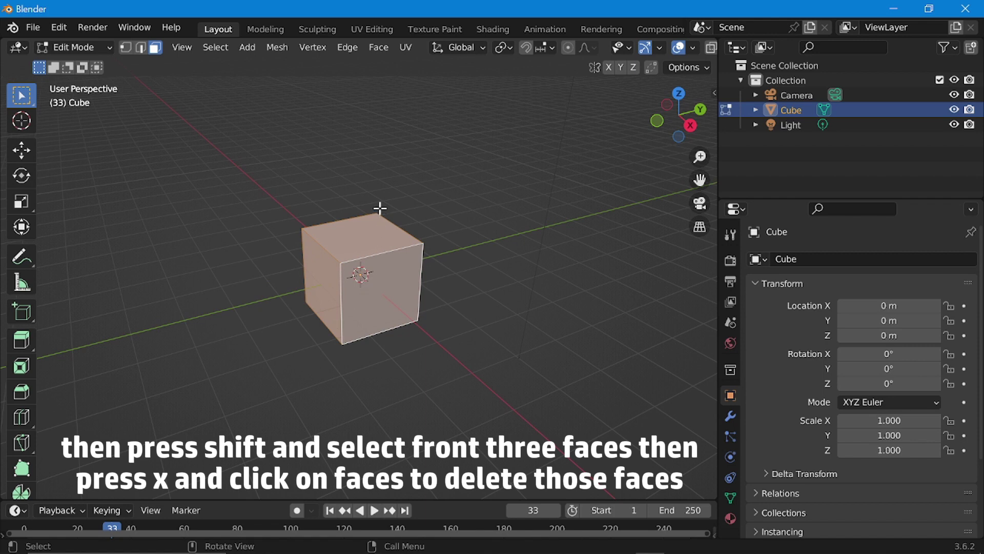
key(x)
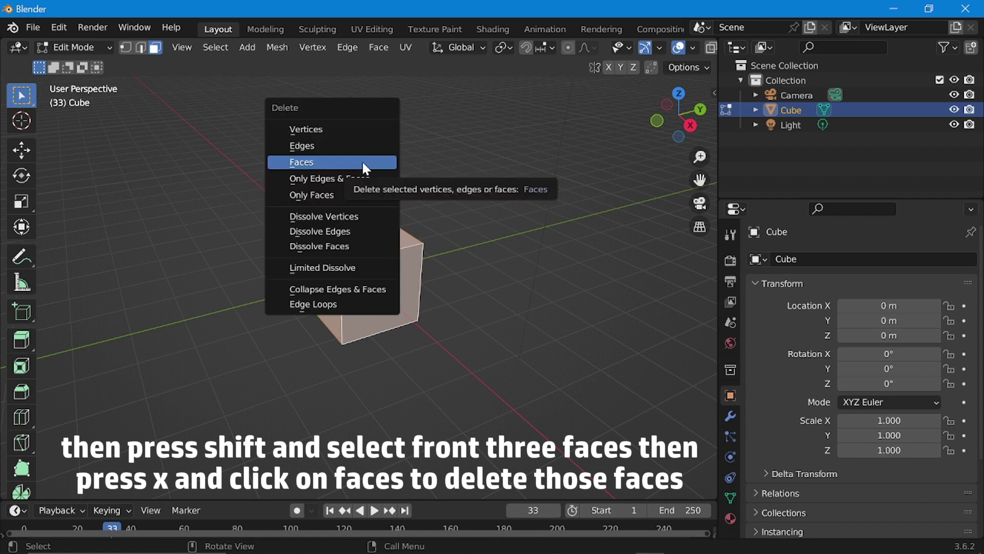
click(362, 161)
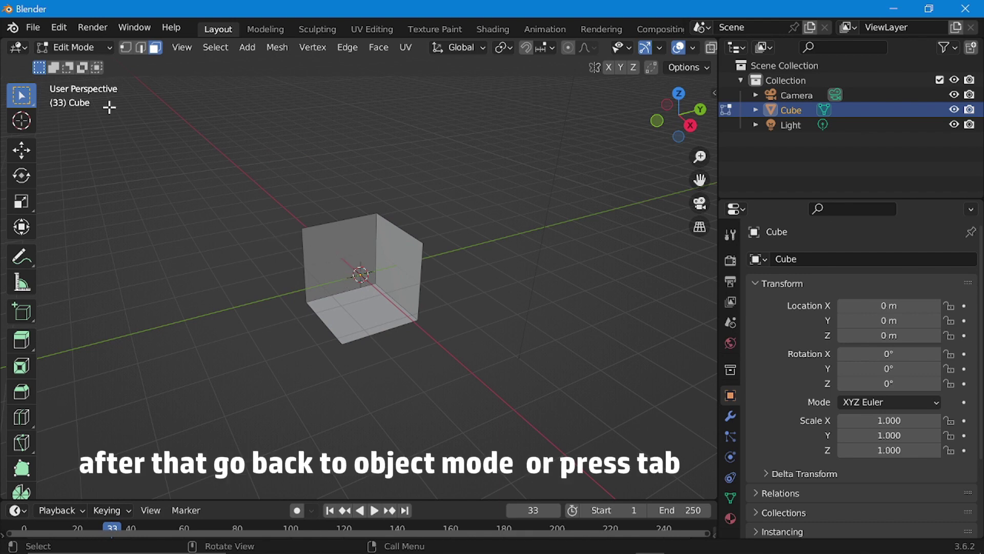
click(92, 47)
click(77, 64)
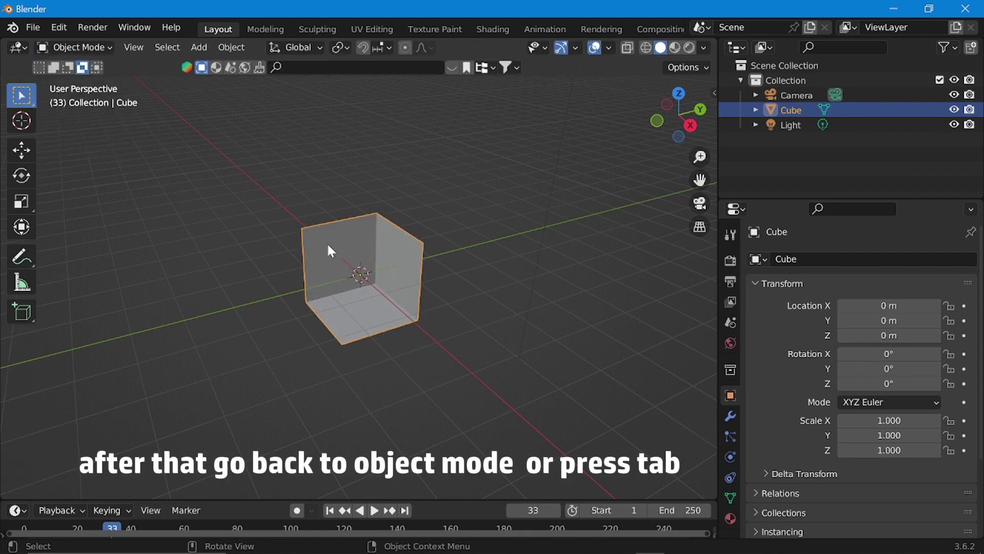
Move the open cube up along the Z axis by about 1.28 m
scroll(382, 275, down, 2)
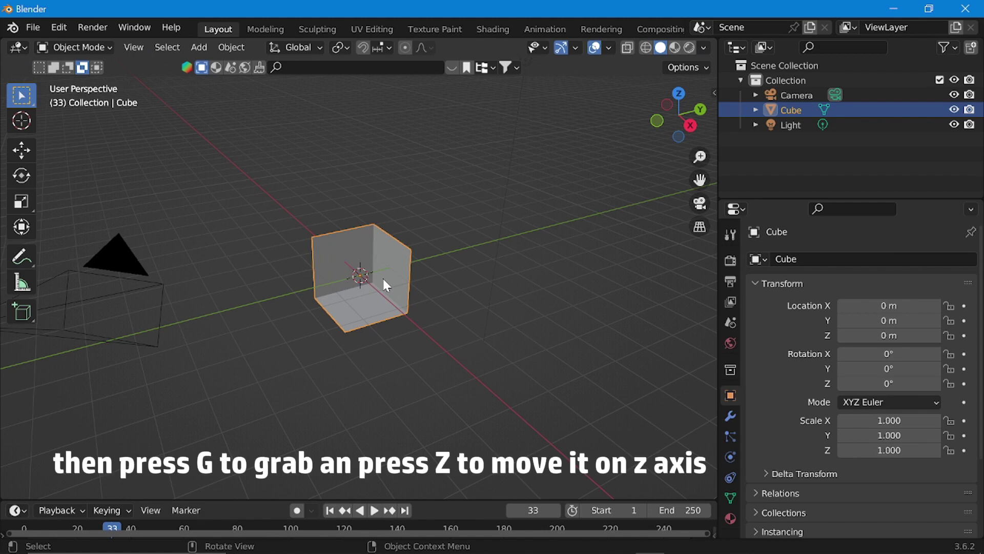
key(g)
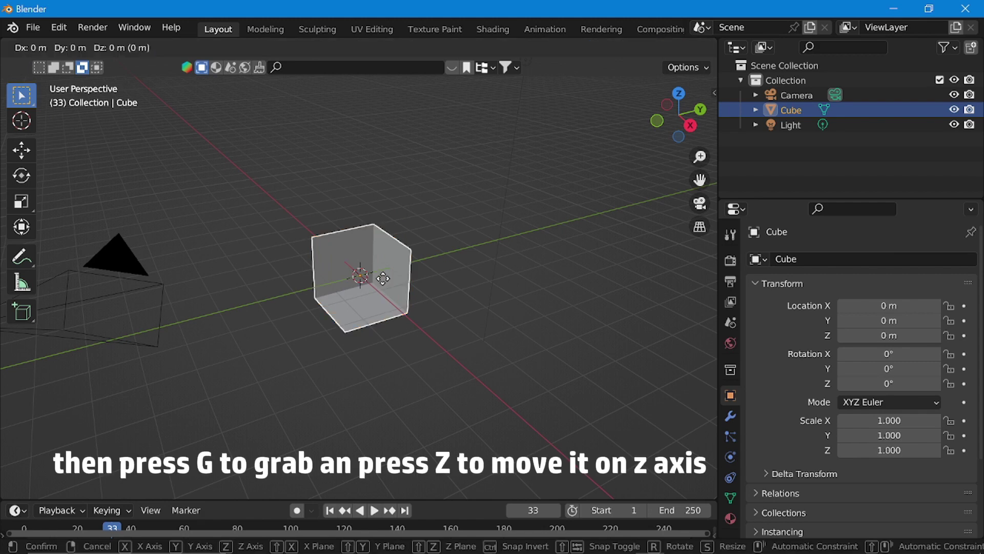
key(z)
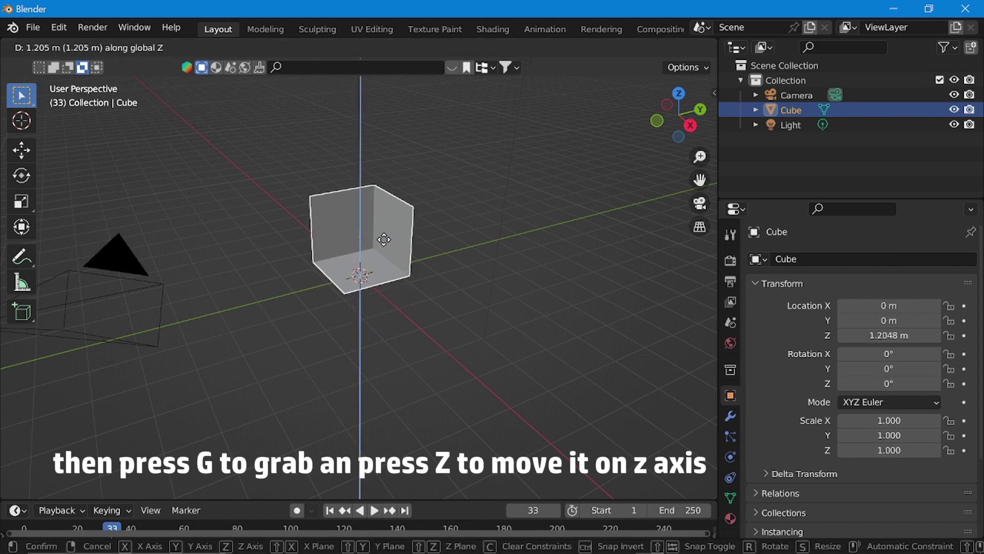
click(384, 234)
Scale the open cube to about 1.59 on X, 1.35 on Y and 1.19 on Z, and deselect it
key(s)
key(x)
key(Return)
key(s)
key(y)
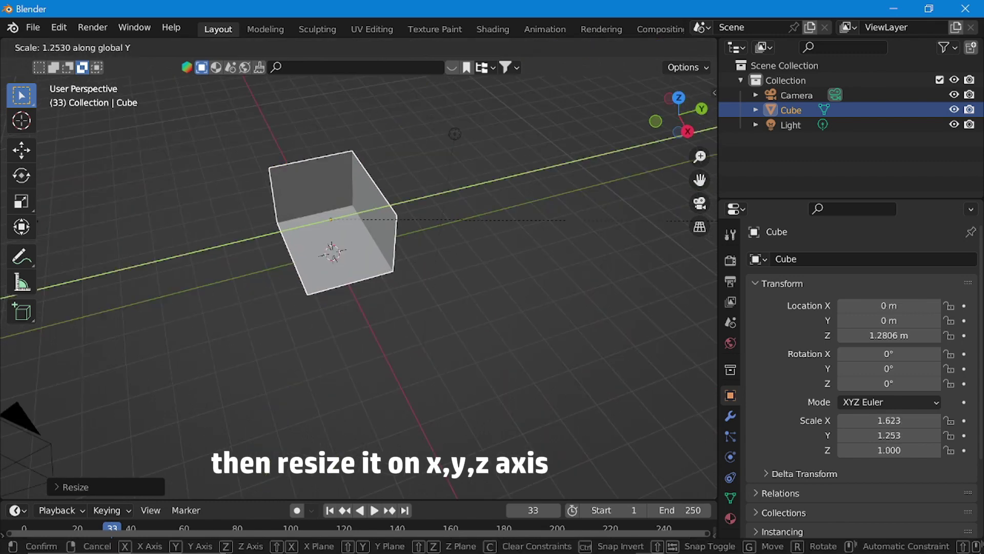
click(371, 260)
key(s)
key(z)
click(429, 276)
middle_drag(429, 276, 384, 310)
click(383, 310)
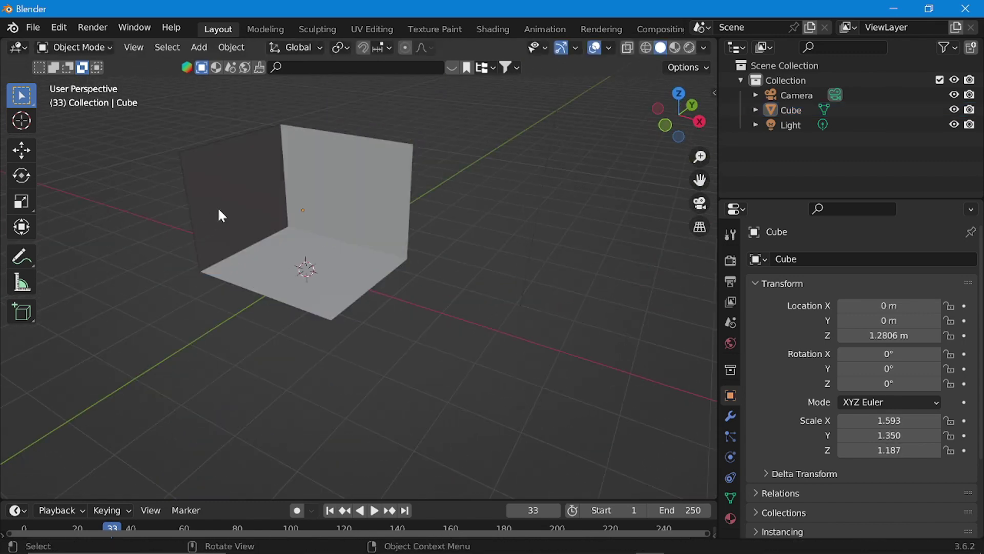
Add a Solidify modifier to the room shell with a thickness of 0.134 m
click(294, 182)
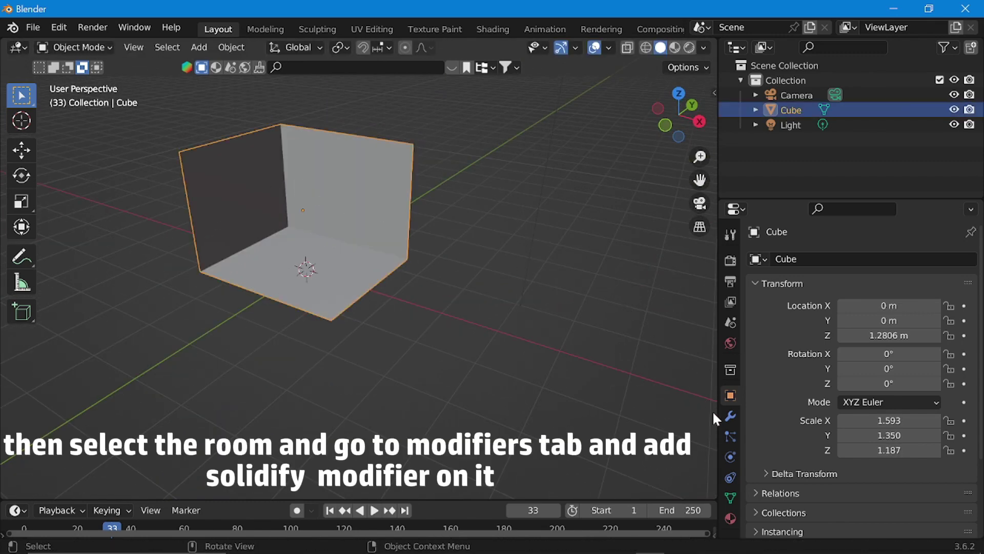
click(729, 421)
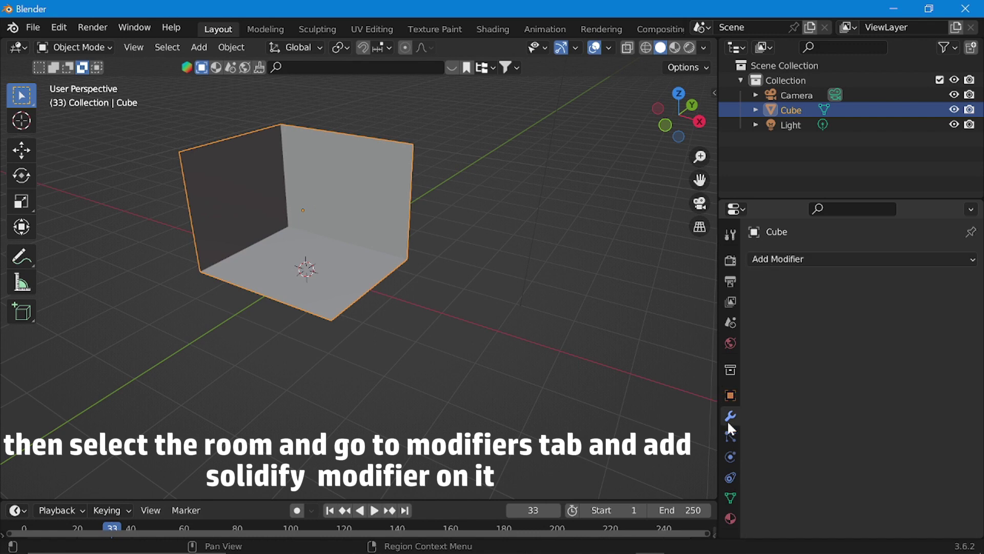
click(779, 261)
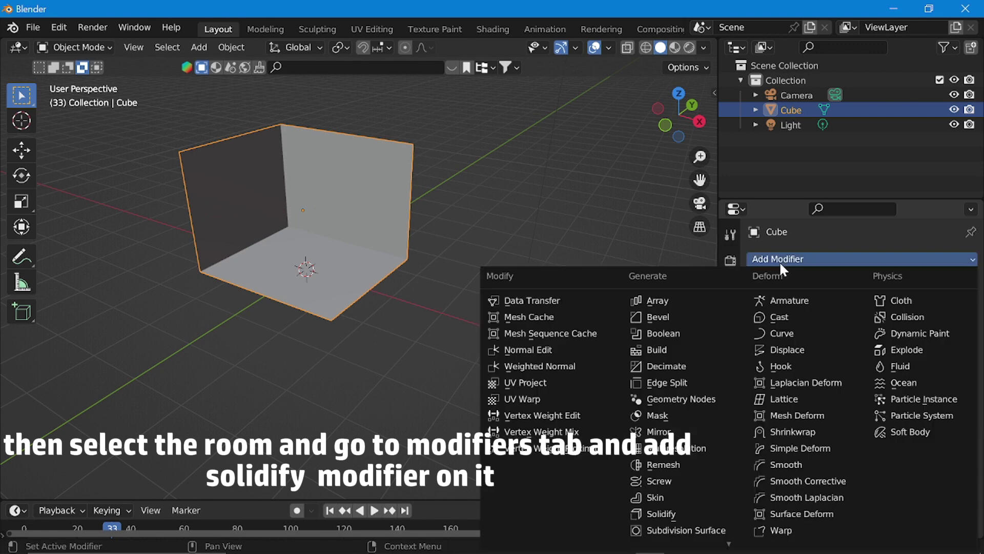
click(721, 515)
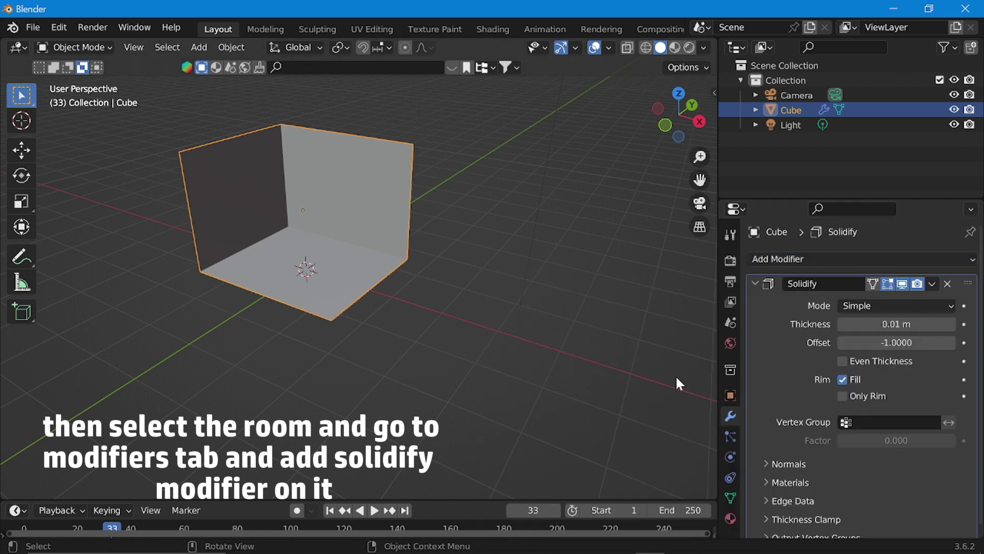
middle_drag(273, 279, 333, 328)
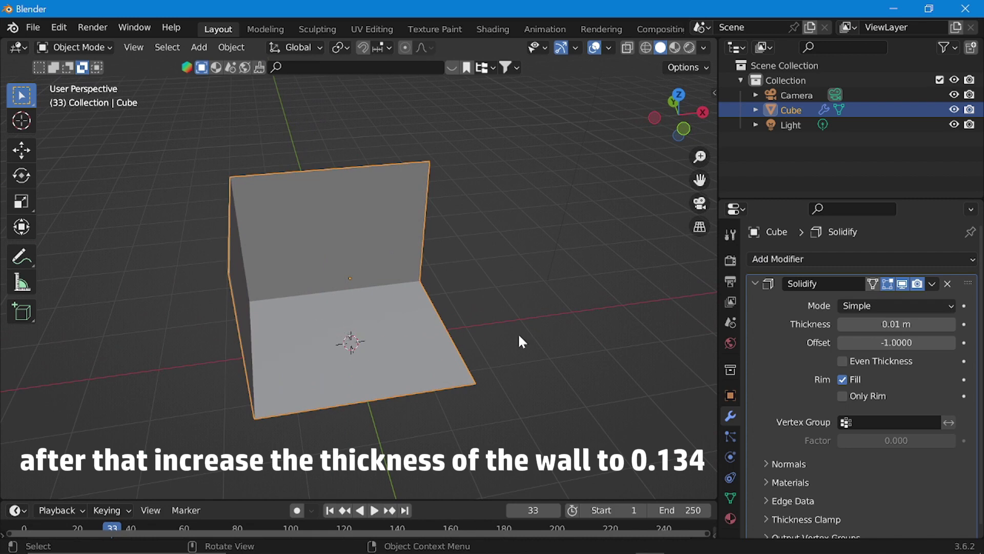
click(918, 324)
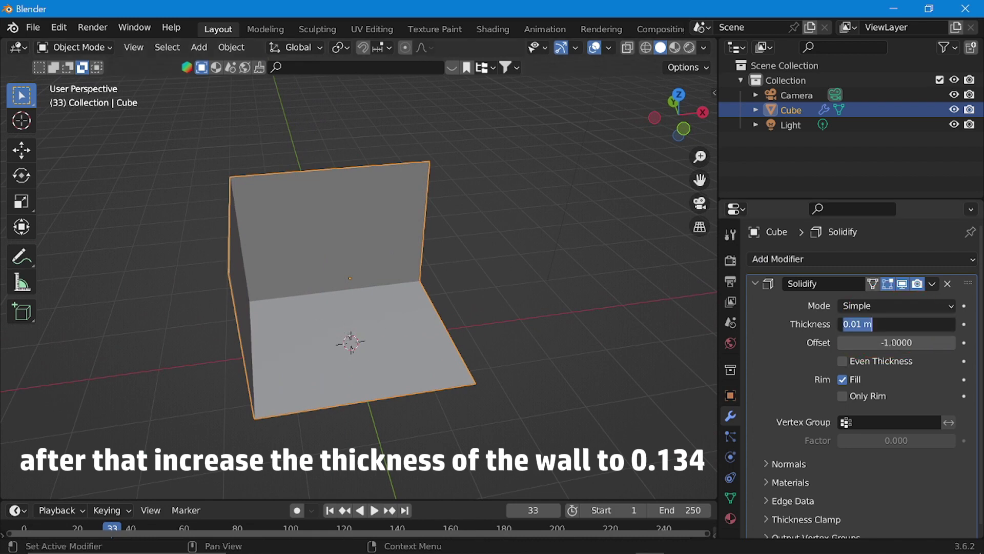
text(0)
key(Return)
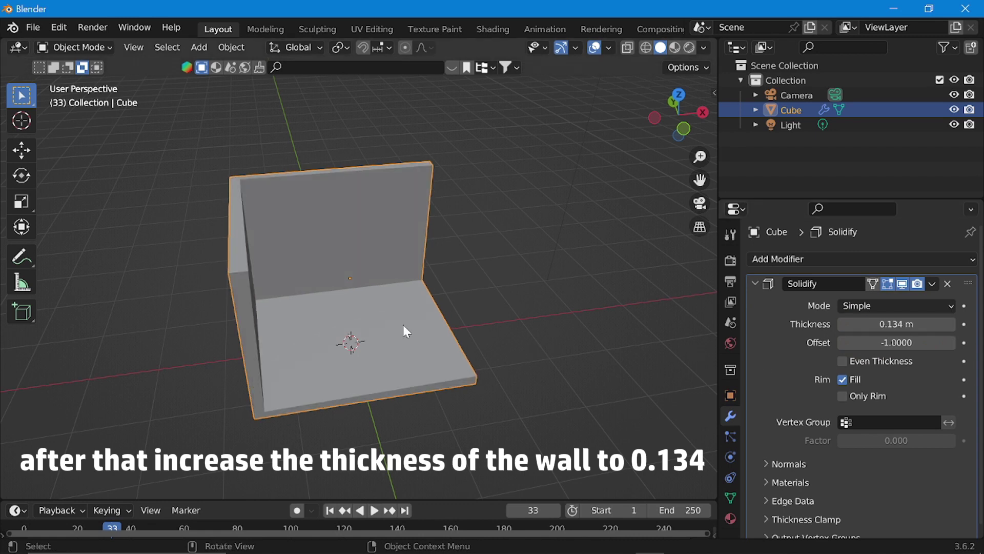
Enable Even Thickness on the room's Solidify modifier and apply the modifier
middle_drag(403, 324, 308, 385)
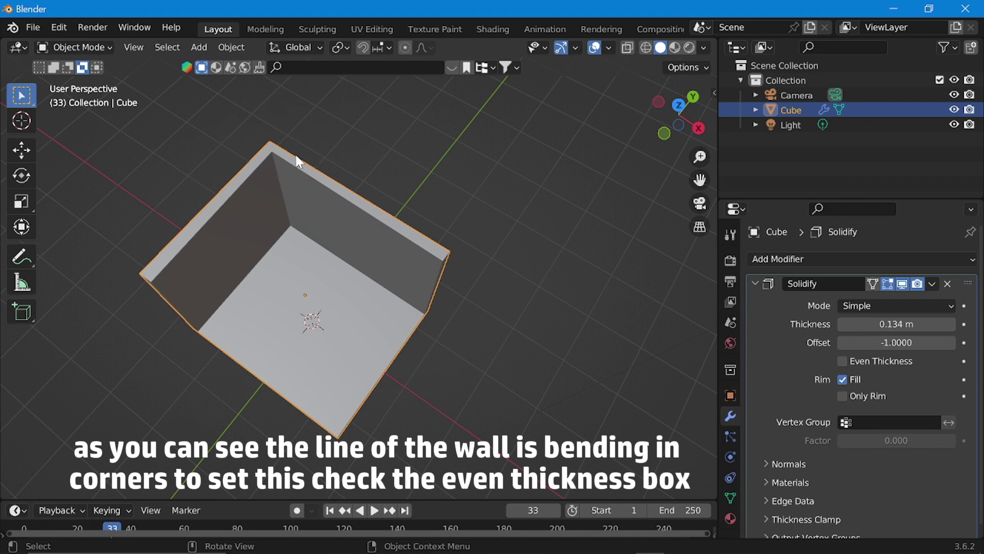
mouse_move(276, 229)
middle_down()
mouse_move(319, 201)
mouse_move(327, 177)
mouse_move(321, 204)
mouse_move(348, 215)
middle_up()
click(843, 362)
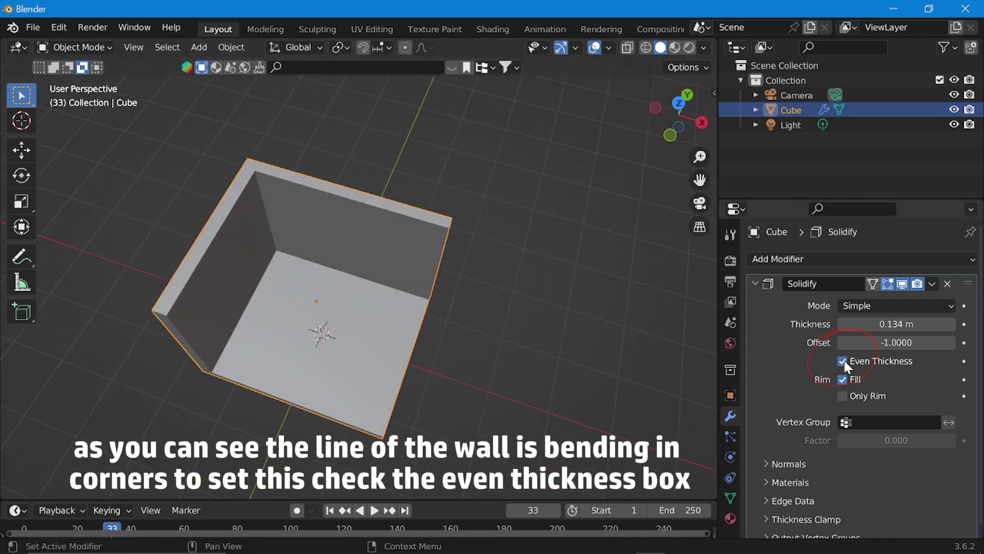
middle_drag(259, 211, 353, 255)
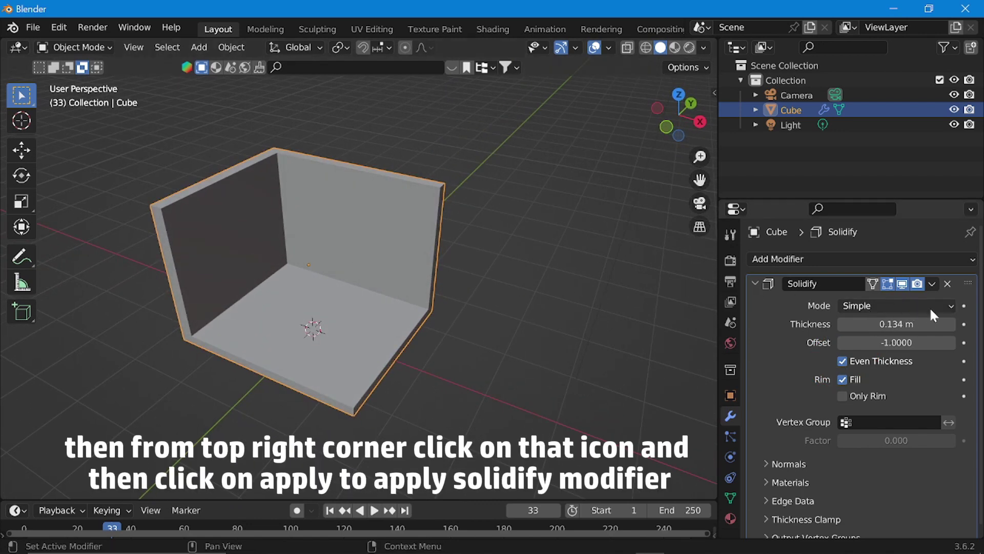
click(932, 284)
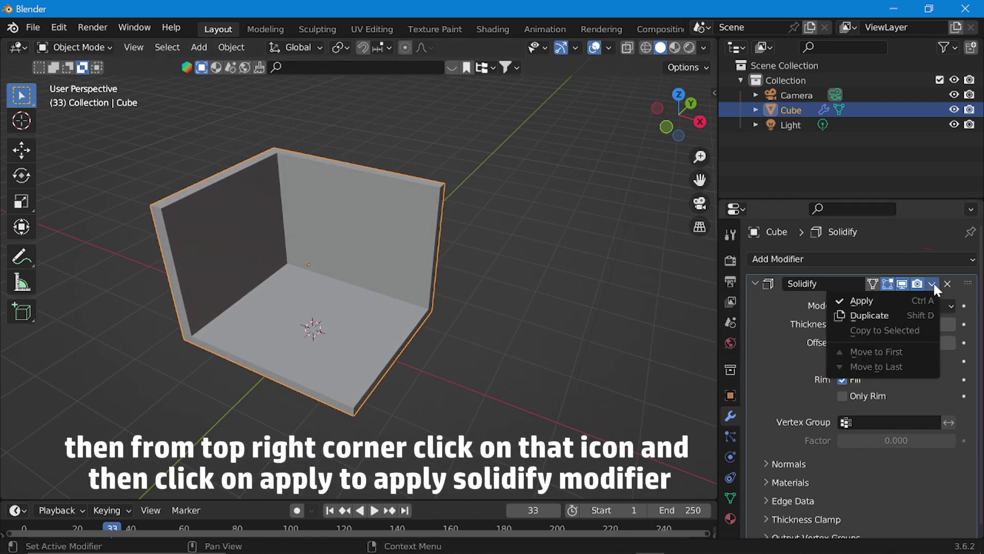
click(890, 297)
Add a Subdivision Surface modifier to the room and set its viewport level to 2
middle_drag(205, 241, 174, 240)
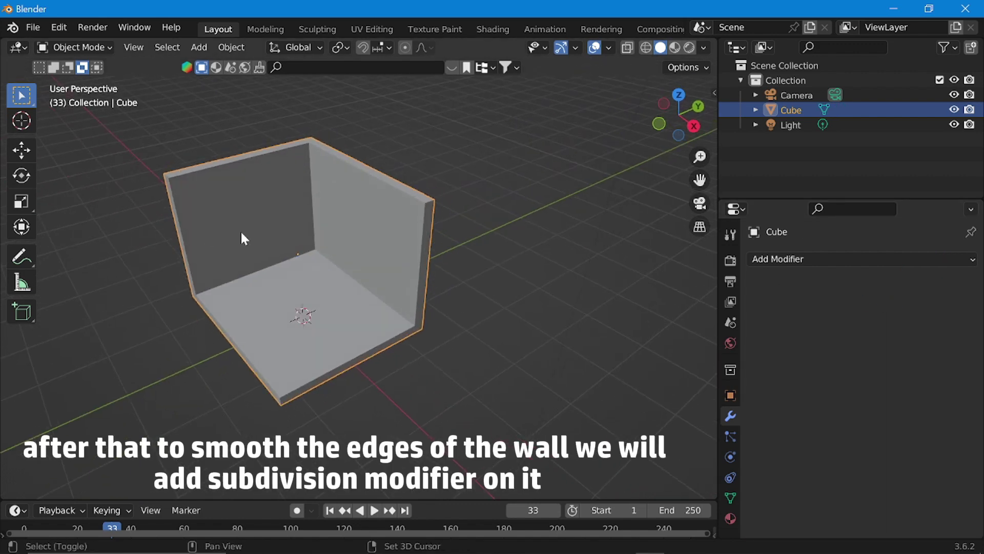
shift+middle_drag(241, 237, 334, 252)
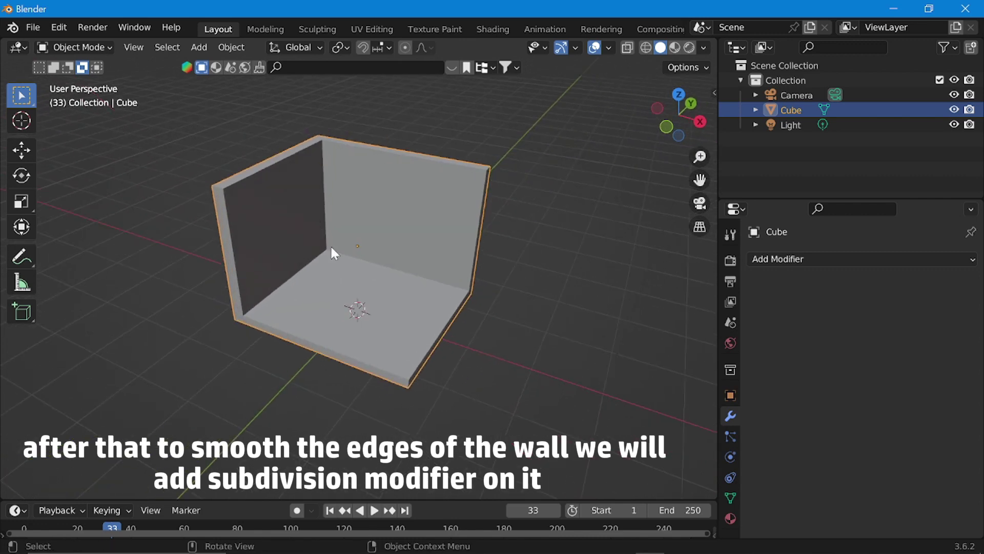
click(776, 260)
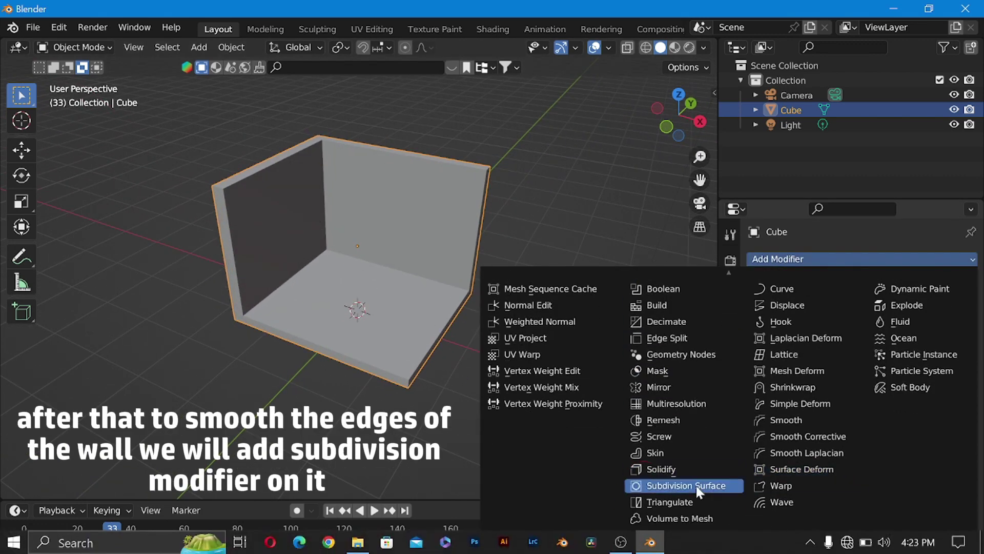
click(723, 487)
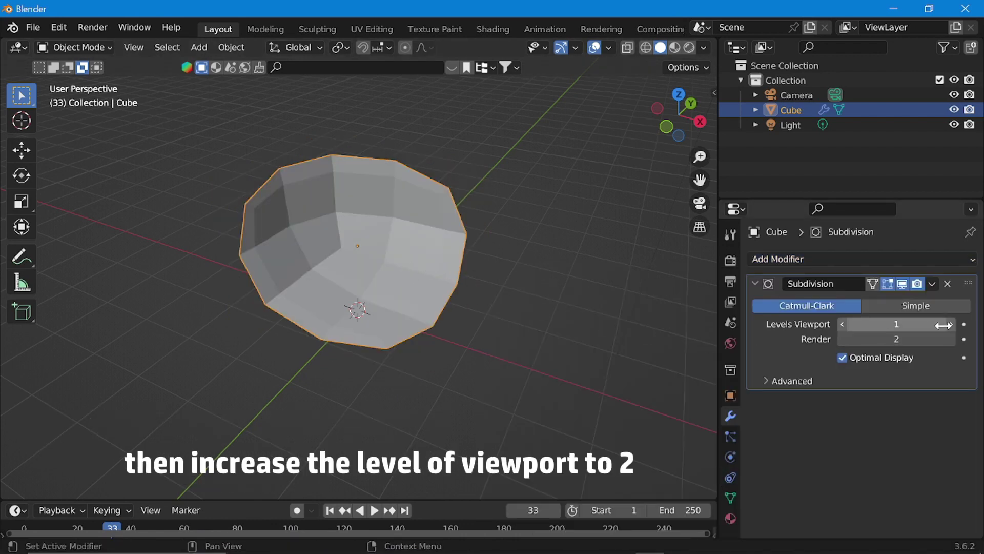
click(949, 324)
Add a Bevel modifier to the room and place it above the Subdivision modifier in the stack
mouse_move(423, 290)
middle_down()
mouse_move(374, 297)
mouse_move(413, 290)
middle_up()
middle_drag(515, 308, 461, 318)
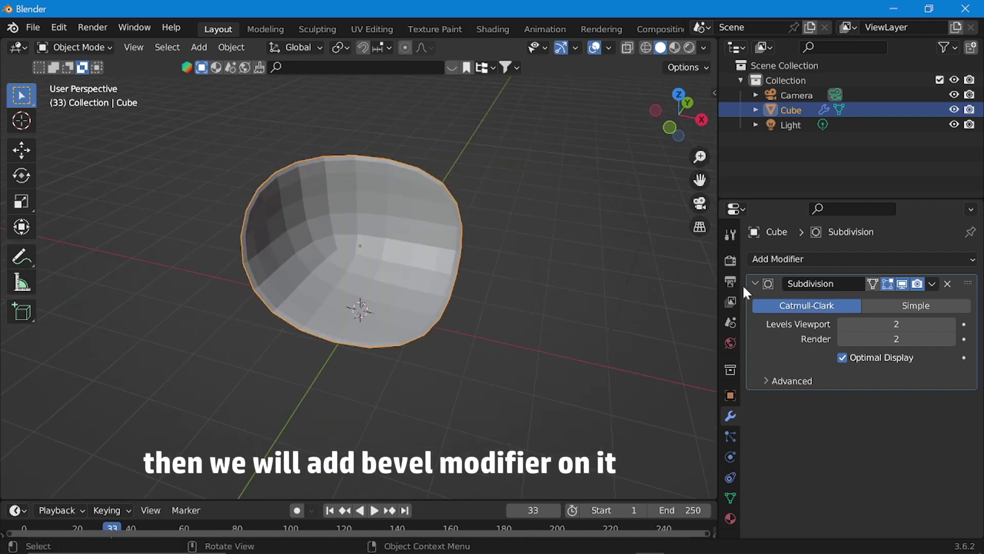
click(847, 260)
click(674, 314)
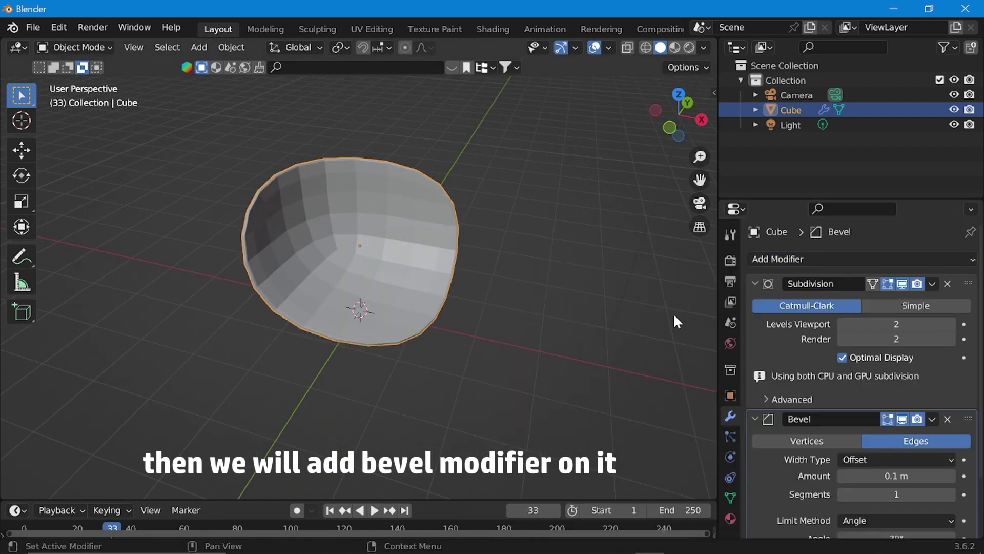
shift+middle_drag(499, 309, 501, 345)
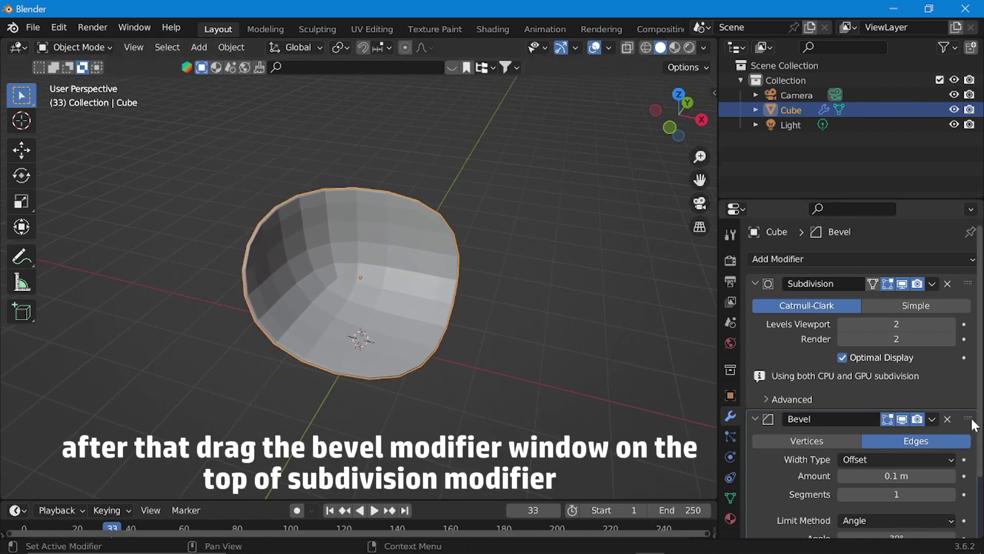
drag(968, 419, 974, 283)
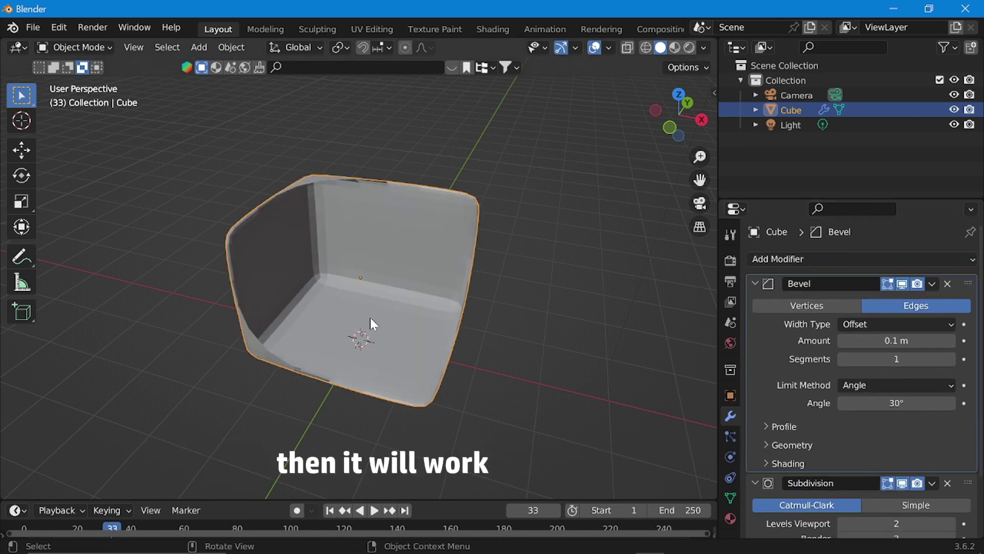
mouse_move(370, 318)
middle_down()
mouse_move(389, 300)
mouse_move(383, 306)
middle_up()
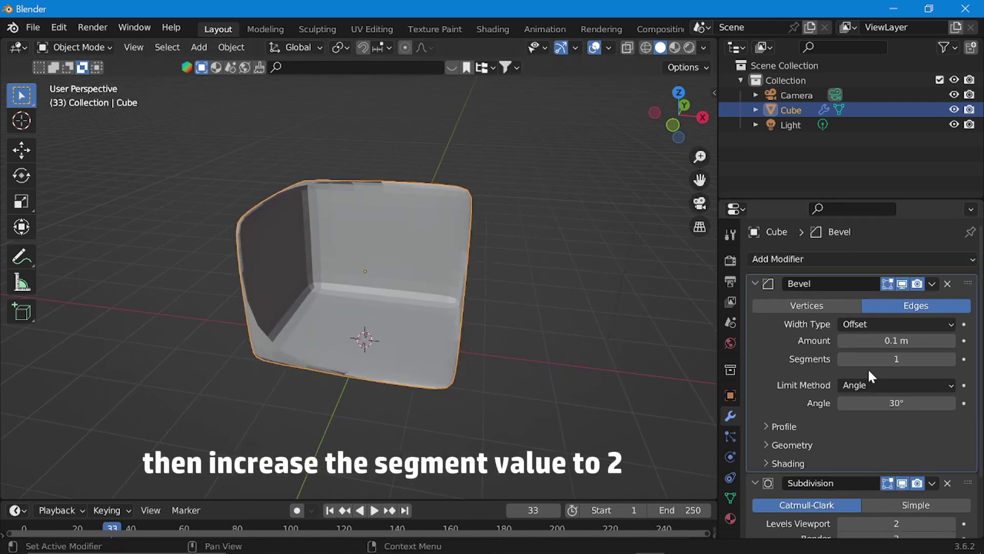
Set the room's Bevel modifier to 2 segments and give all its edges a mean bevel weight of 1 in Edit Mode
click(953, 358)
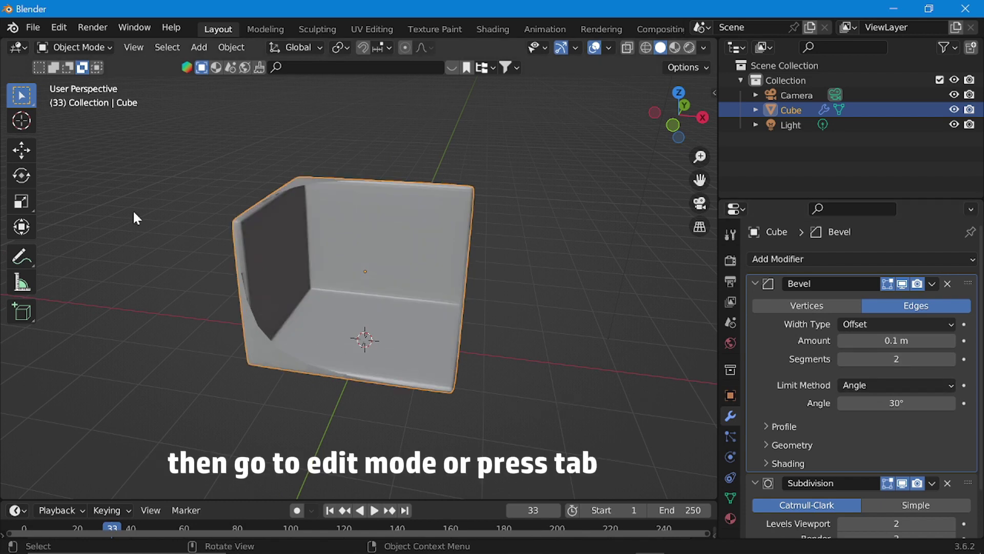
click(81, 47)
click(67, 78)
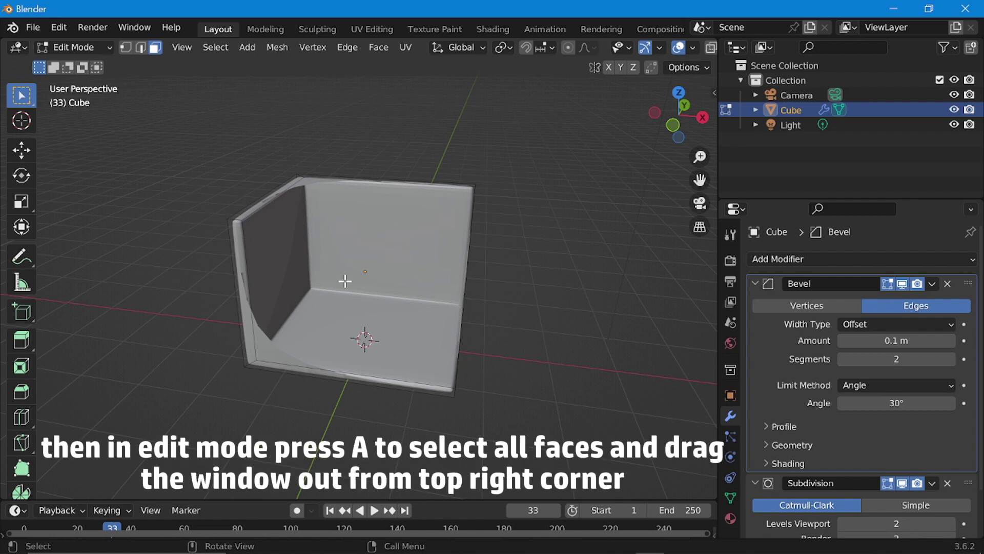
key(a)
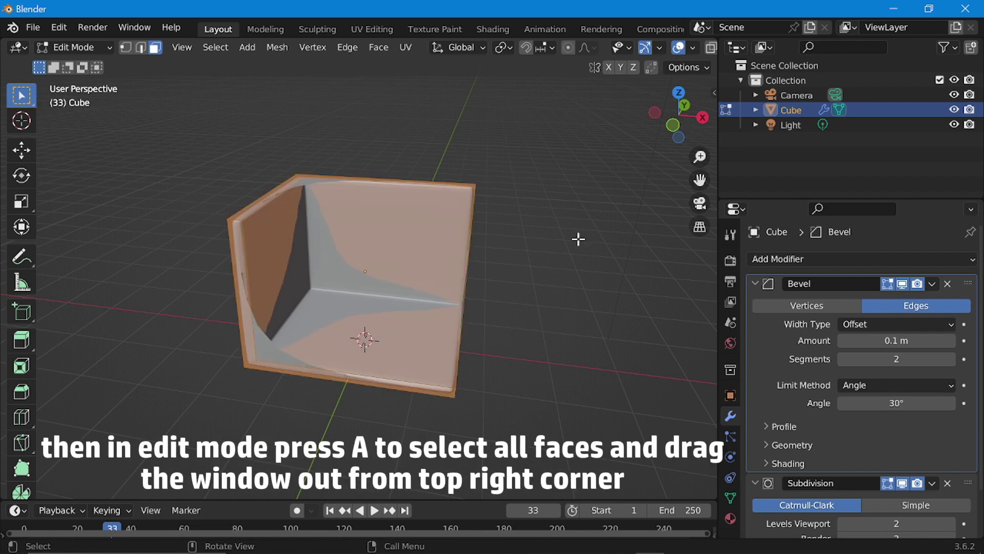
drag(710, 90, 706, 87)
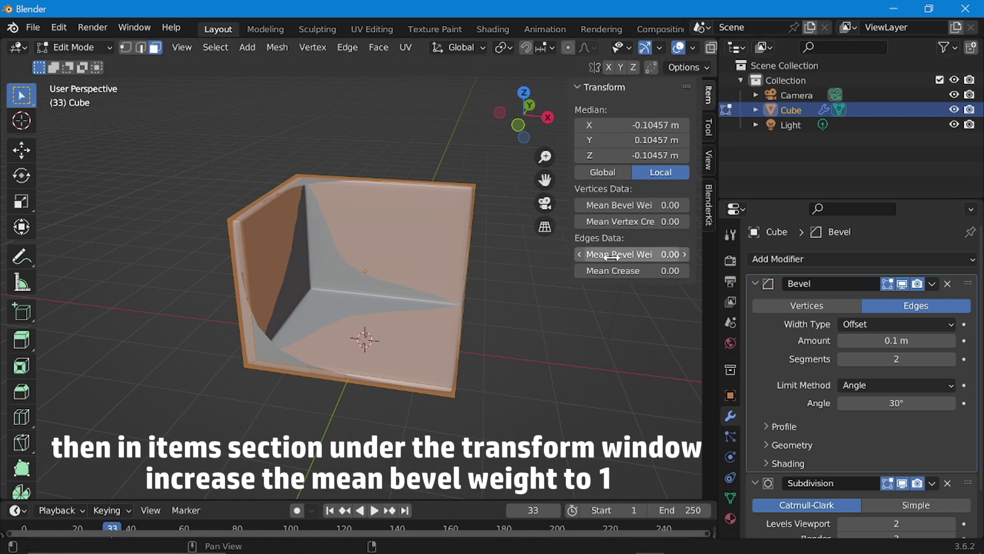
drag(611, 256, 661, 257)
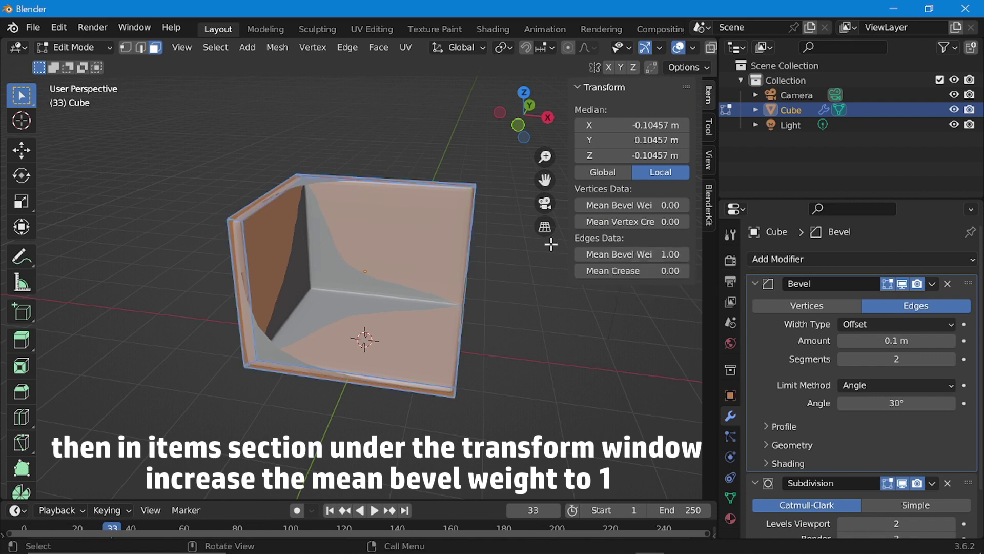
click(84, 49)
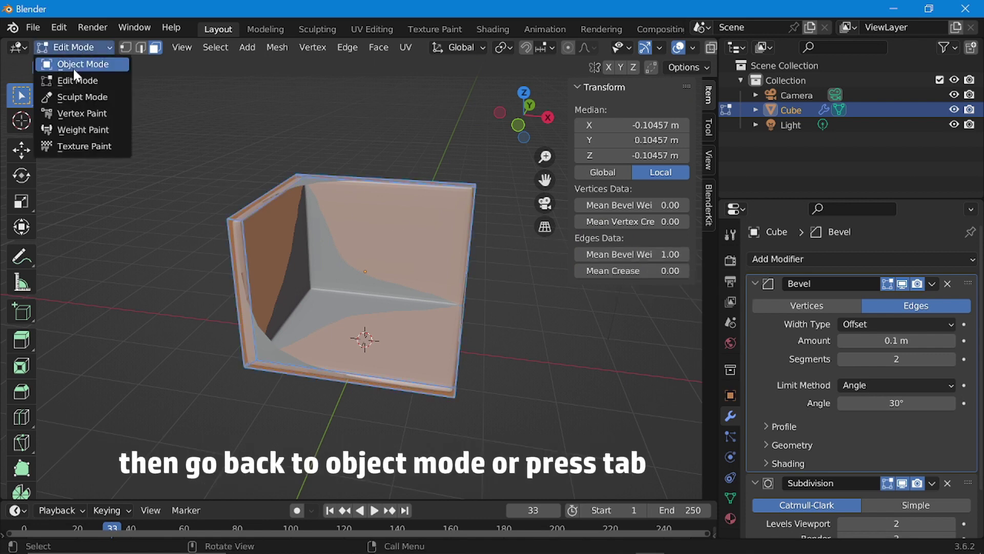
click(72, 67)
Change the Bevel modifier's limit method to Weight to fix the room's distorted corners
middle_drag(351, 289, 300, 160)
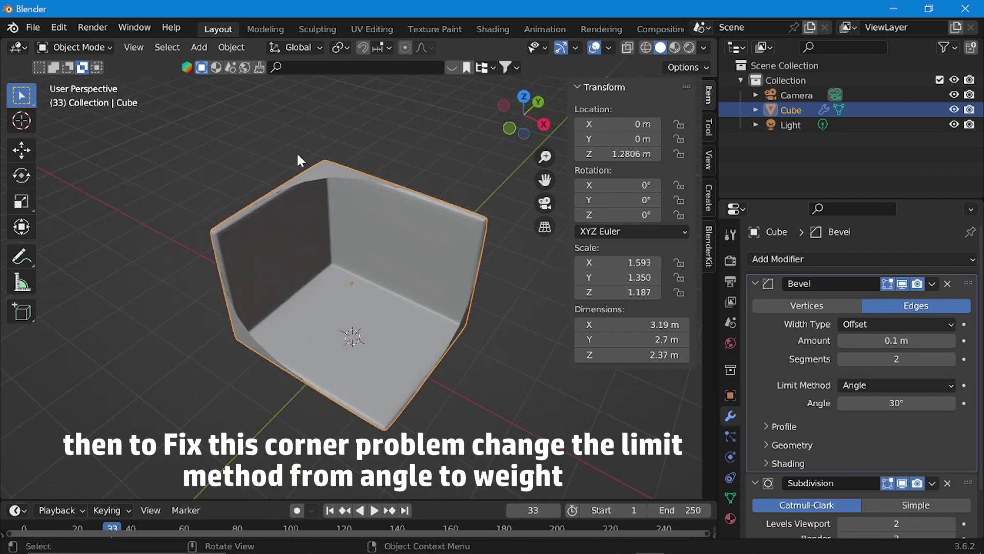
middle_drag(224, 342, 292, 322)
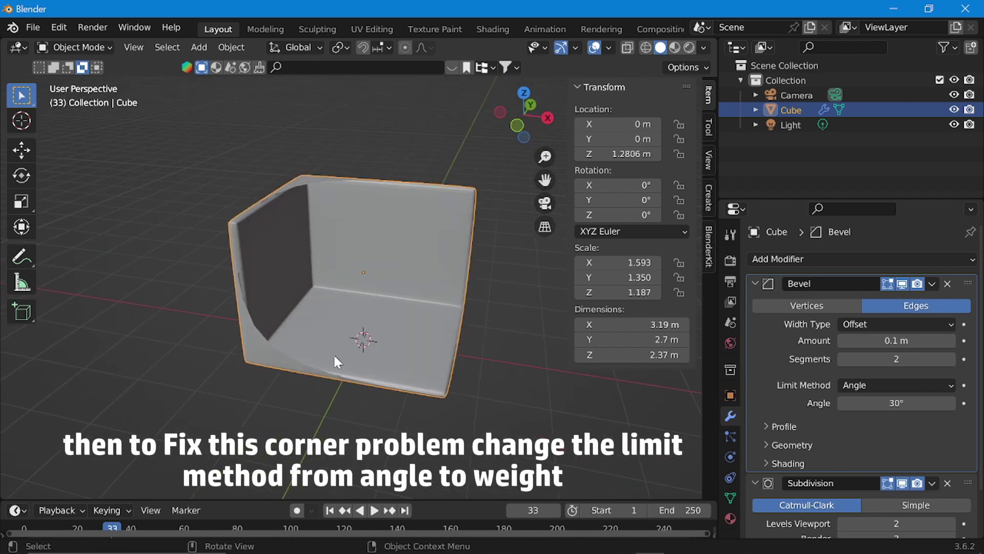
click(900, 384)
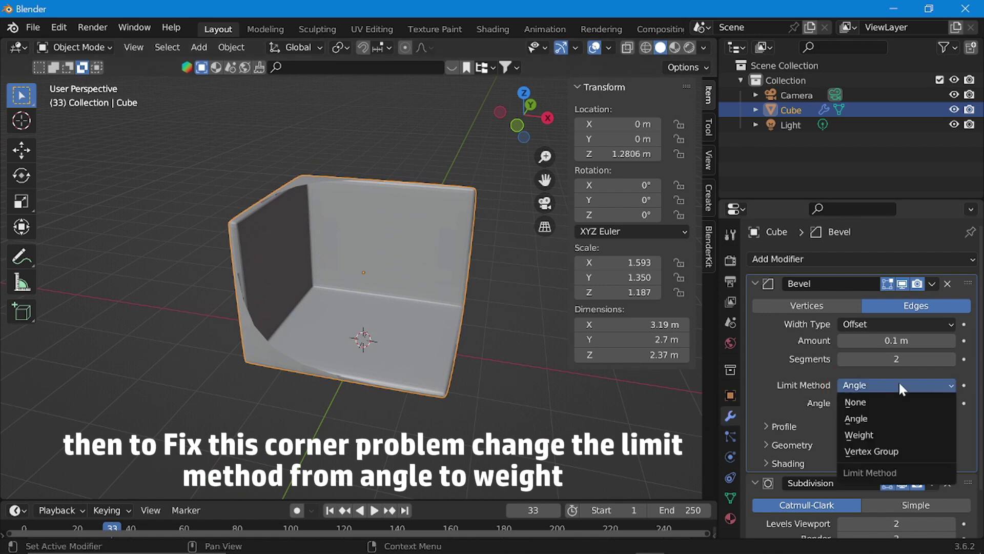
click(862, 436)
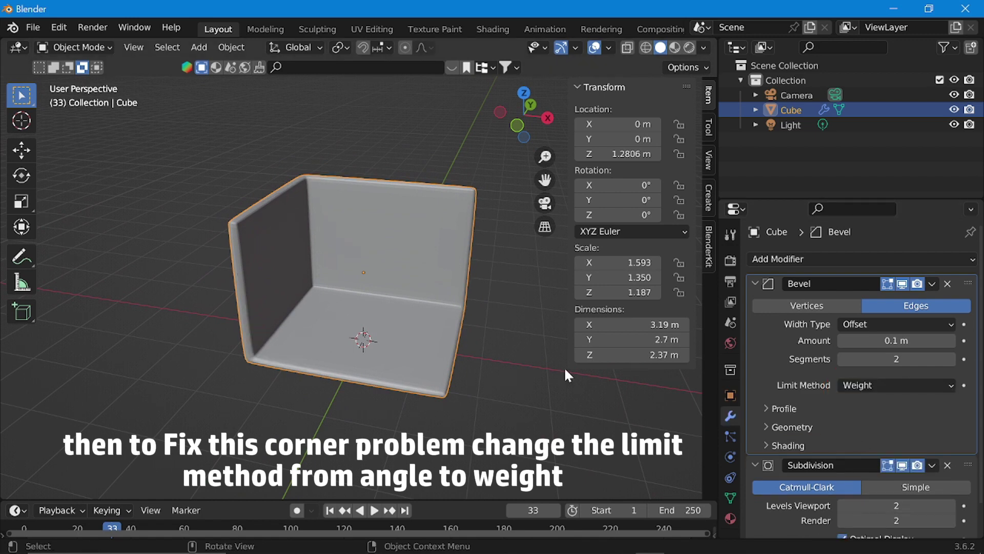
Set the Bevel modifier's superellipse profile shape to 1 to sharpen the wall edges
mouse_move(306, 300)
middle_down()
mouse_move(336, 302)
mouse_move(324, 302)
middle_up()
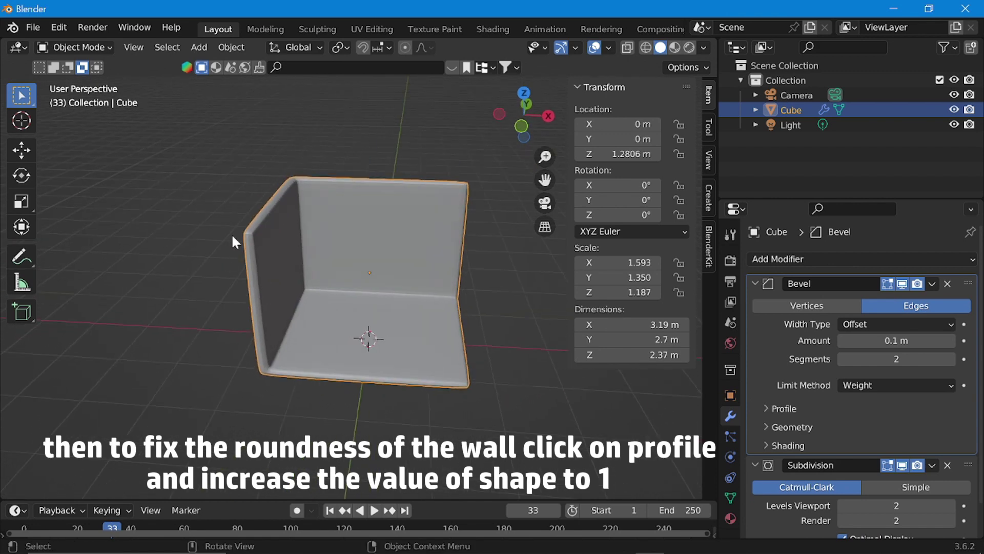
scroll(804, 408, down, 2)
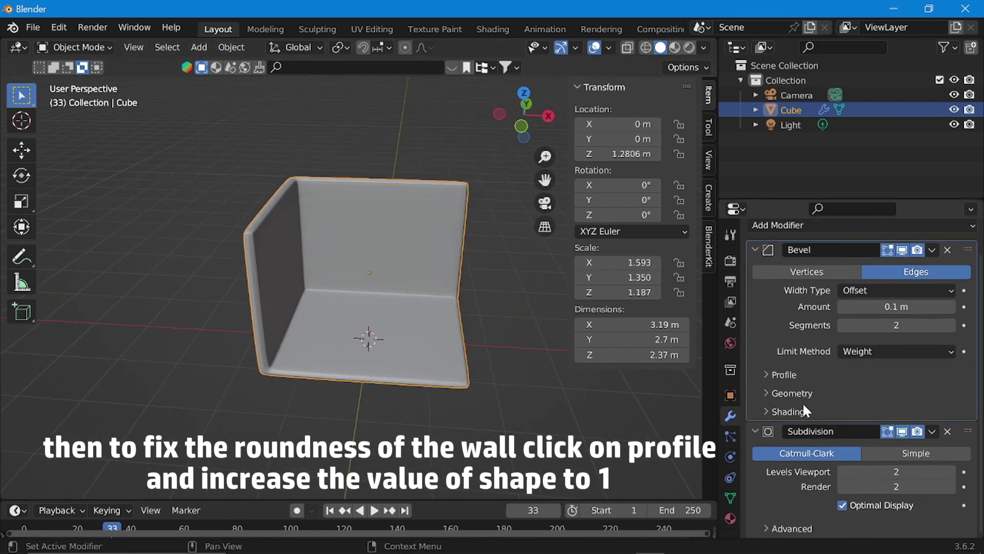
click(804, 380)
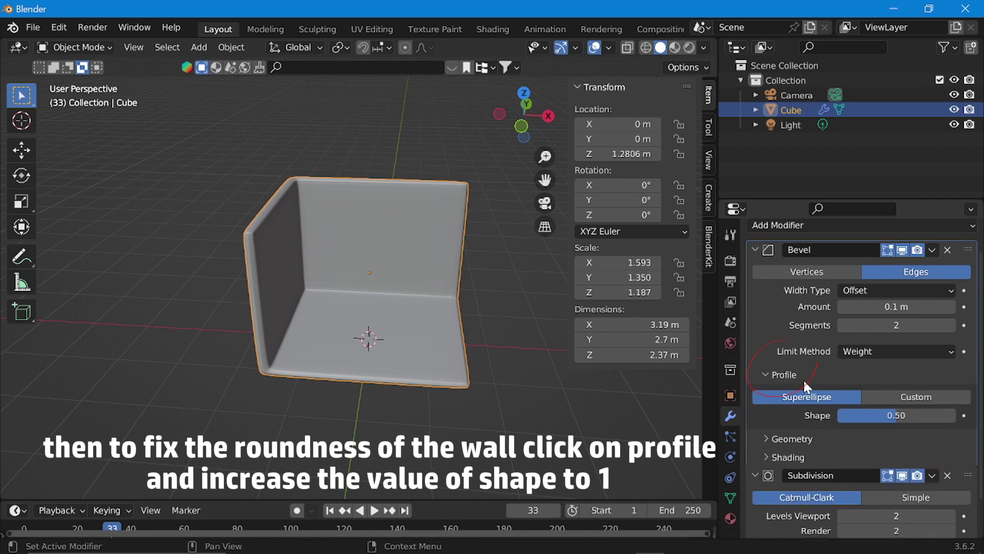
click(897, 414)
text(1)
key(Return)
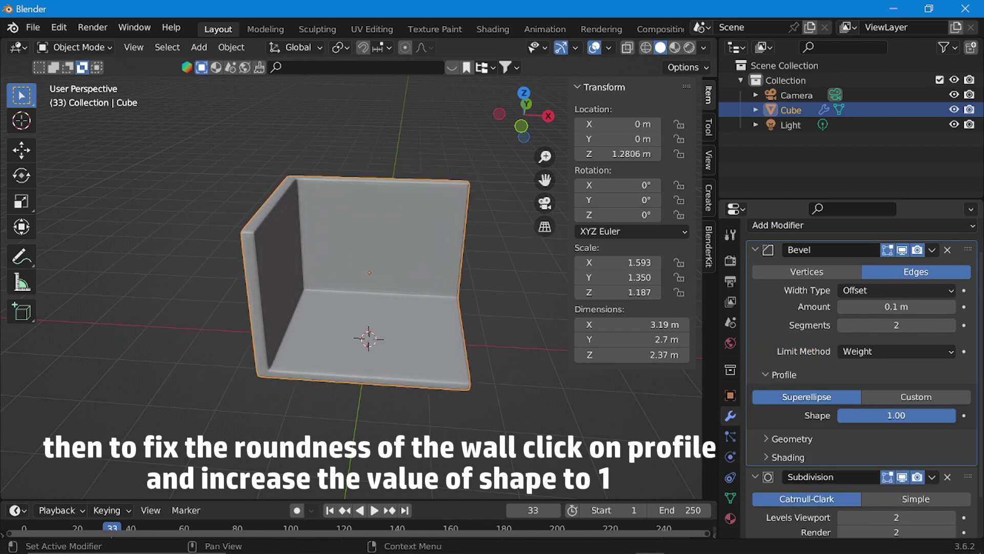
Apply Shade Smooth to the room
middle_drag(442, 327, 319, 336)
scroll(319, 335, down, 2)
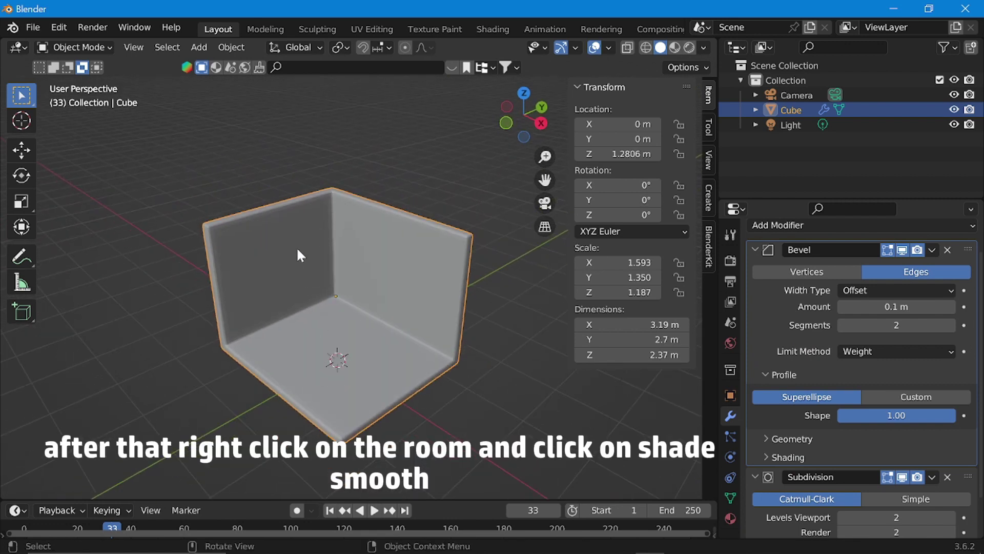
right_click(319, 209)
click(287, 214)
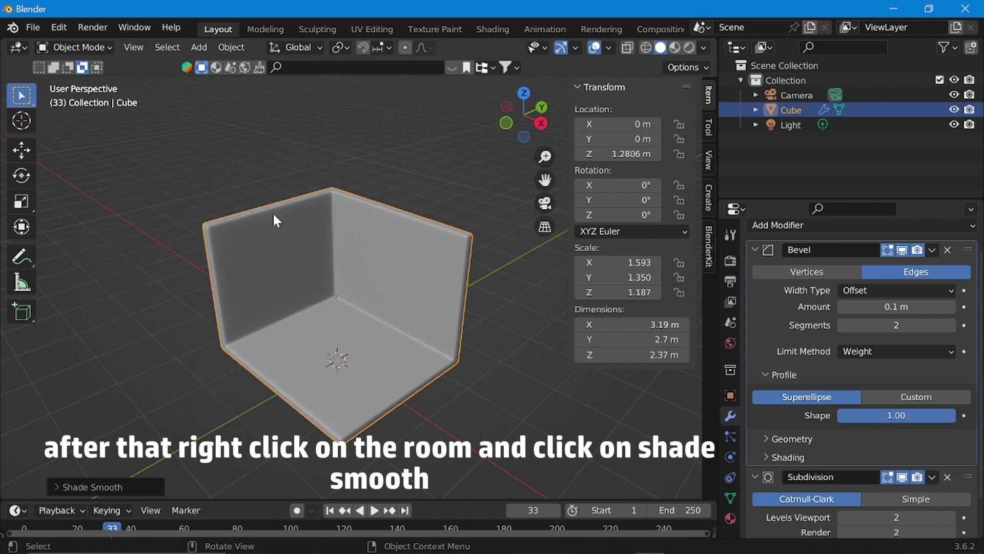
Lock the camera to the view and adjust the camera view until the whole room fits inside the frame
middle_drag(269, 219, 461, 300)
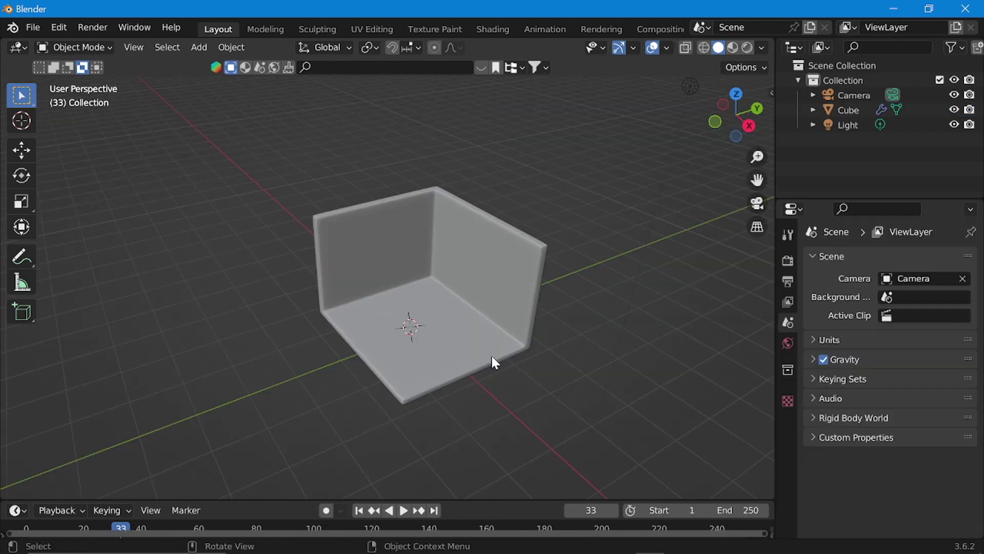
middle_drag(488, 348, 590, 352)
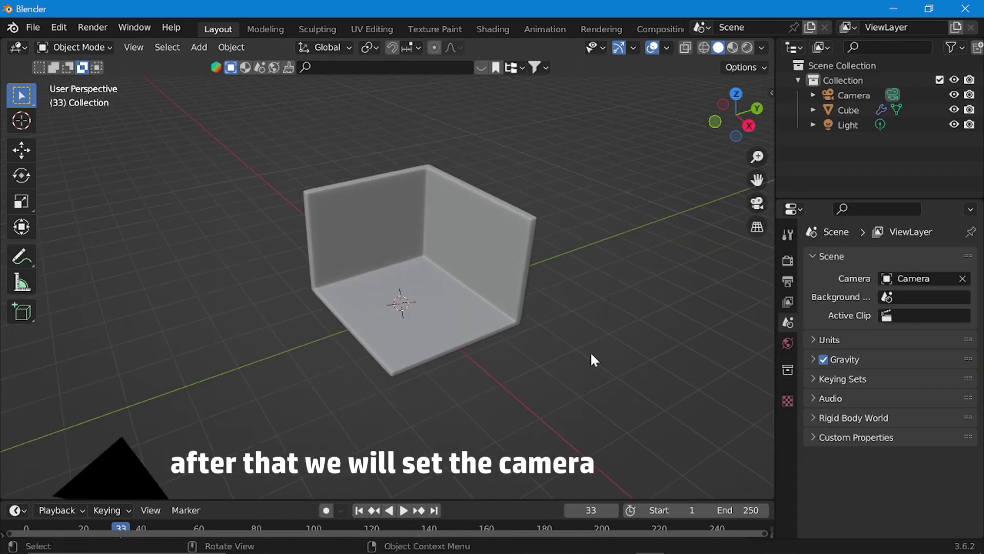
click(758, 202)
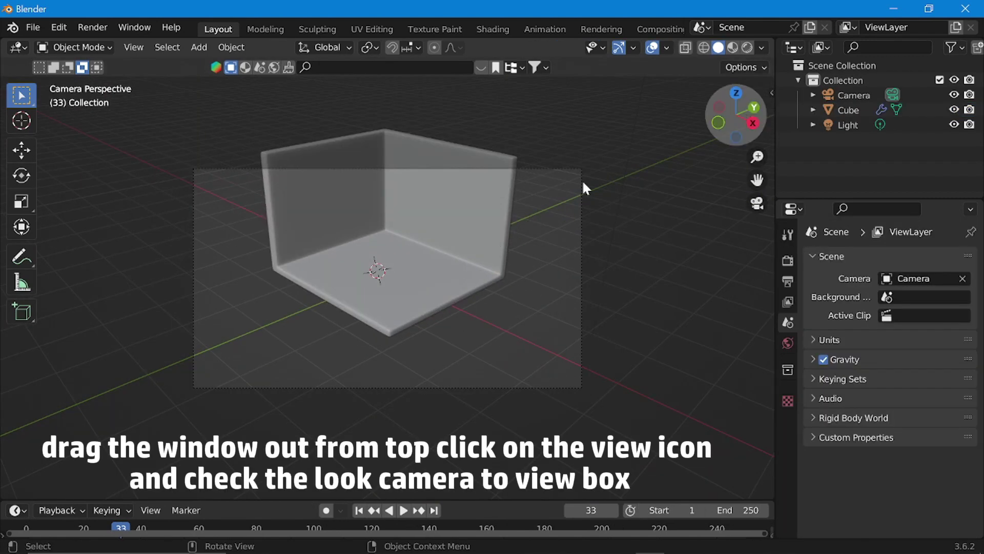
middle_drag(528, 218, 569, 195)
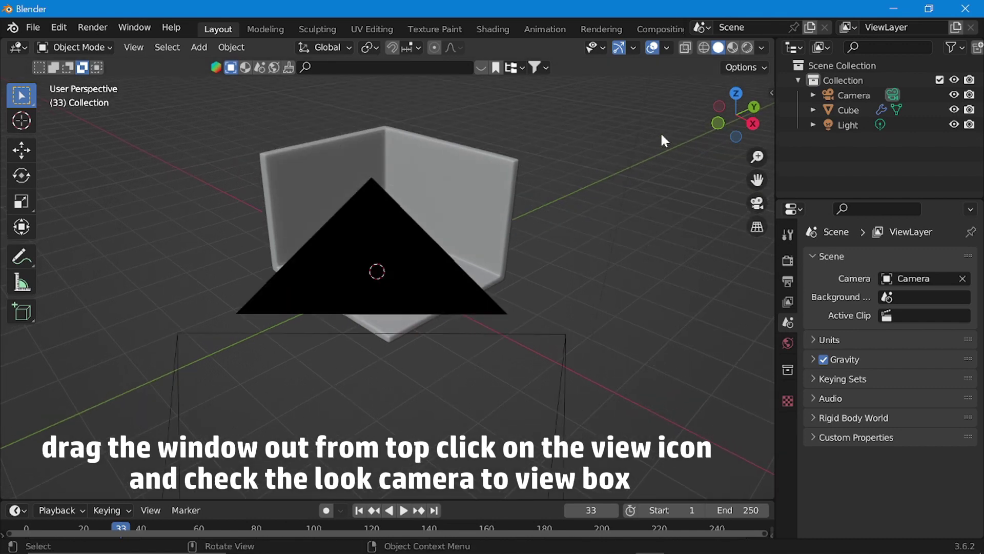
click(772, 94)
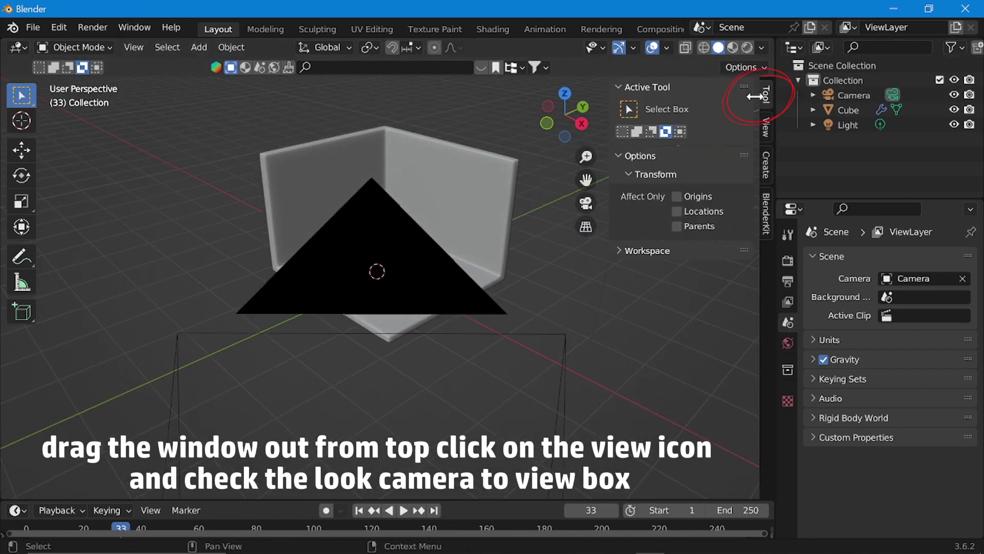
click(767, 125)
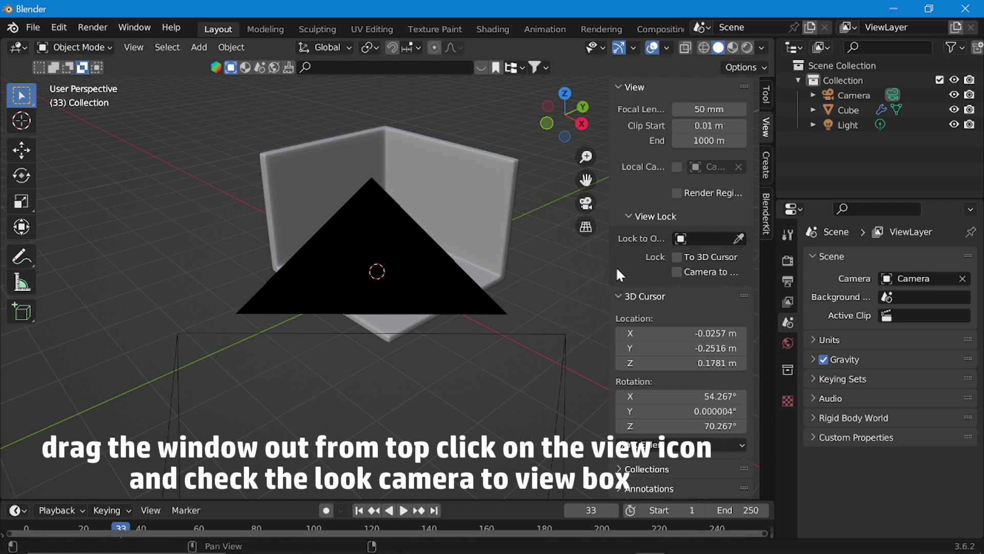
drag(608, 273, 568, 273)
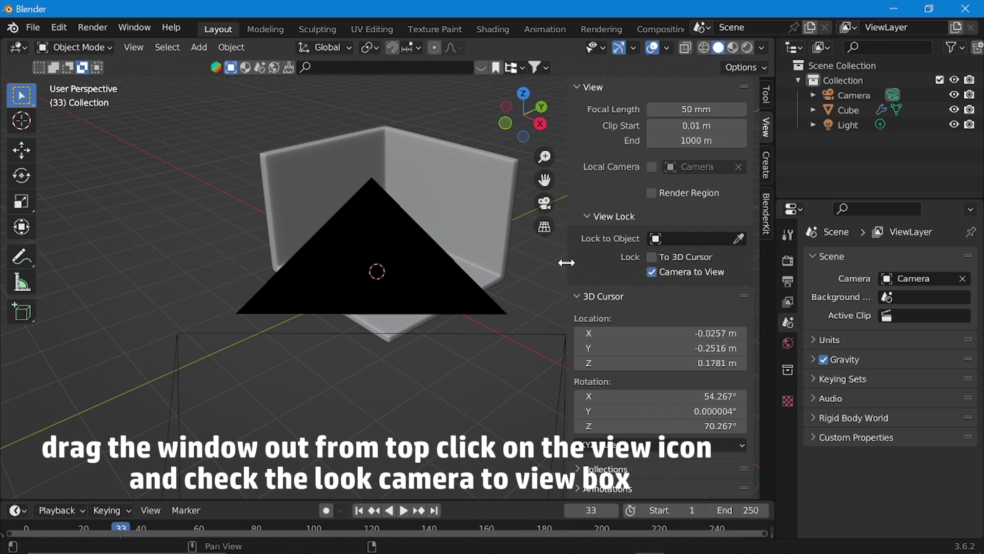
drag(566, 262, 774, 221)
click(758, 203)
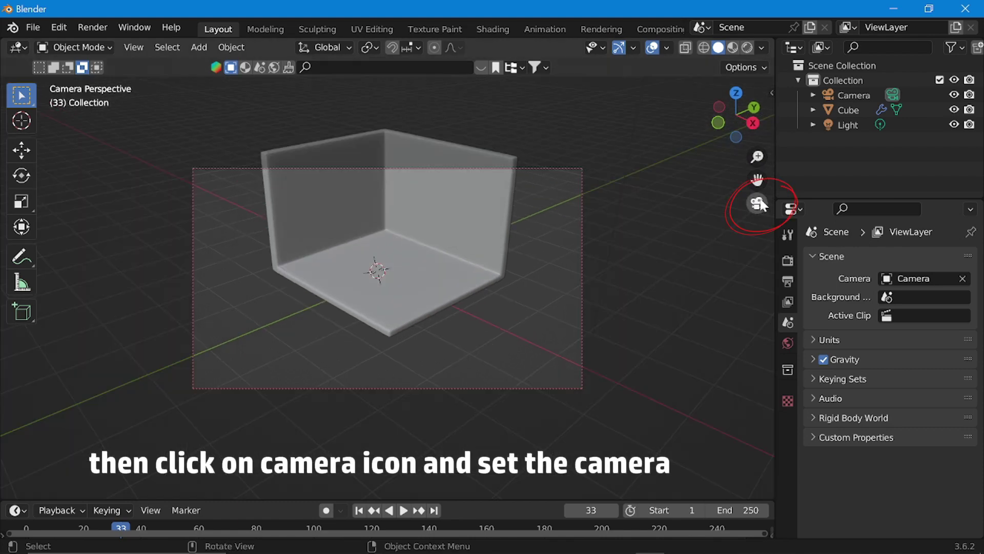
middle_drag(619, 226, 619, 292)
Select the camera and change its lens type to Orthographic
click(553, 169)
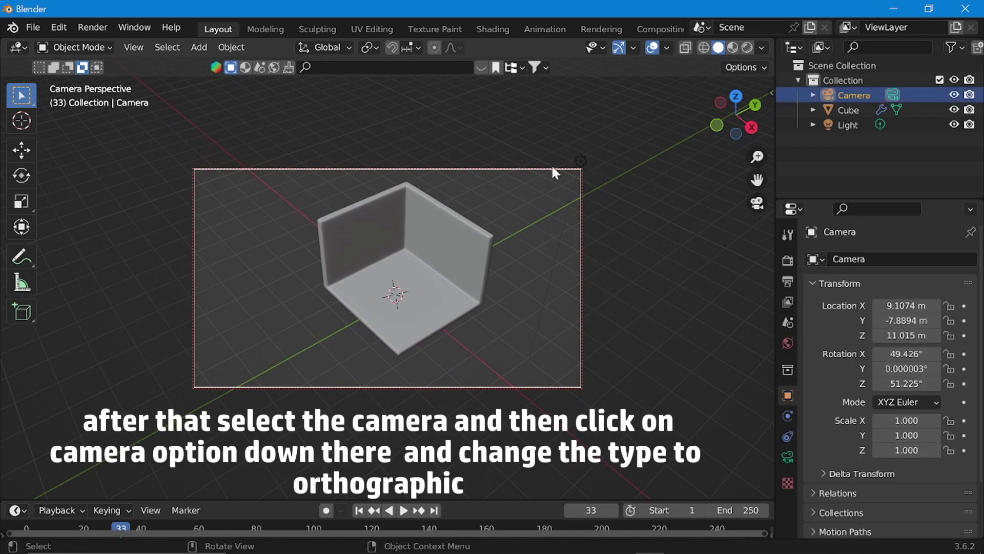
click(788, 456)
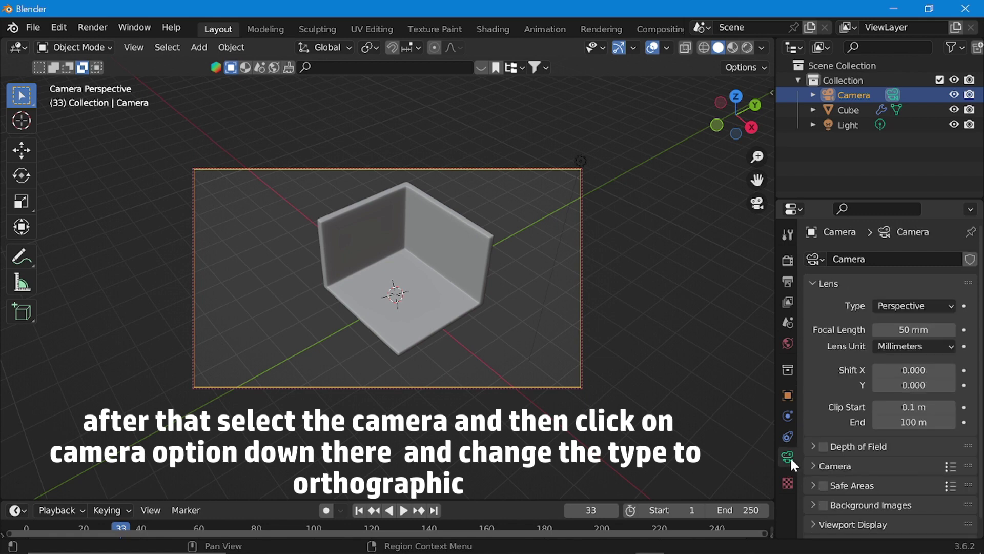
click(936, 306)
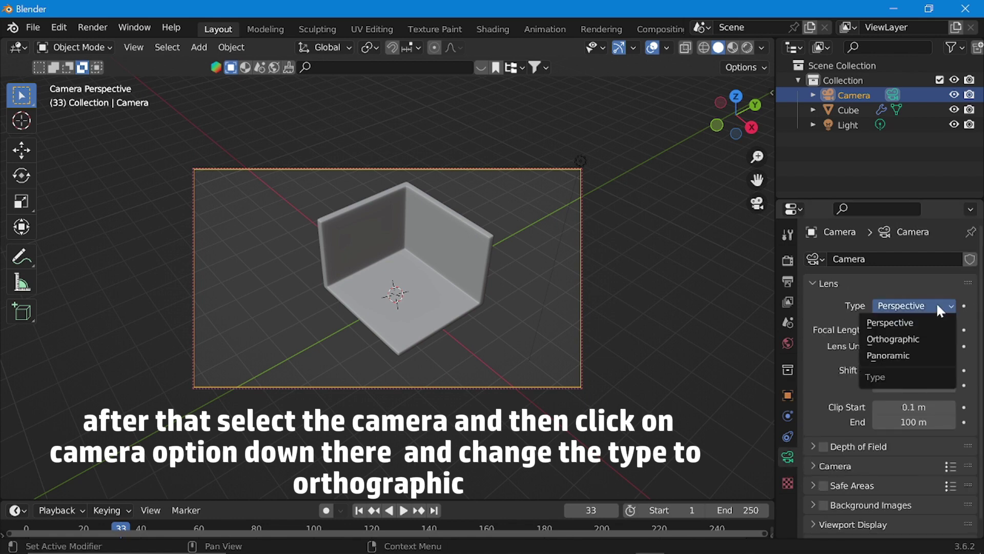
click(922, 339)
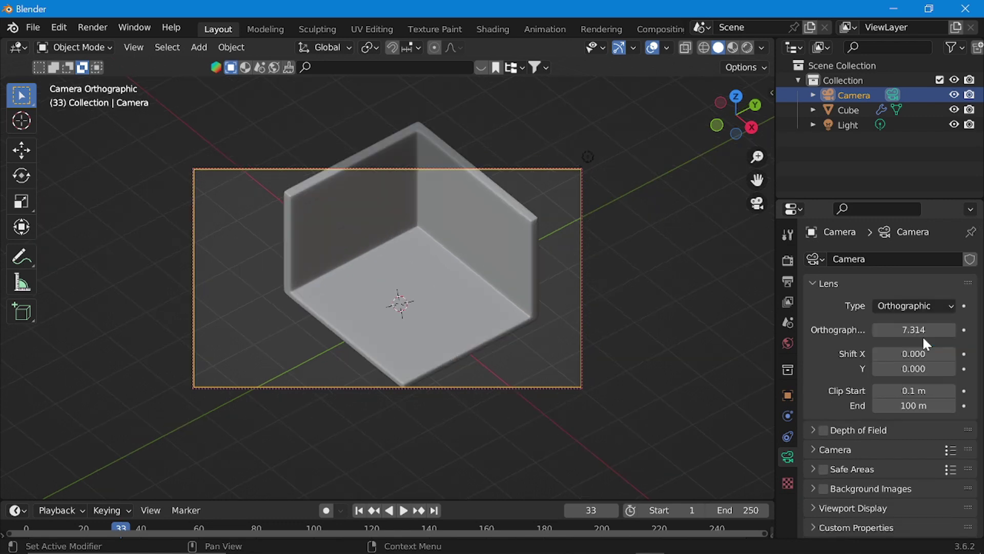
Shift the locked camera so that the room is centred in the orthographic frame
click(594, 336)
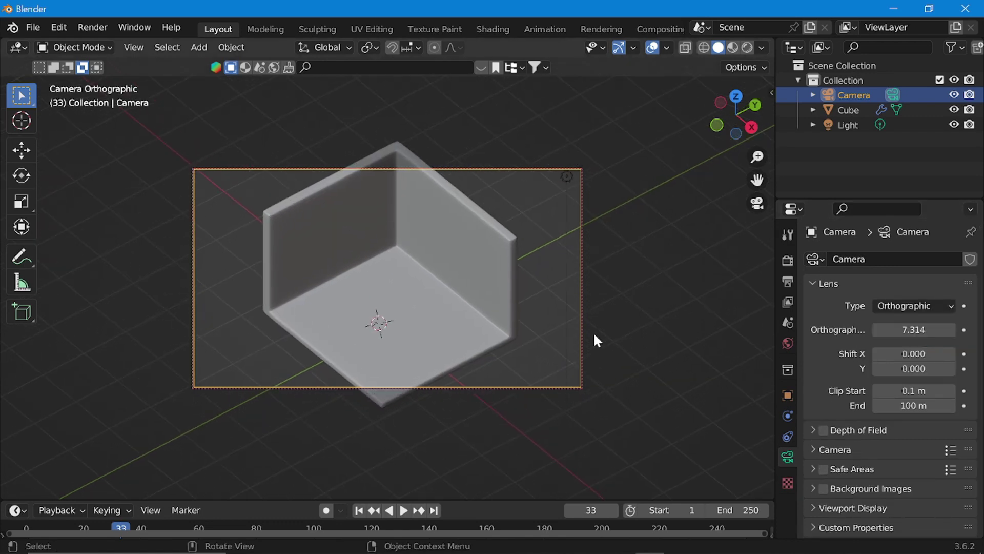
scroll(592, 332, down, 2)
scroll(593, 331, up, 2)
scroll(623, 305, up, 2)
scroll(624, 305, down, 3)
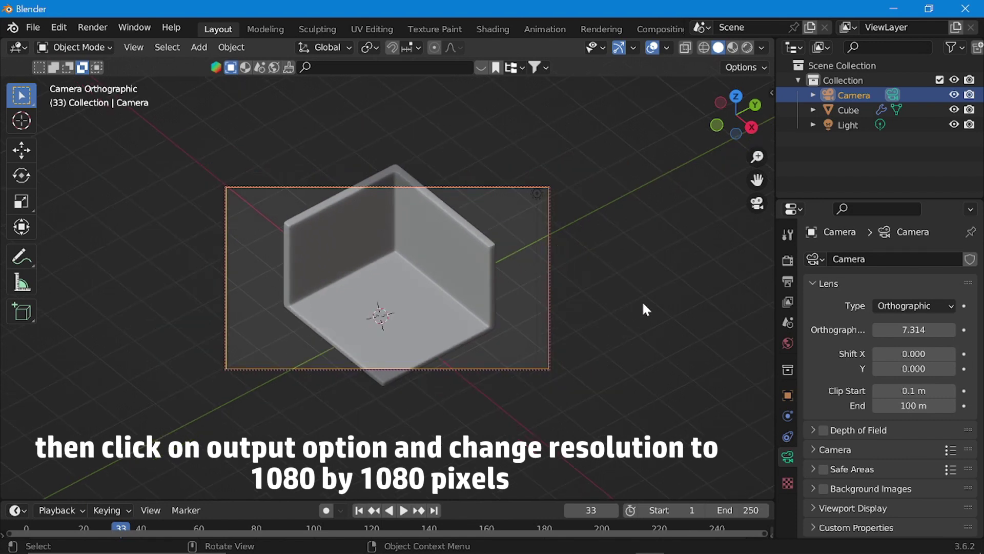
Set the output resolution's X value to 1080 px for a square frame
click(789, 281)
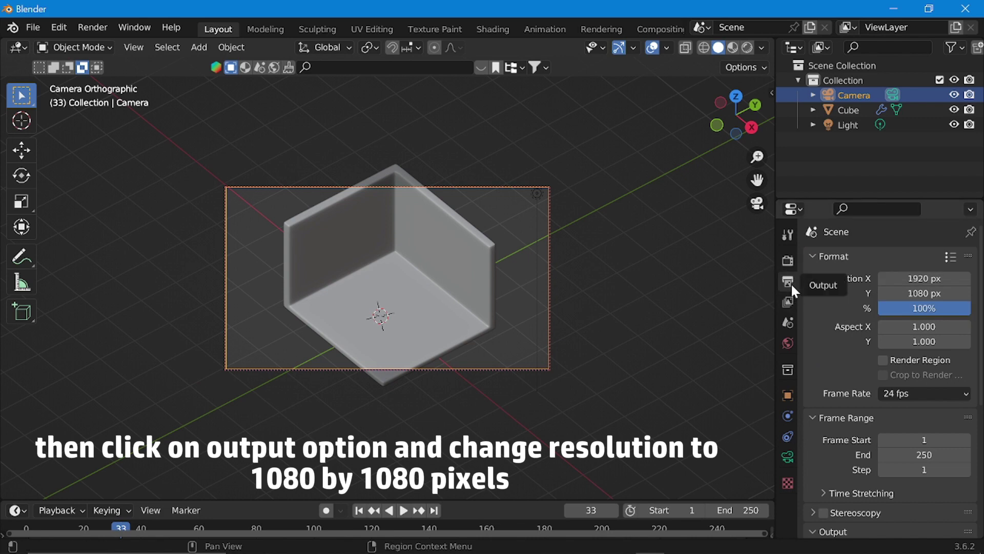
click(918, 277)
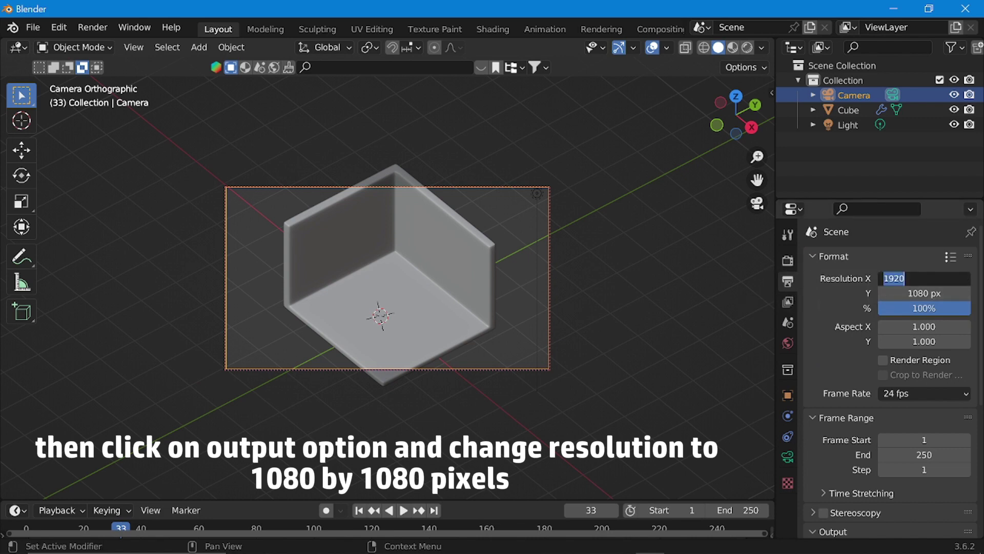
text(1080)
key(Return)
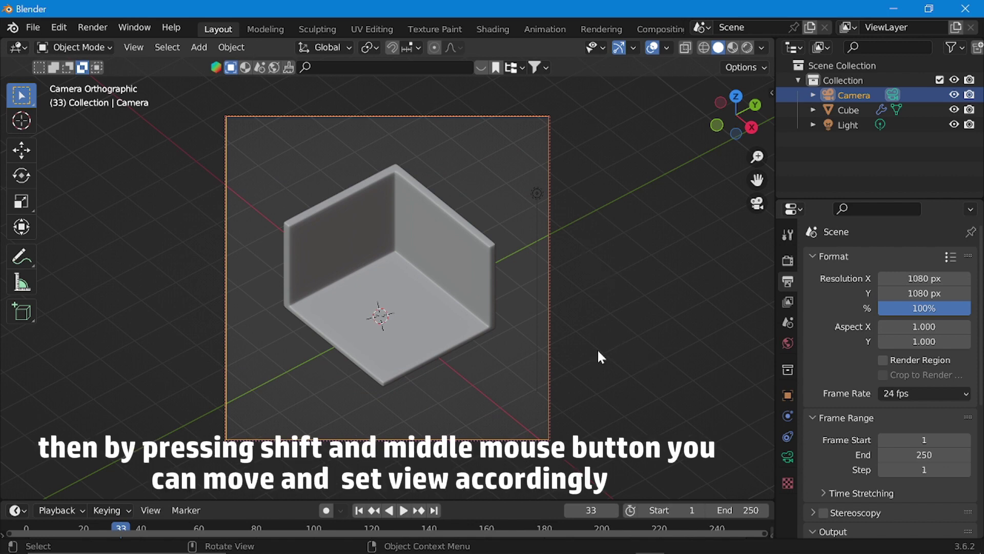
Tilt and reposition the locked camera slightly for a more symmetrical isometric view of the centred room
mouse_move(598, 351)
middle_down()
mouse_move(573, 344)
mouse_move(604, 336)
middle_up()
shift+middle_drag(586, 302, 584, 304)
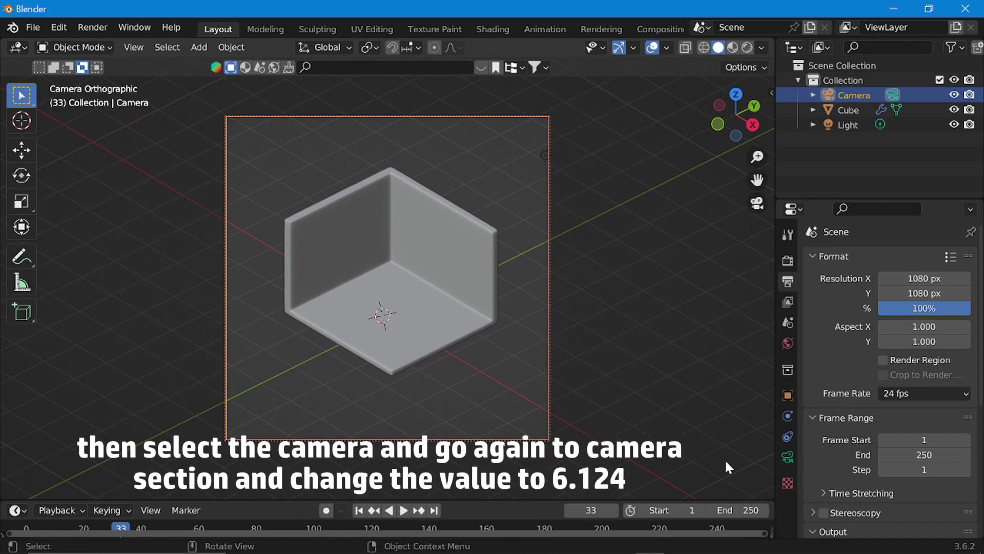
Set the camera's Orthographic Scale to 6.124 and nudge the locked camera so the room sits slightly lower in the frame
click(790, 454)
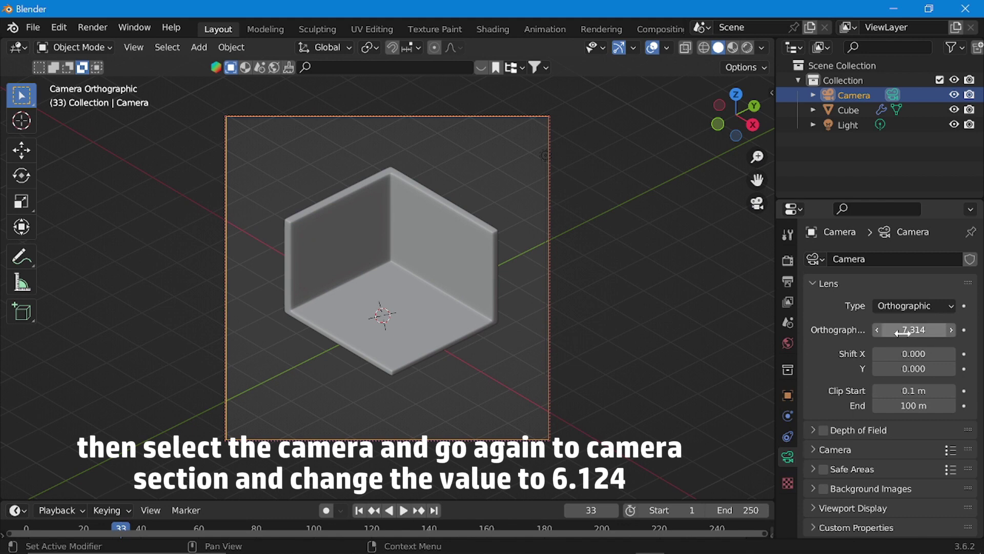
mouse_move(902, 332)
mouse_down()
mouse_move(943, 332)
mouse_move(896, 332)
mouse_up()
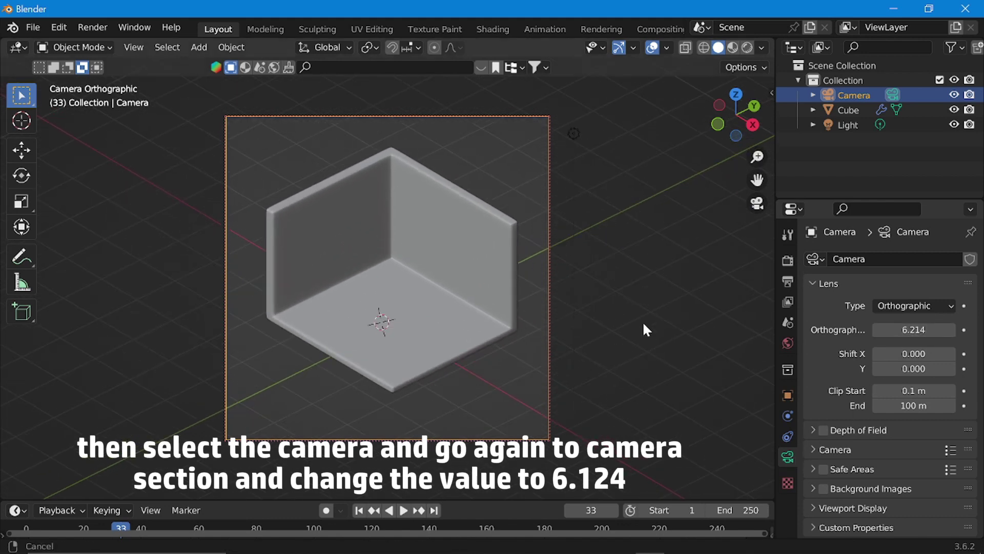
shift+middle_drag(642, 321, 644, 337)
scroll(644, 337, up, 2)
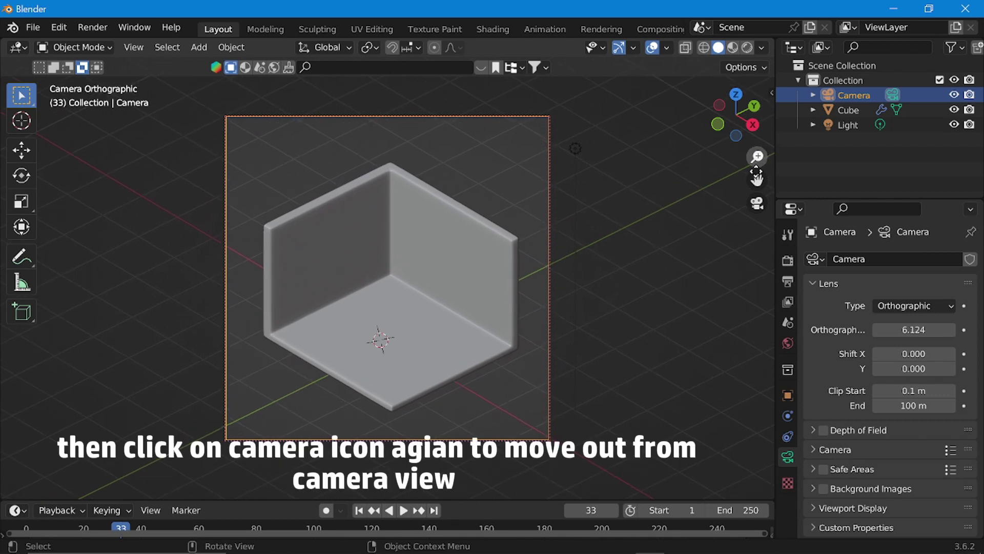
Leave the camera view, split the 3D viewport side by side, and hide the tool shelf in the narrower new viewport
click(755, 204)
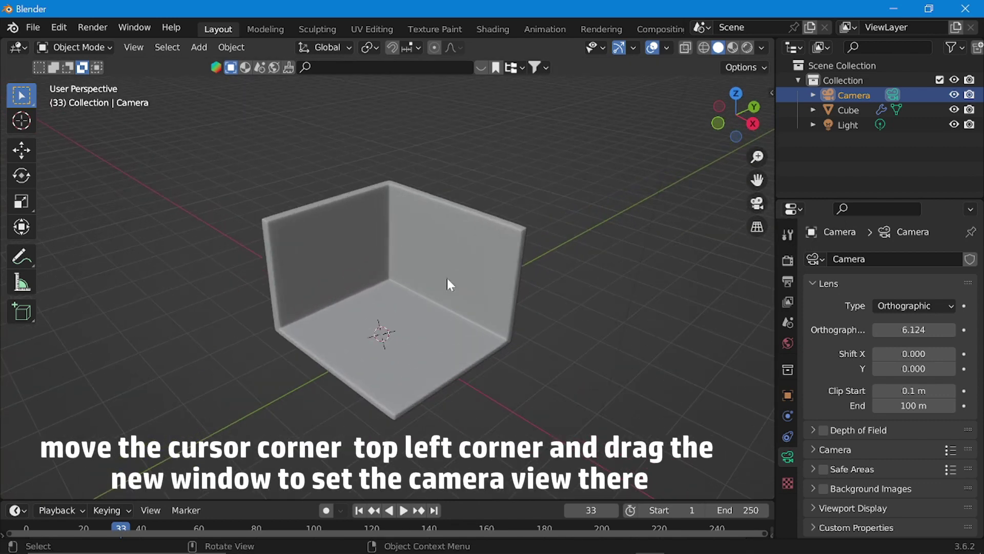
drag(3, 31, 277, 32)
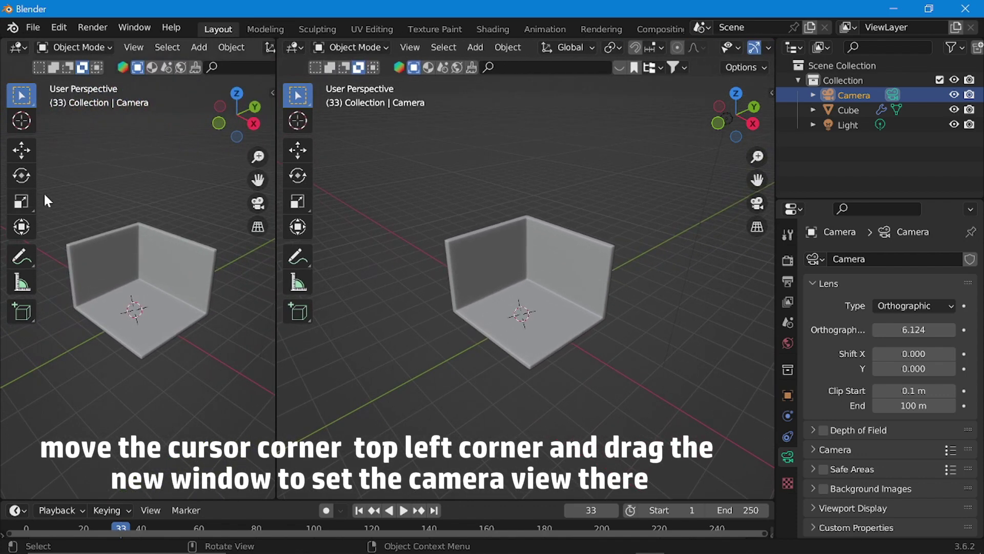
drag(36, 205, 4, 206)
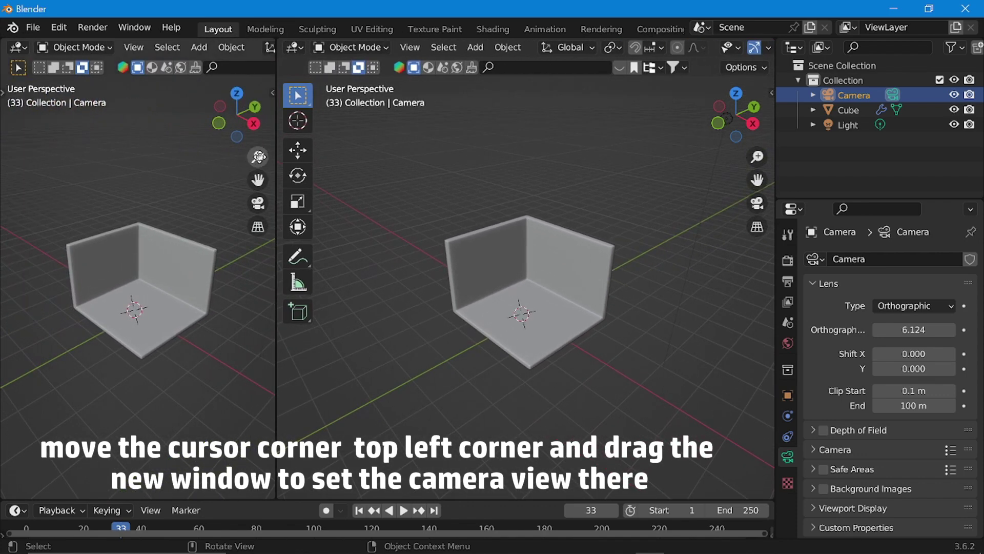
Make the narrow viewport a clean preview through the camera, with overlays and gizmos hidden and Rendered shading
scroll(225, 48, down, 6)
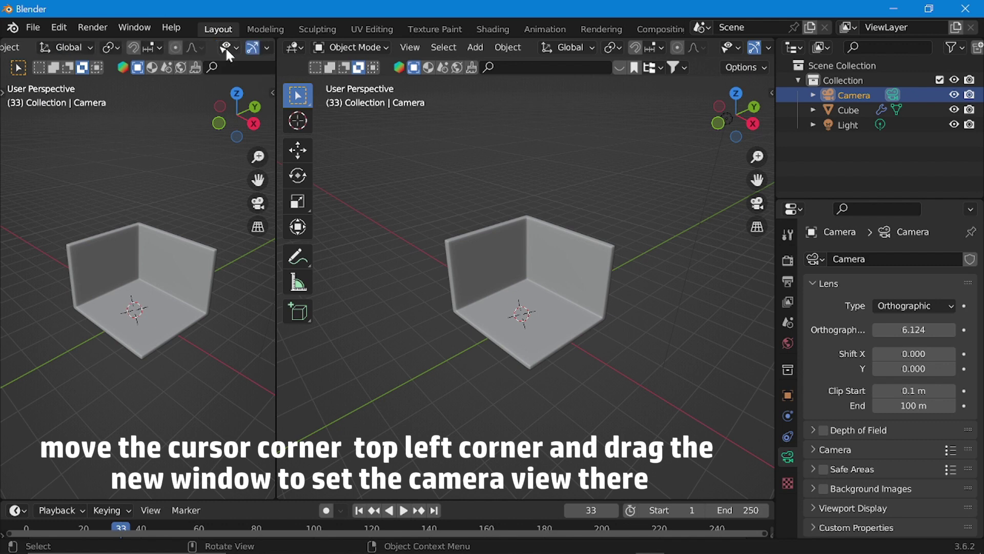
click(183, 47)
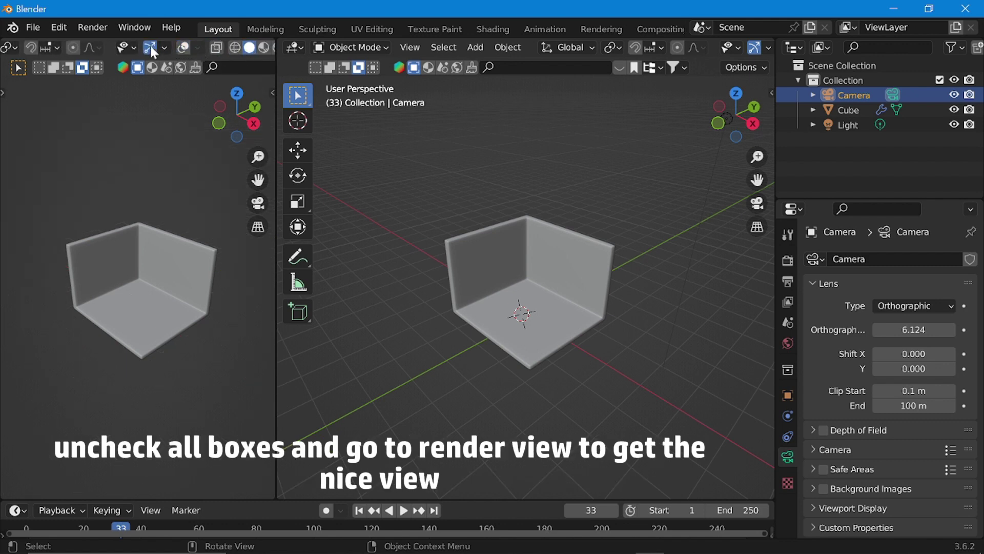
click(150, 45)
scroll(212, 51, down, 2)
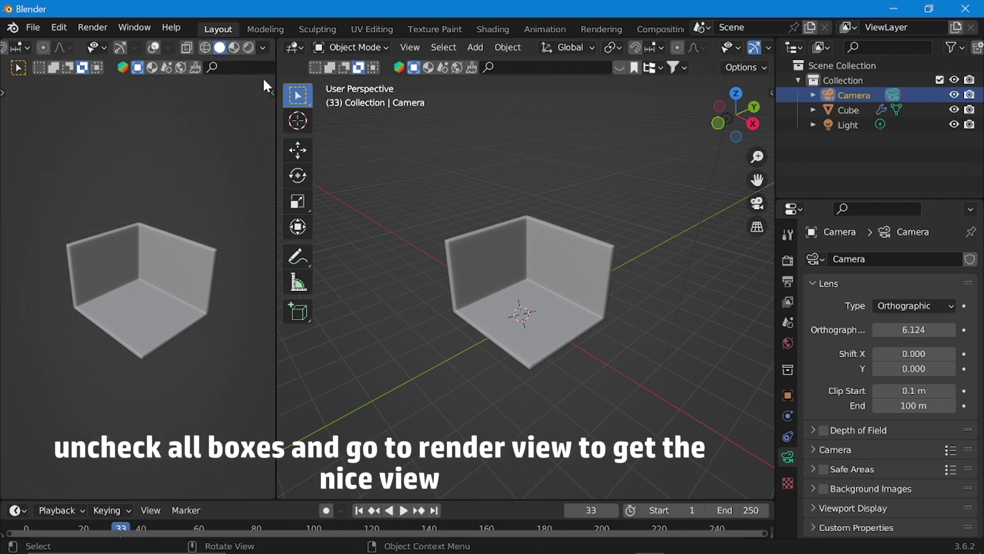
click(120, 48)
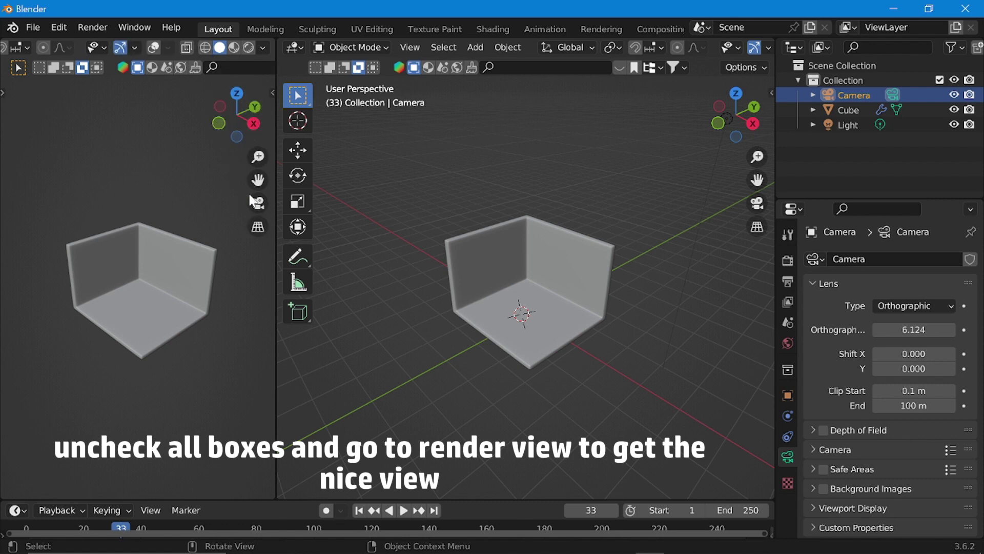
click(258, 202)
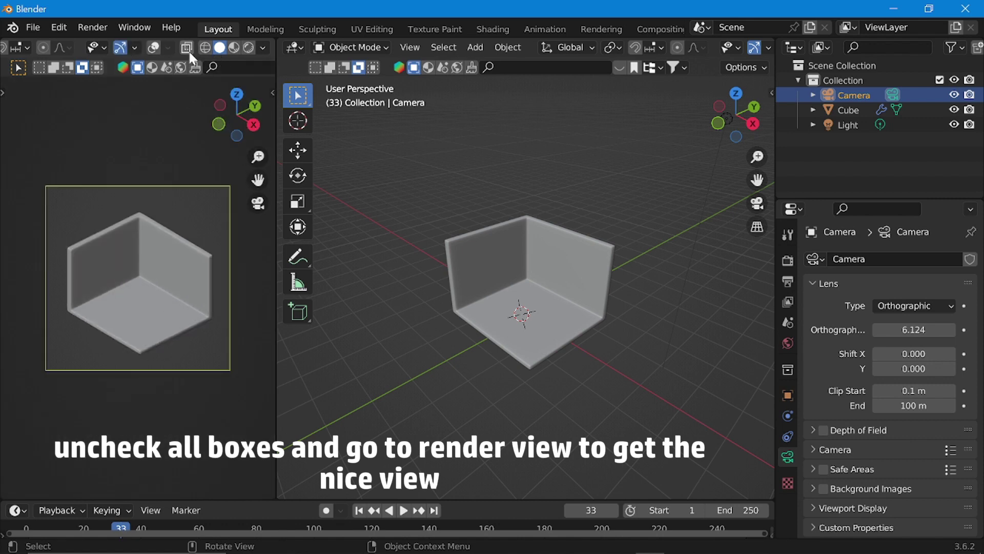
click(121, 48)
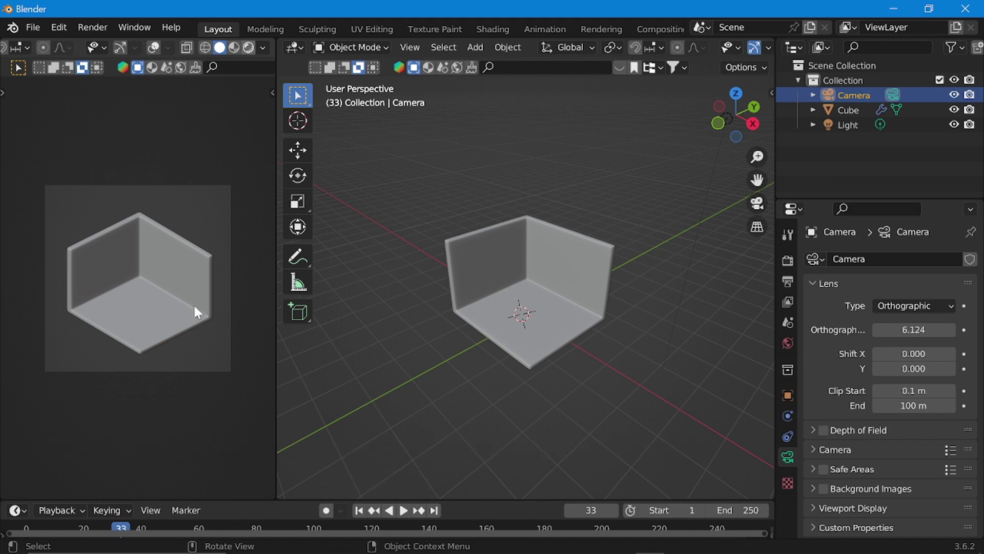
click(234, 47)
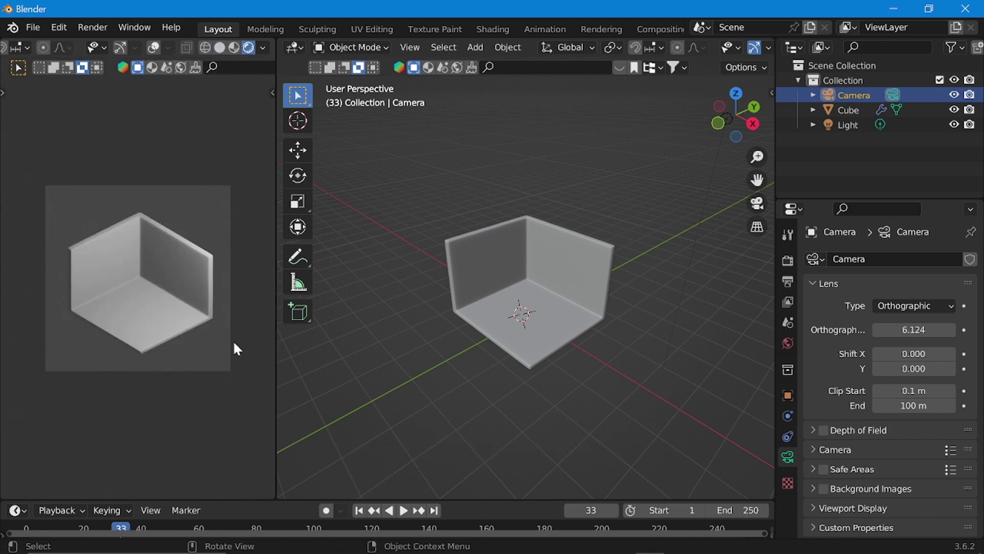
Place the 3D cursor on the edge where the floor meets the darker wall in the wide viewport
scroll(678, 299, up, 3)
middle_drag(678, 299, 656, 321)
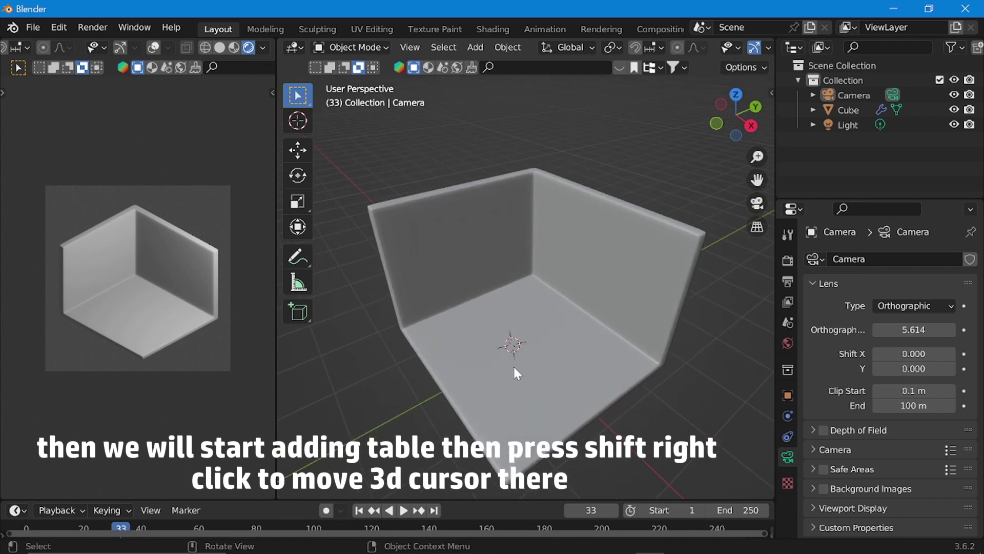
middle_drag(513, 365, 538, 375)
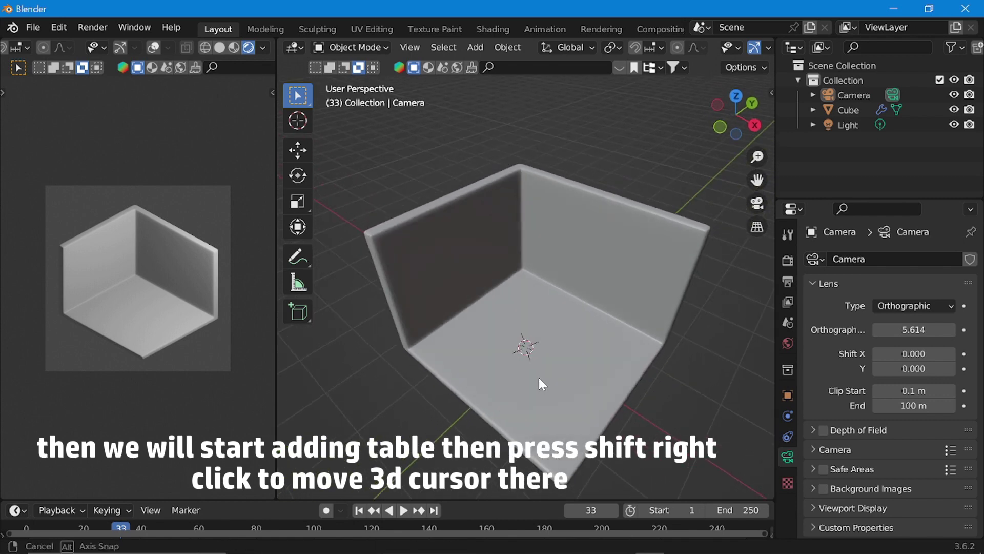
shift+right_click(470, 307)
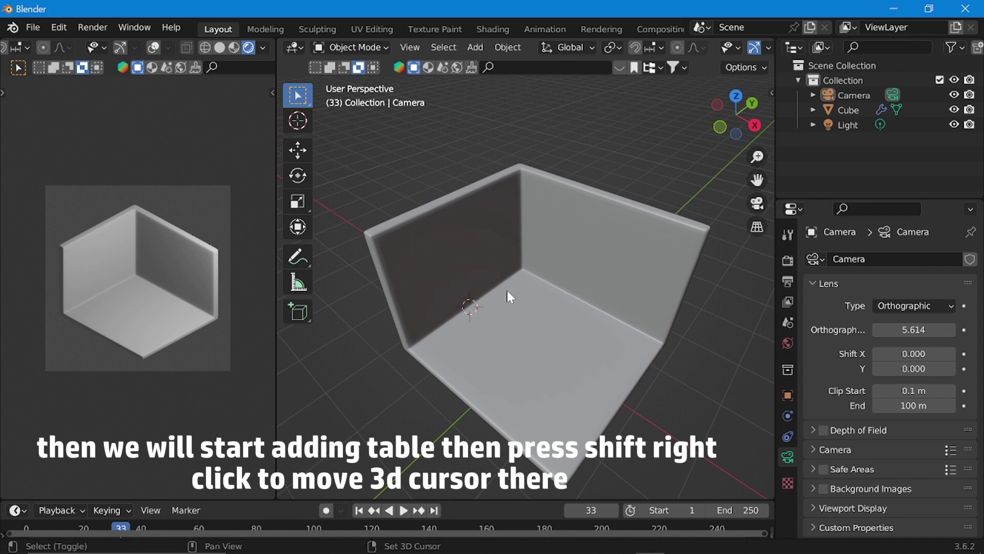
Add a cube mesh at the 3D cursor as the base for a table
mouse_move(469, 344)
middle_down()
mouse_move(556, 367)
mouse_move(484, 340)
middle_up()
scroll(506, 345, up, 2)
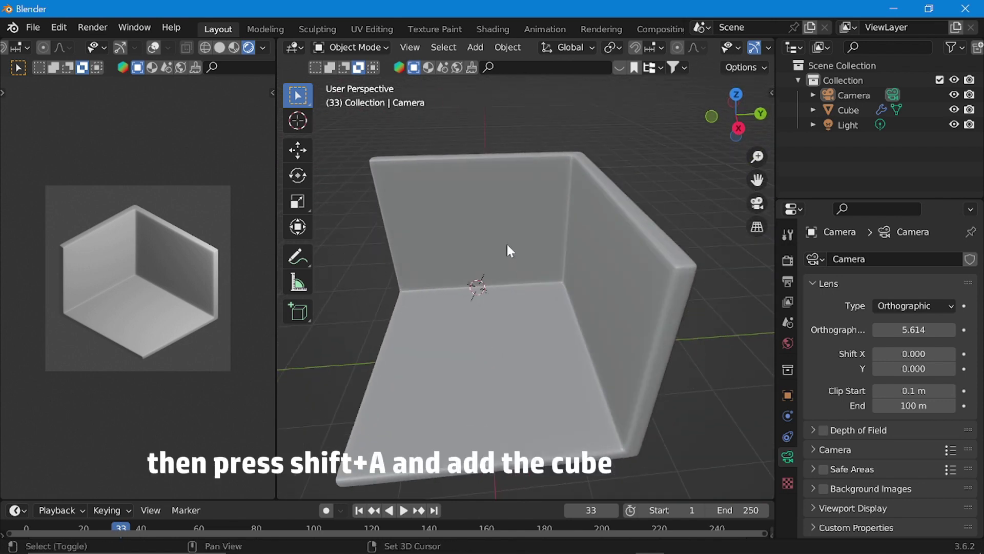
key(shift+a)
mouse_move(528, 179)
click(584, 196)
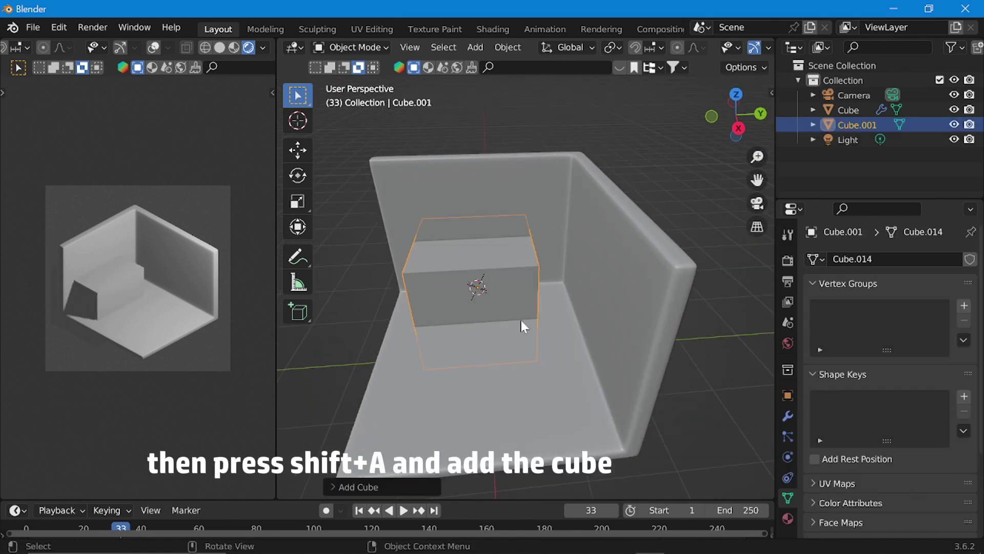
Scale the new cube down uniformly to about 0.28 in the front orthographic view
middle_drag(501, 348, 672, 223)
click(725, 121)
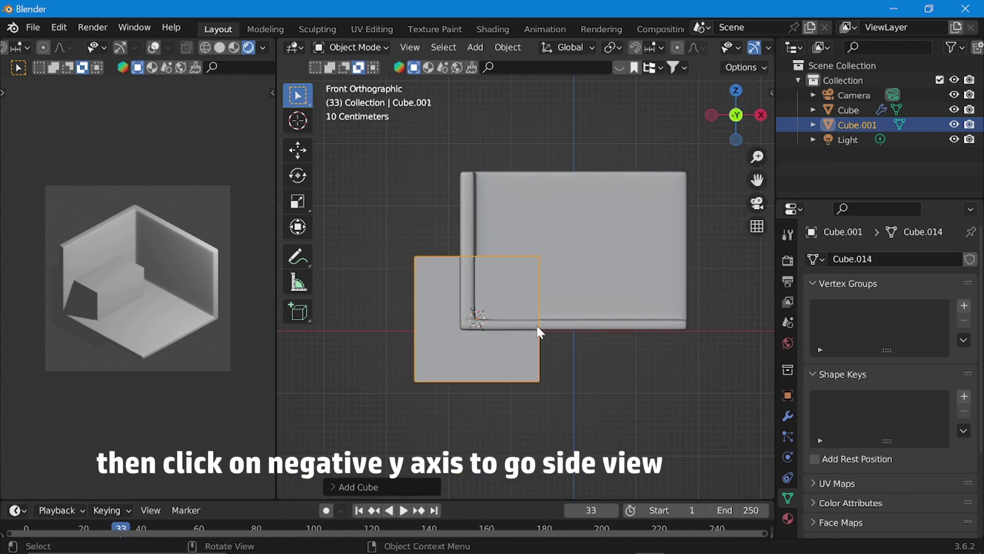
key(s)
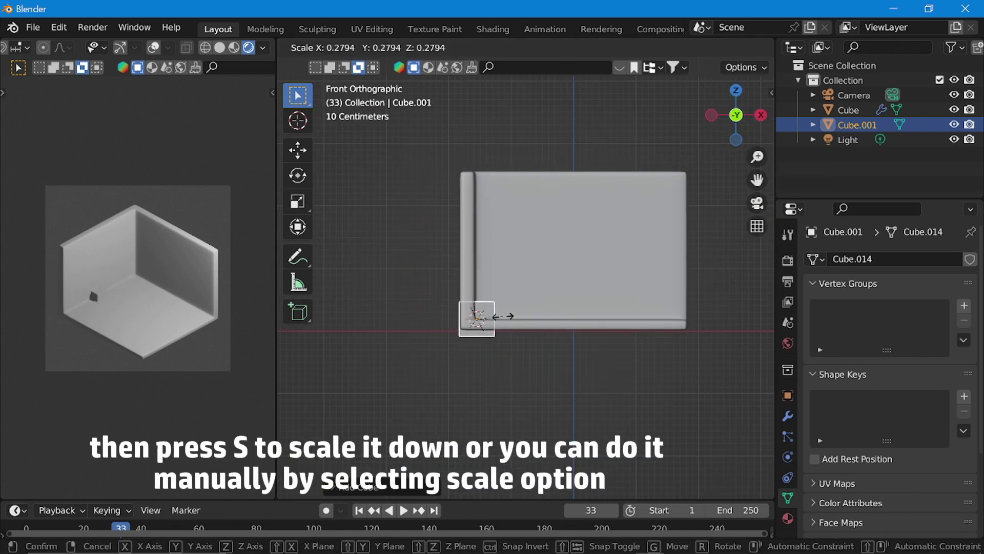
click(504, 322)
scroll(504, 323, up, 3)
scroll(544, 322, down, 1)
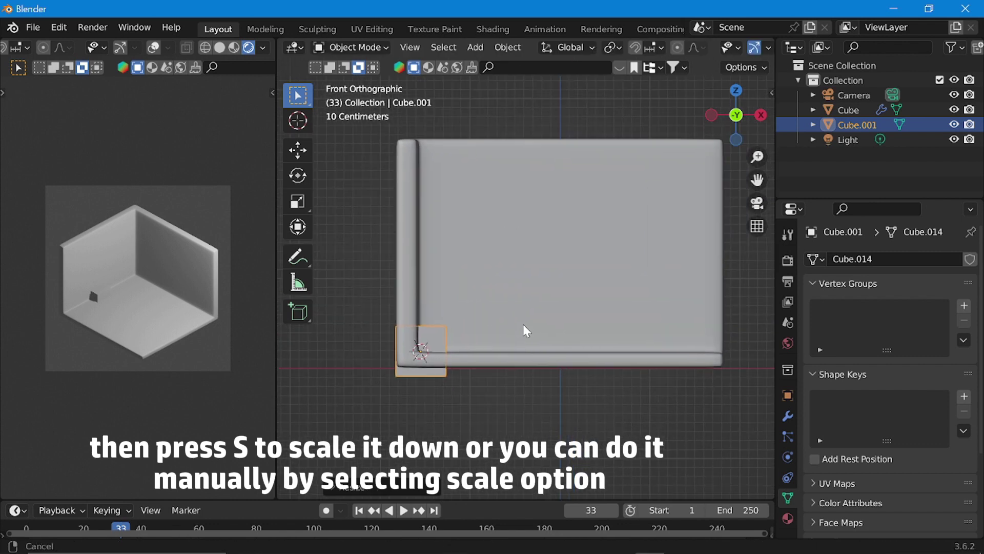
Move the small cube about 0.56 m along X and 1 m up, and flatten it along Z to about 0.13
key(g)
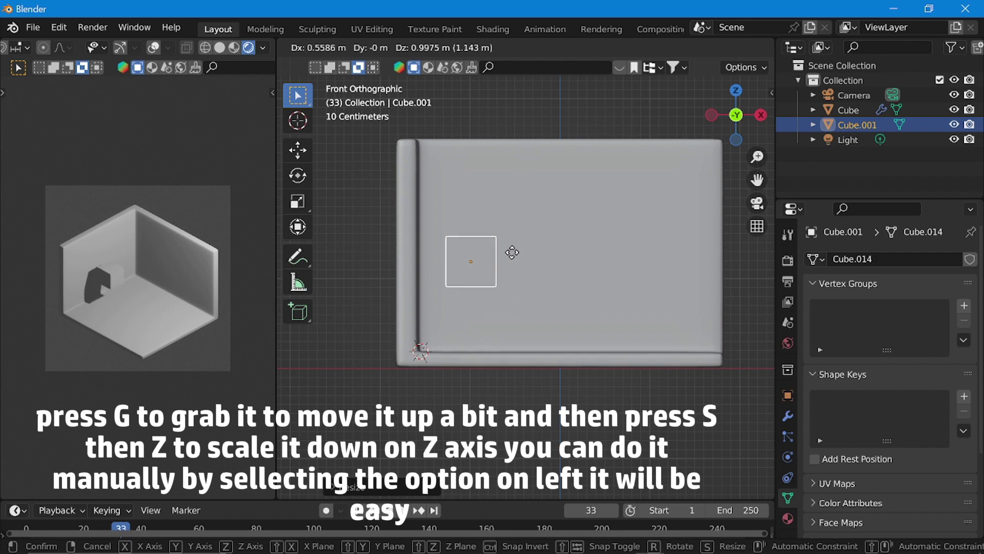
click(512, 257)
key(s)
key(z)
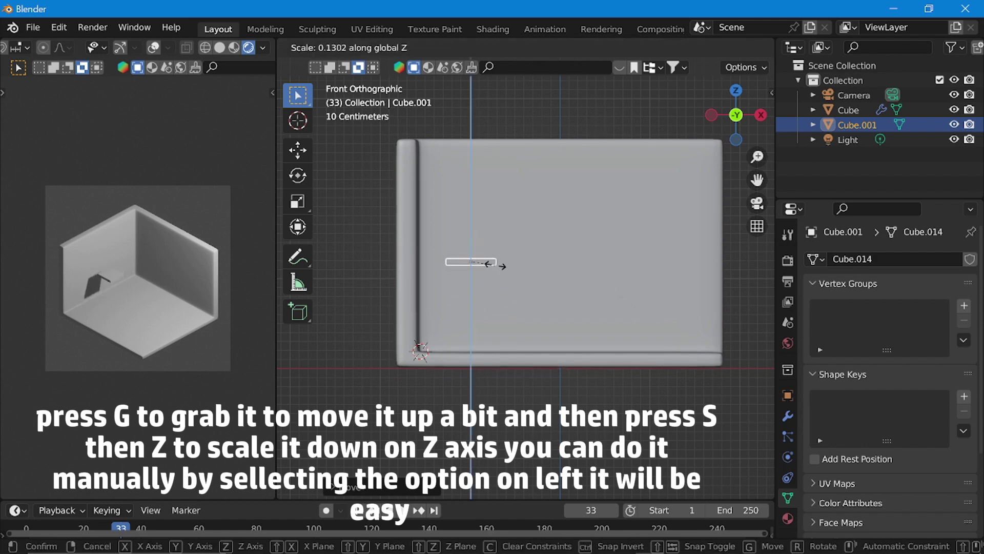
click(491, 266)
Move the flattened tabletop about 0.24 m back along X toward the wall in the front view
middle_drag(493, 268, 490, 308)
click(733, 121)
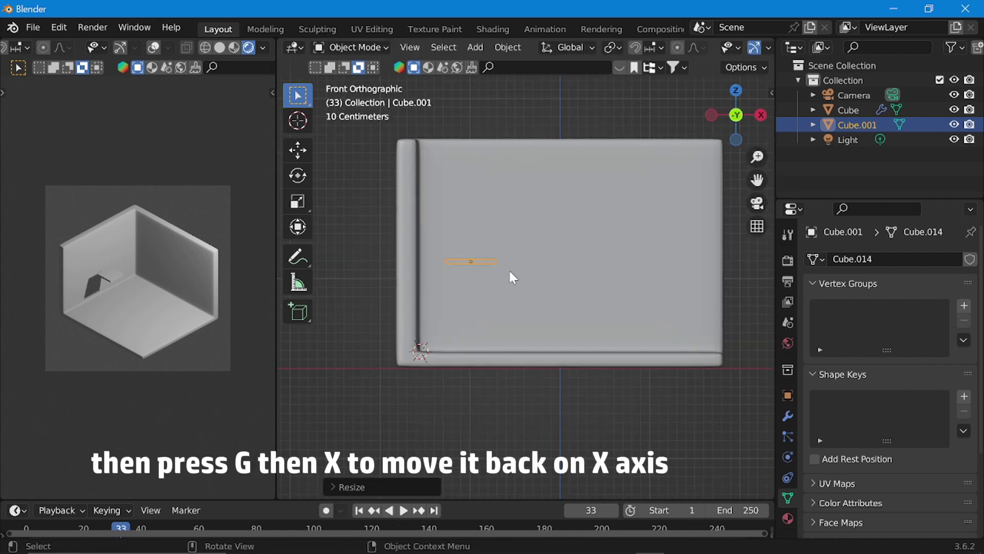
key(g)
key(x)
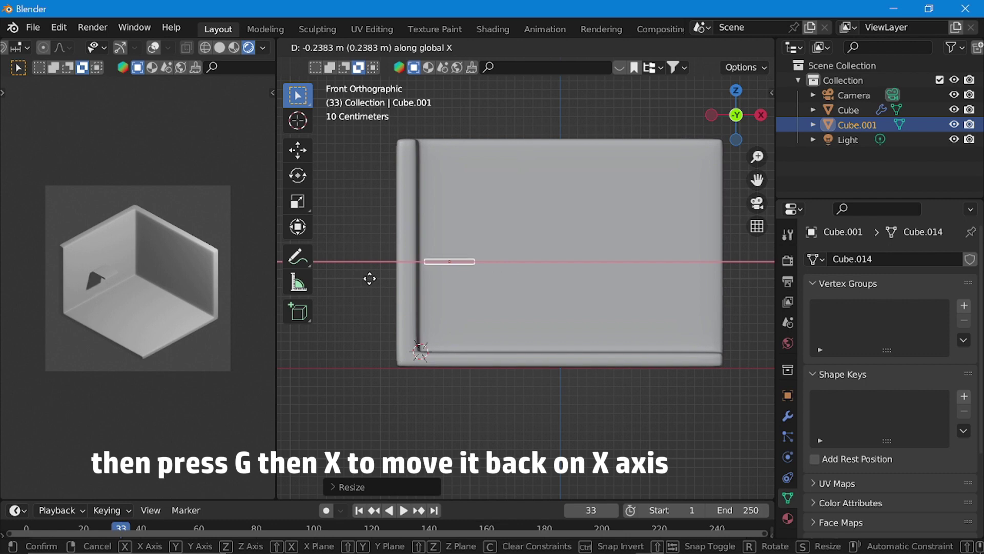
click(359, 279)
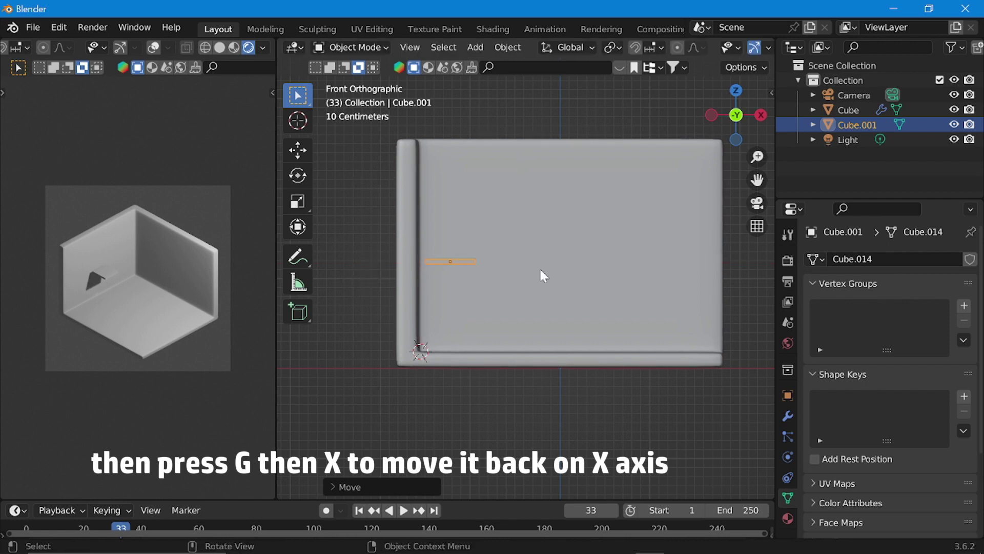
Stretch the tabletop along Y by a factor of about 2.65 in the top view
middle_drag(540, 274, 595, 277)
click(737, 91)
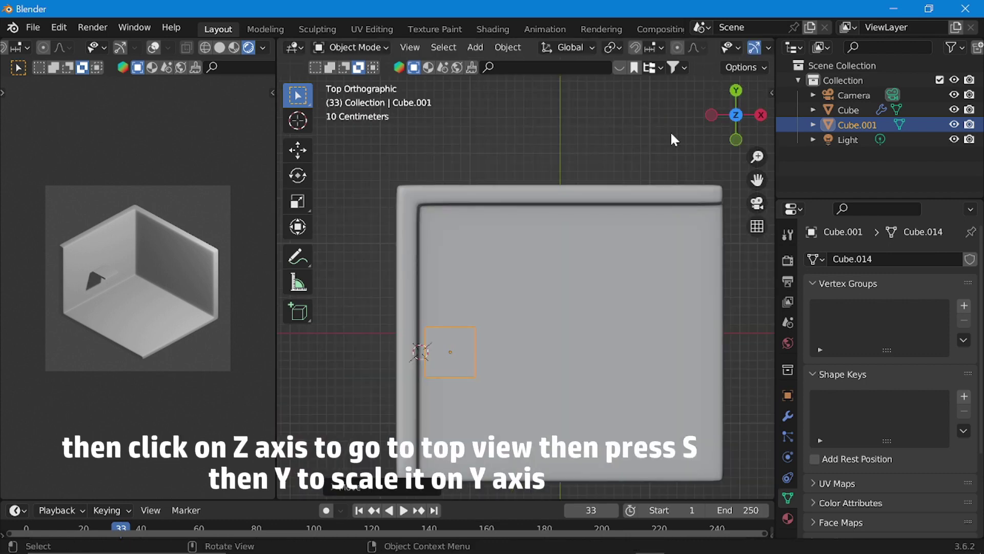
scroll(504, 378, down, 2)
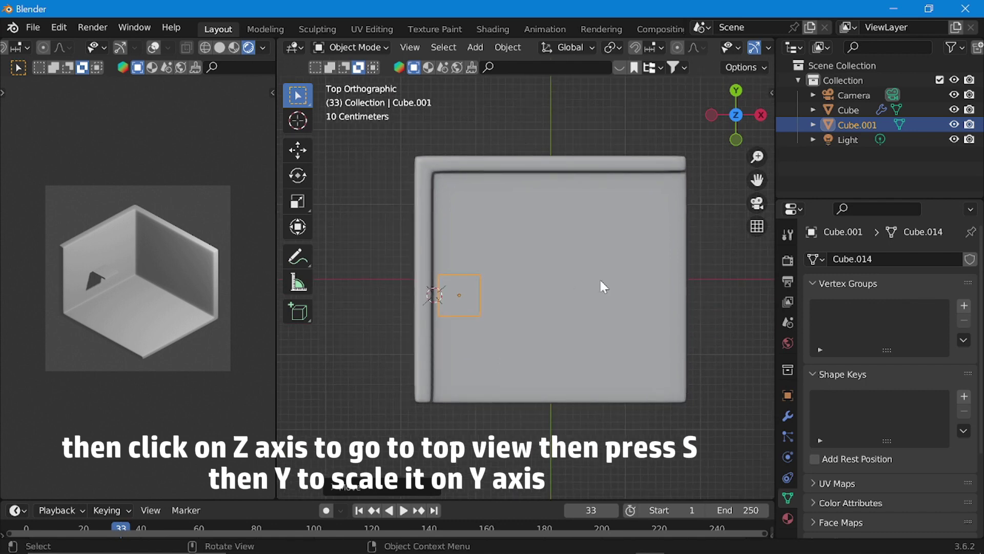
key(s)
key(y)
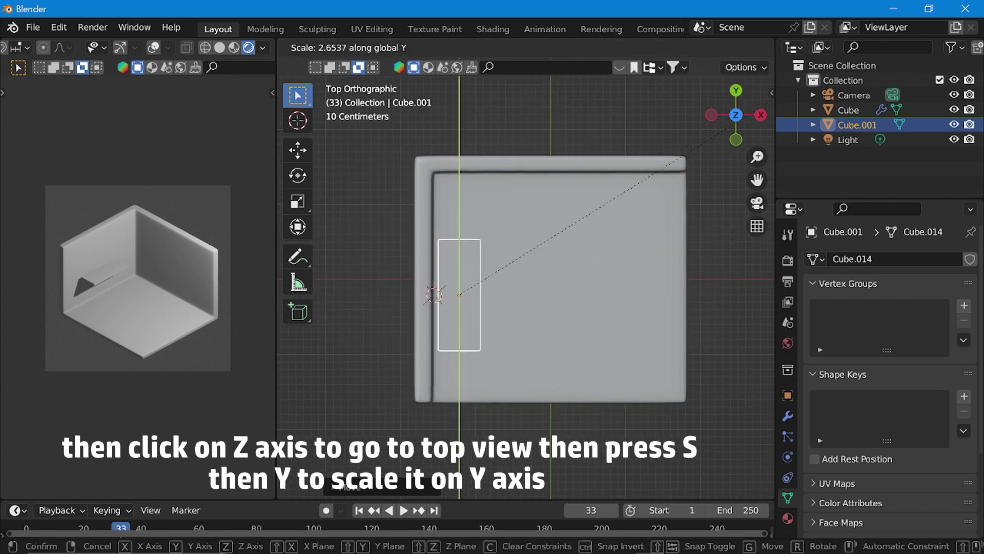
click(686, 156)
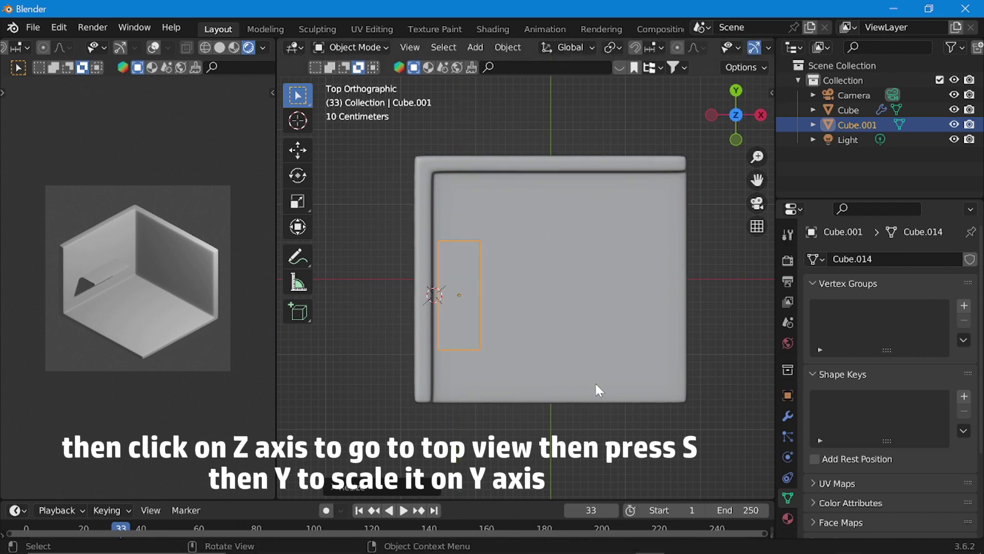
Widen the tabletop along X by a factor of about 1.6 and move it about 0.17 m along X away from the wall
key(s)
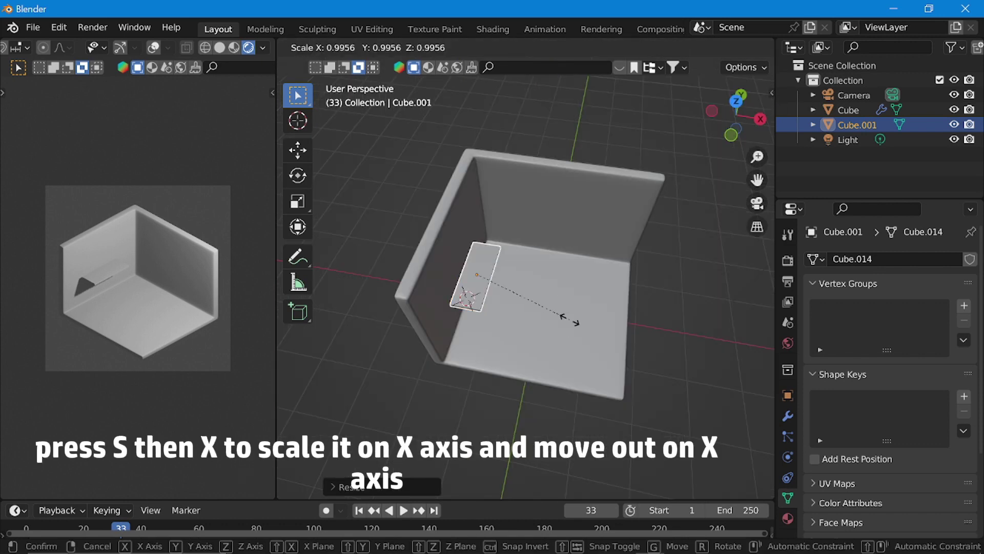
key(x)
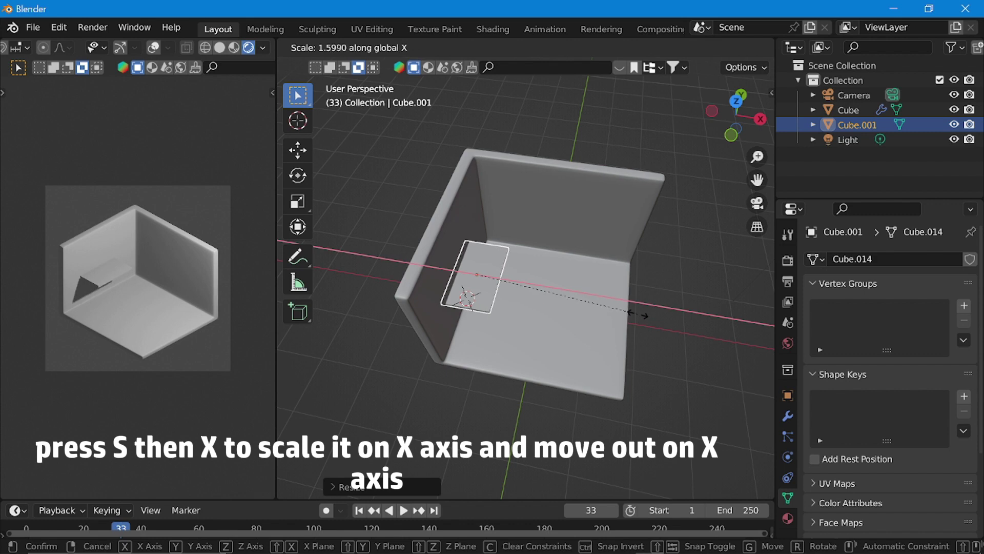
click(631, 307)
key(g)
key(y)
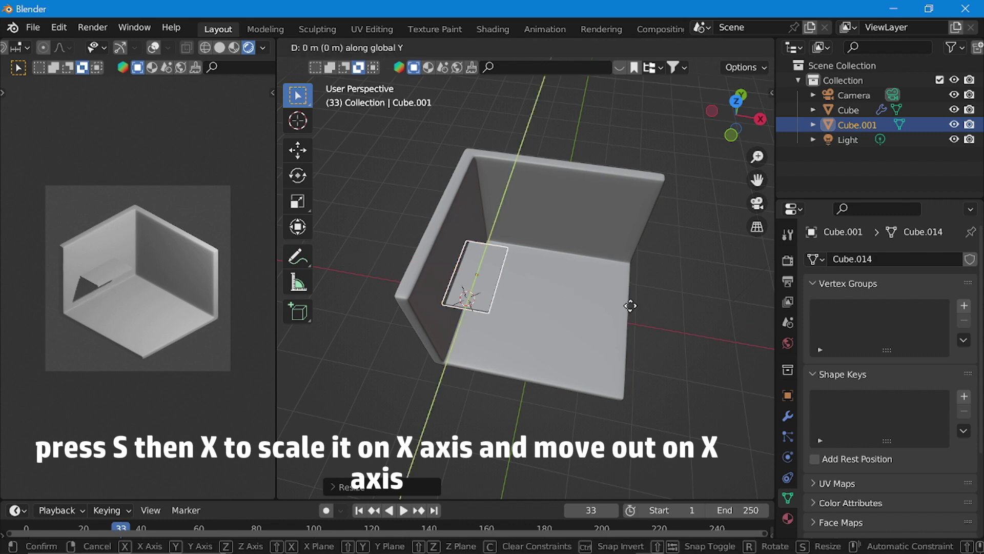
key(x)
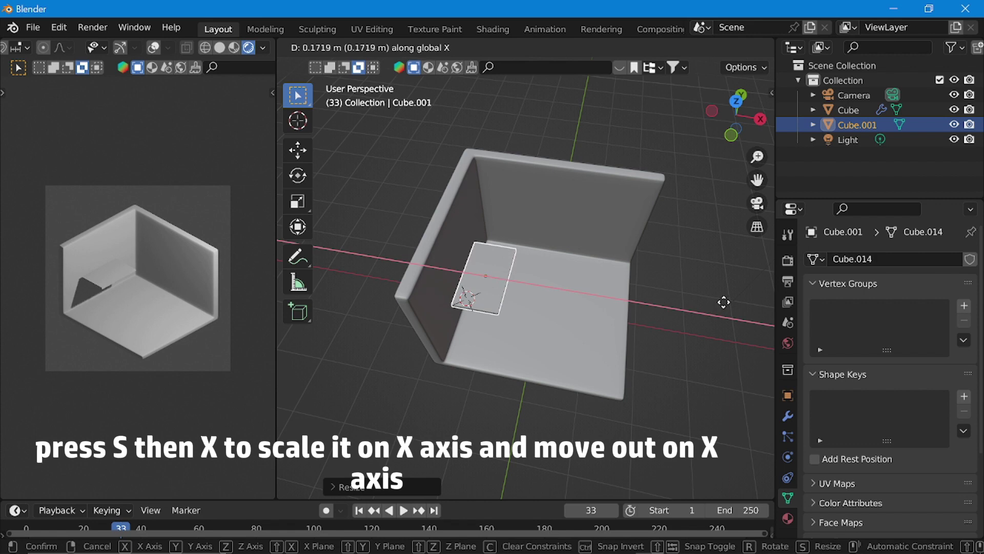
click(720, 303)
middle_drag(720, 304, 576, 228)
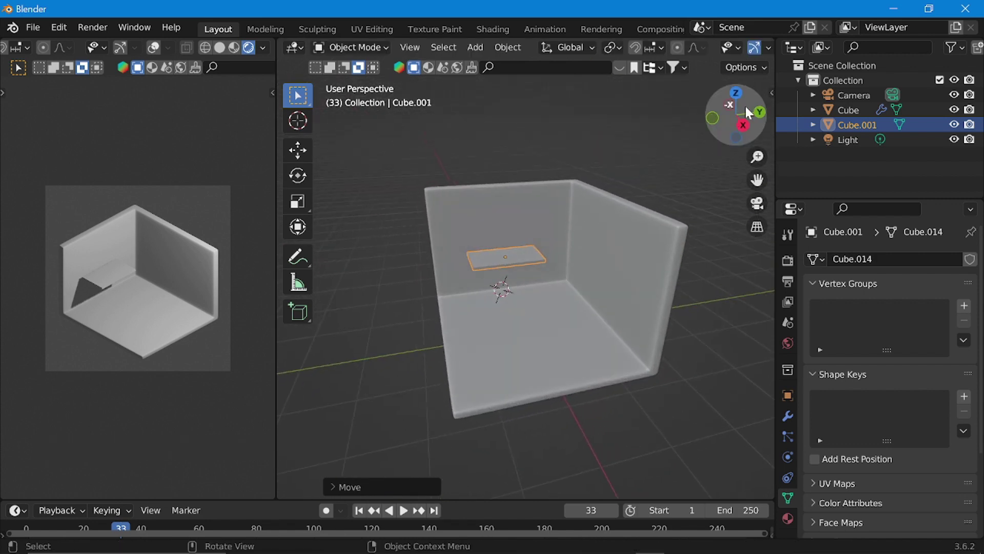
Move the tabletop about 0.09 m along Y in the right side view
click(743, 125)
key(g)
key(y)
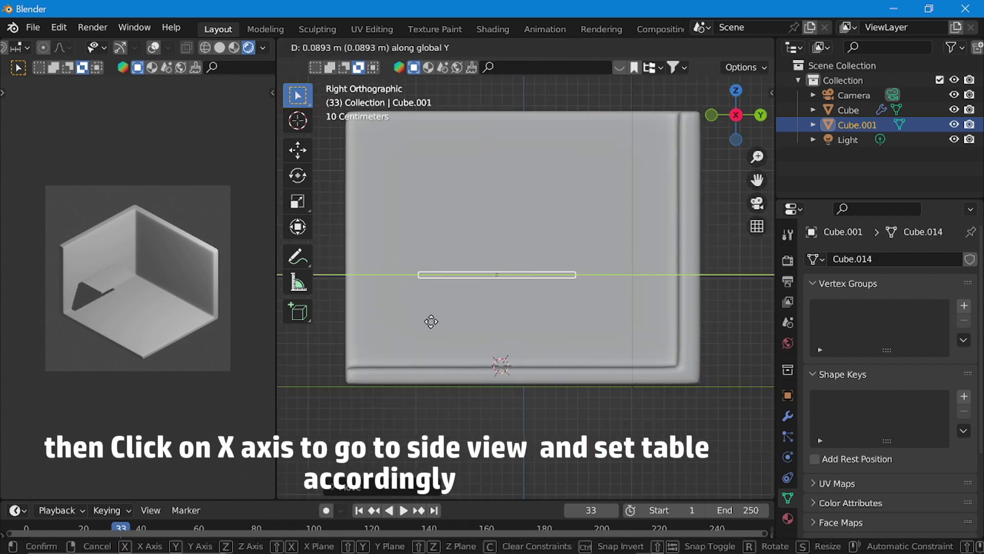
click(433, 321)
Enter Edit Mode on the tabletop and add a lengthwise loop cut close to its front edge
middle_drag(433, 321, 533, 254)
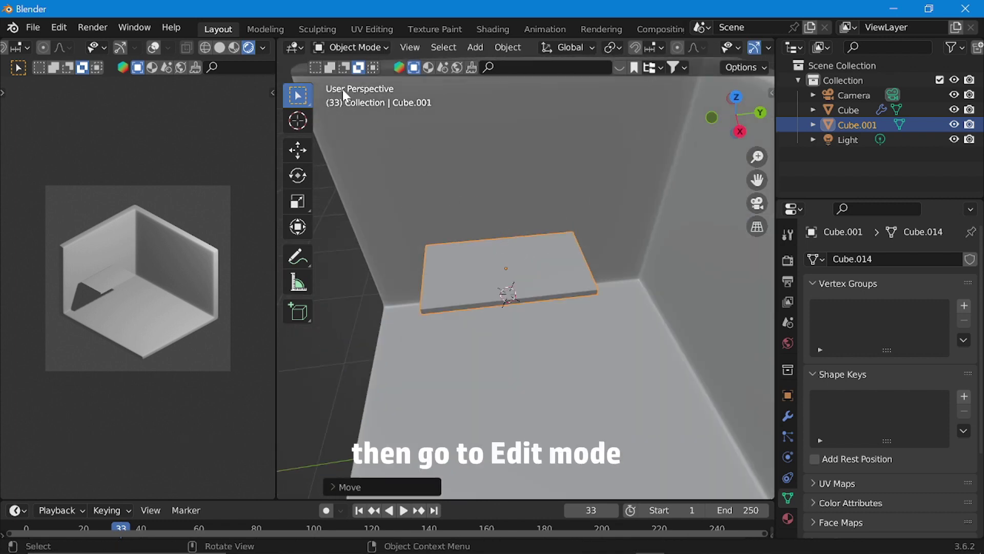
click(350, 47)
click(344, 81)
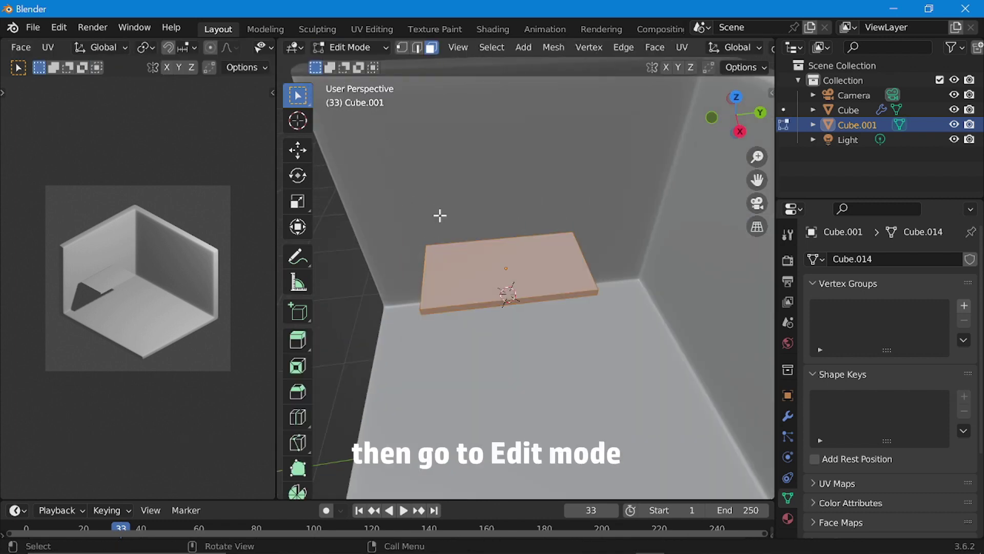
middle_drag(493, 266, 445, 275)
click(384, 254)
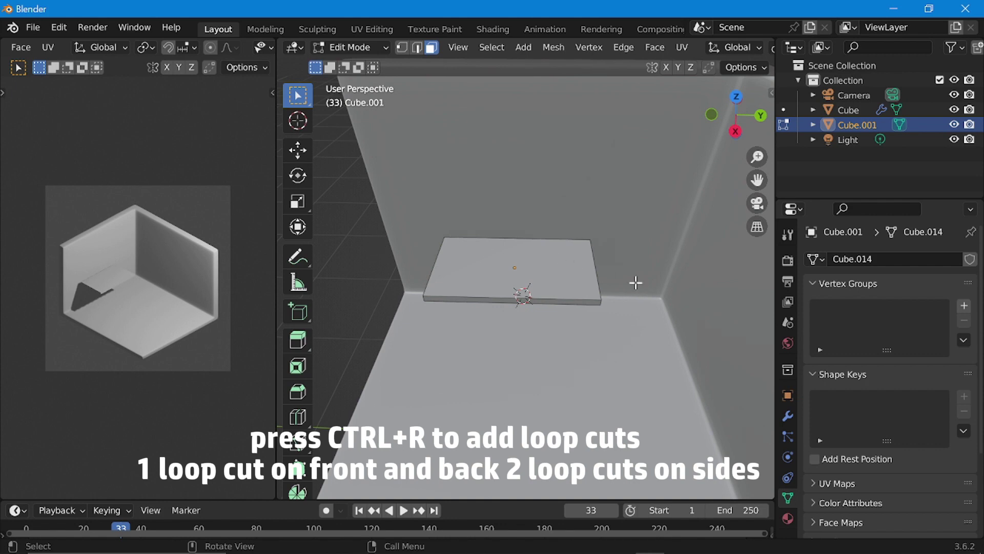
shift+middle_drag(620, 287, 617, 262)
key(ctrl+r)
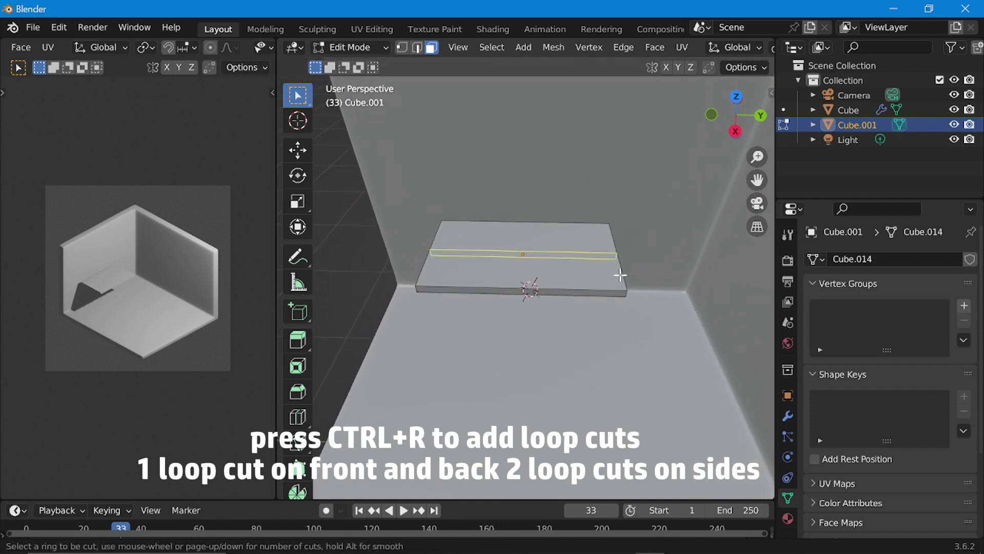
click(619, 272)
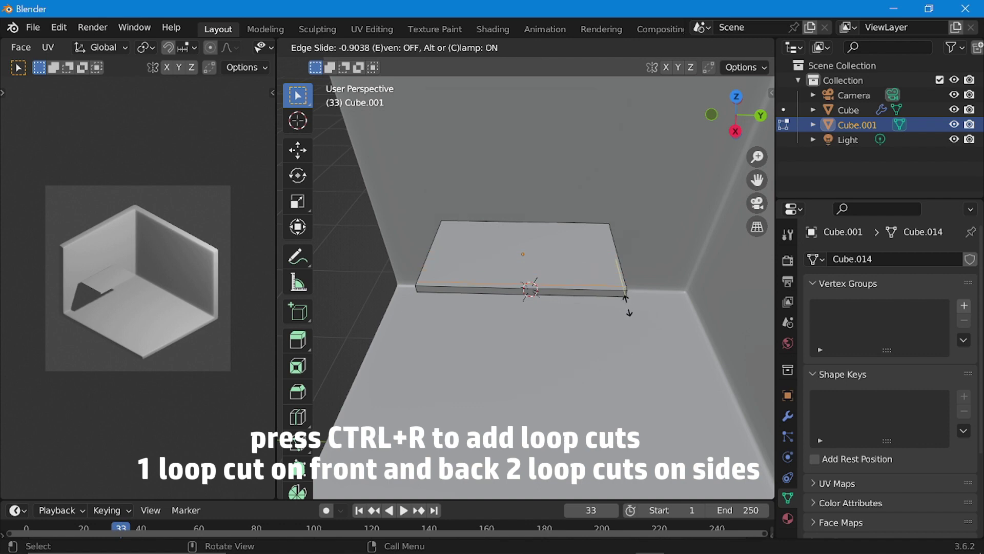
key(shift)
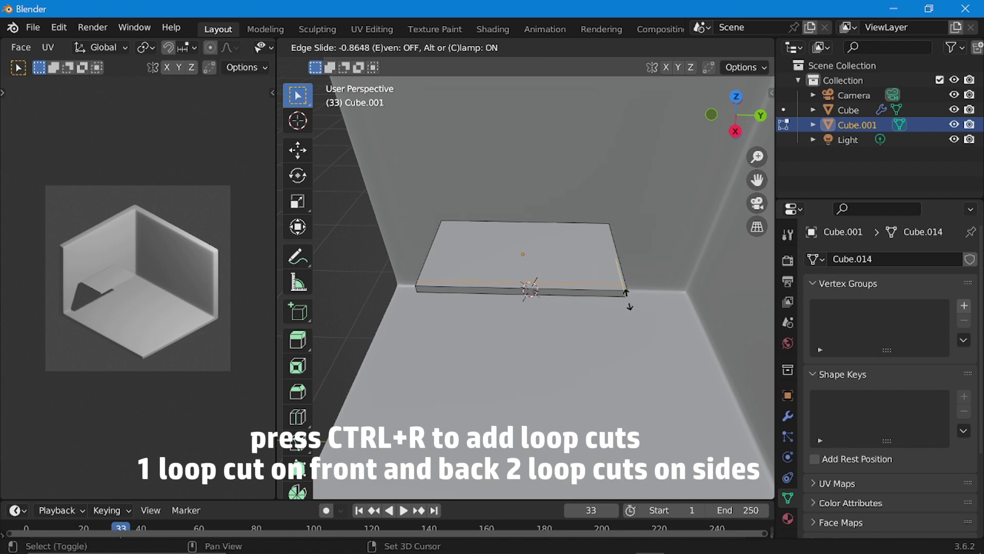
click(626, 292)
Add a loop cut close to the tabletop's +Y end and another close to its back edge
mouse_move(600, 288)
middle_down()
mouse_move(578, 294)
mouse_move(606, 281)
middle_up()
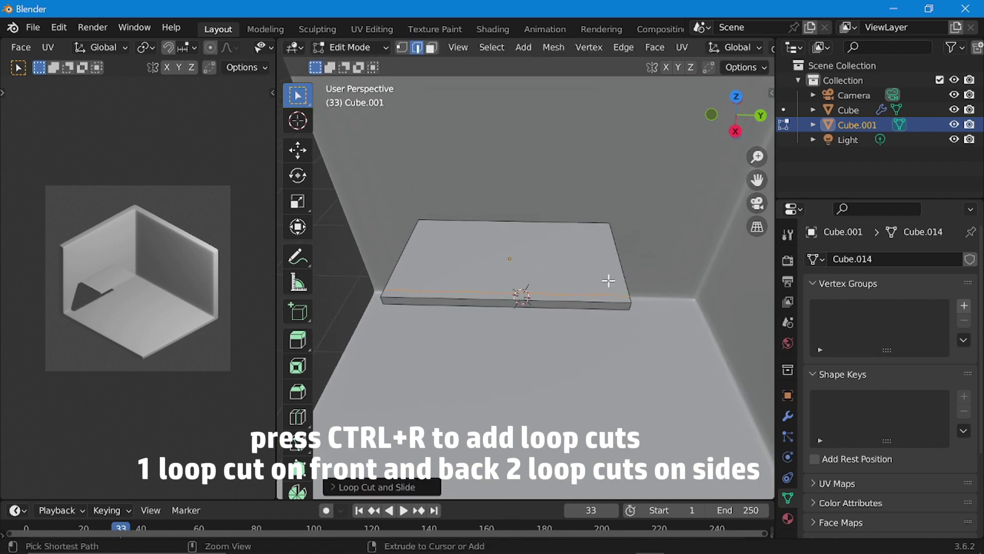
key(ctrl+r)
click(613, 285)
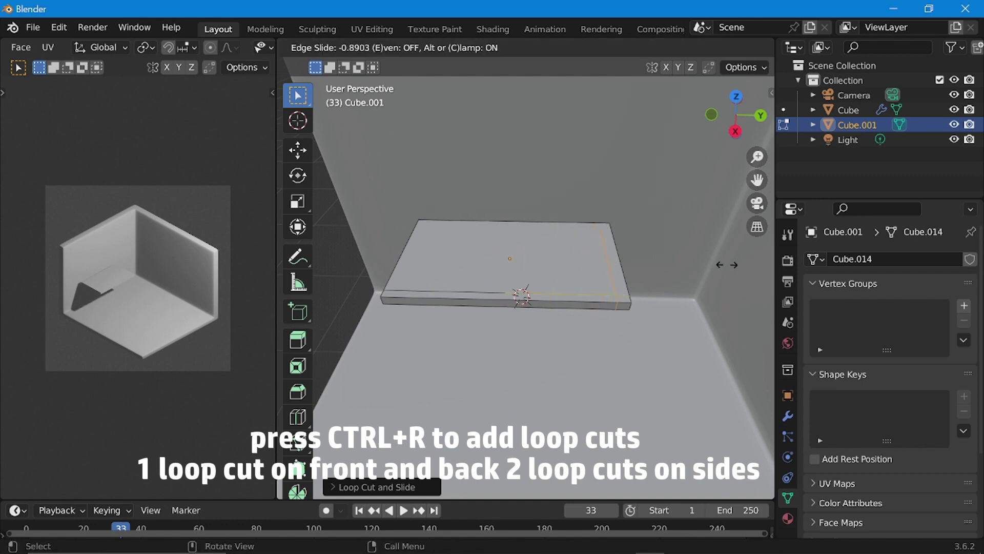
click(727, 264)
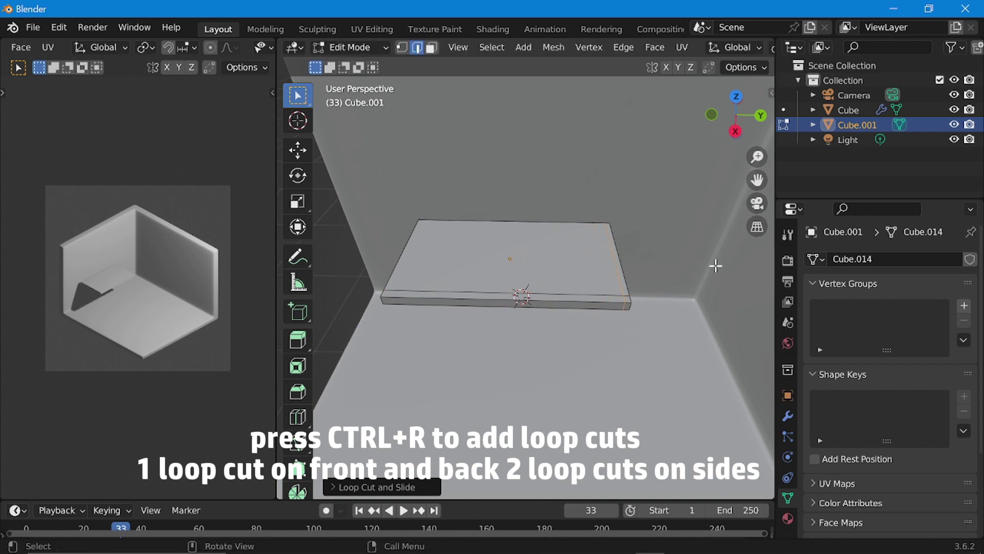
key(ctrl+r)
click(617, 257)
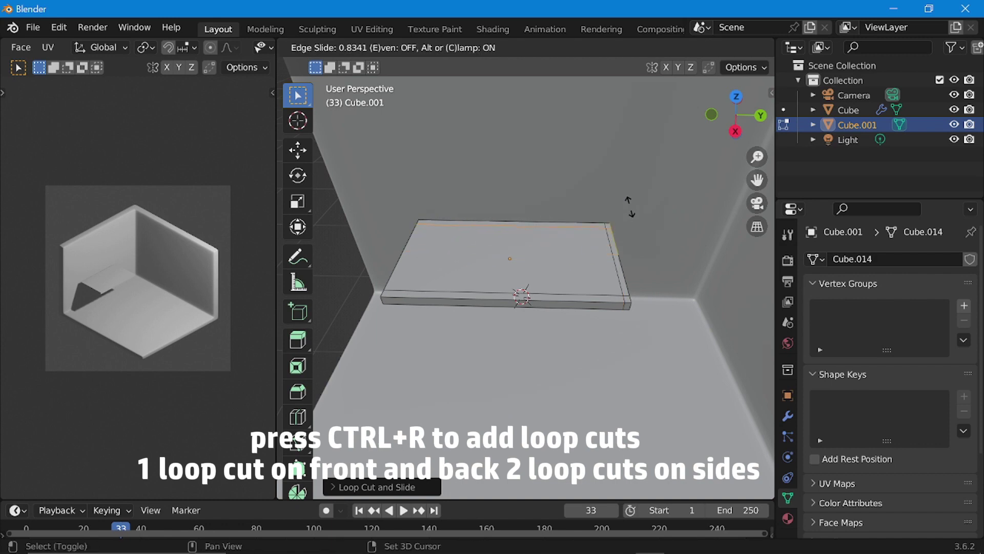
click(634, 198)
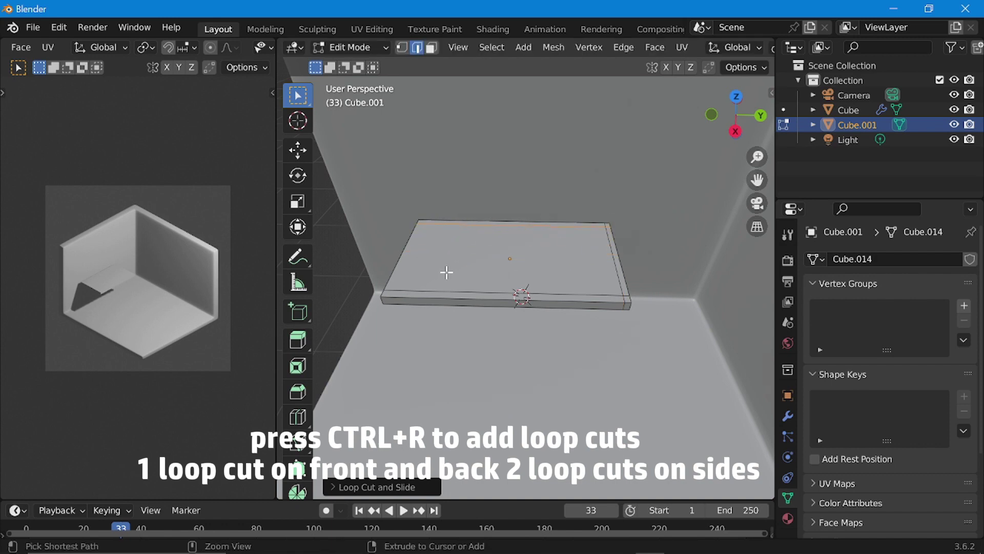
Add a loop cut close to the tabletop's −Y end
key(ctrl+r)
click(445, 272)
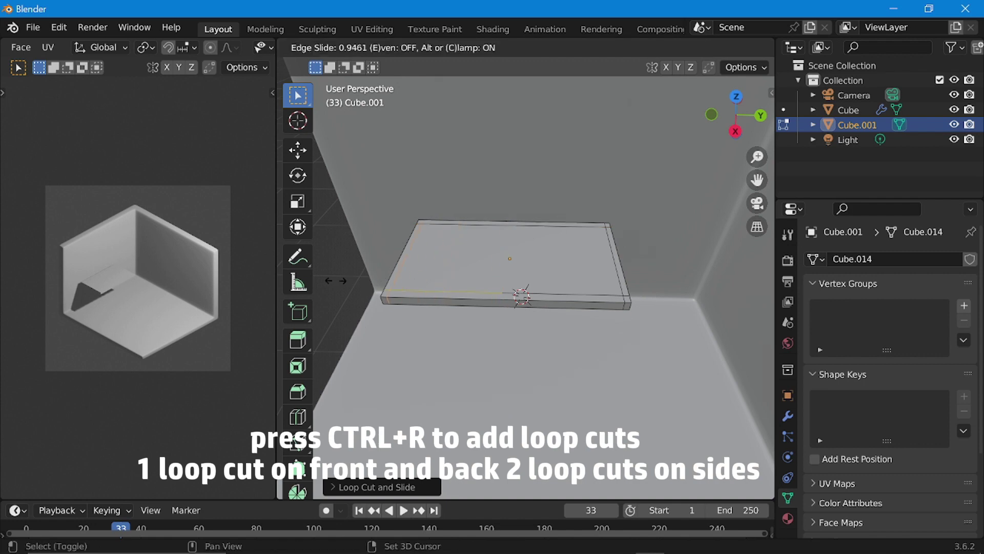
click(339, 279)
Add a second loop cut just inside each end cut of the tabletop, sliding each about 0.95 towards its end
key(ctrl+r)
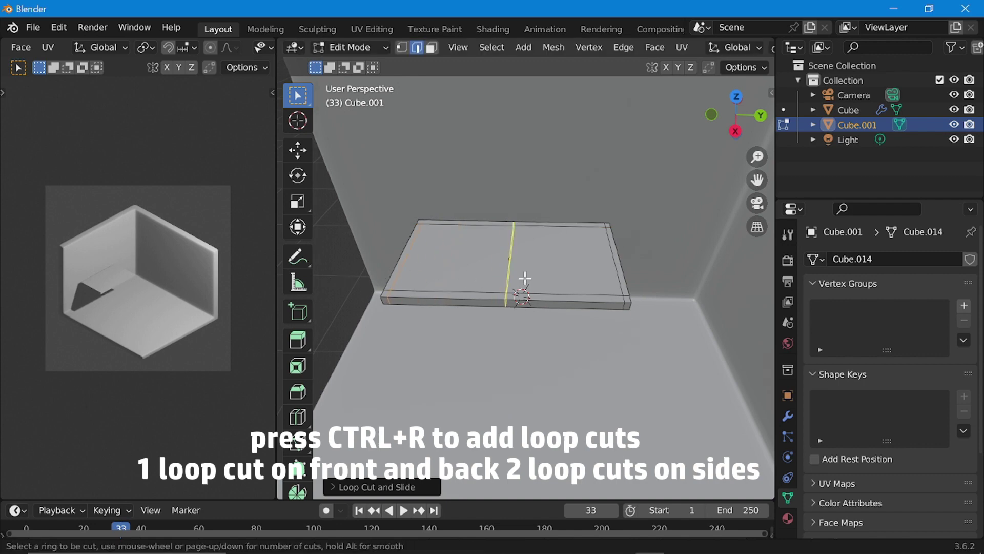
click(523, 281)
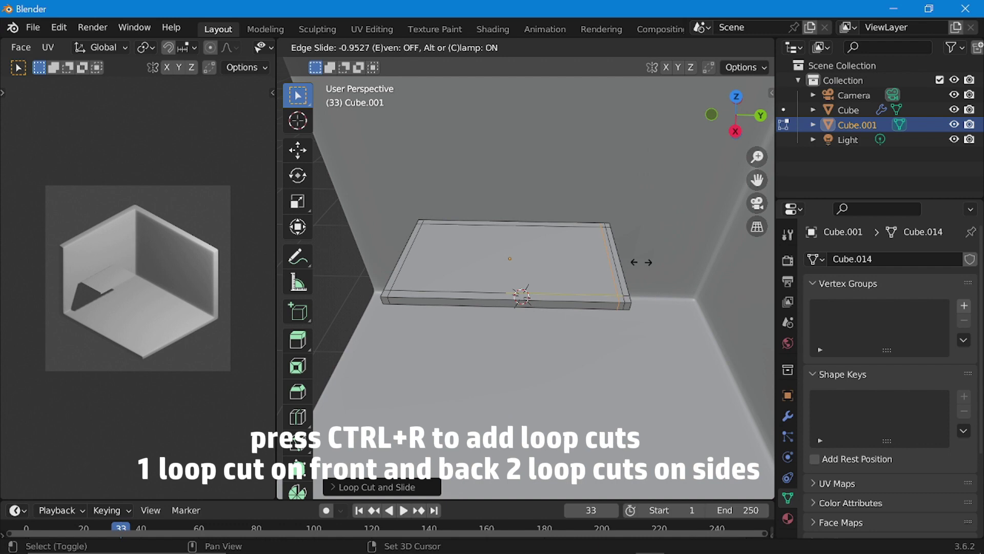
click(641, 262)
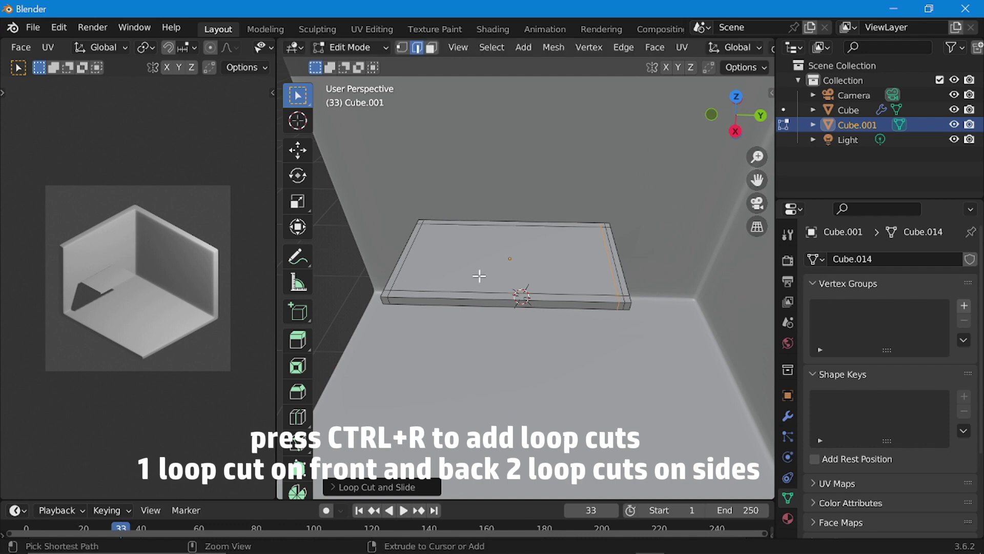
key(ctrl+r)
click(497, 282)
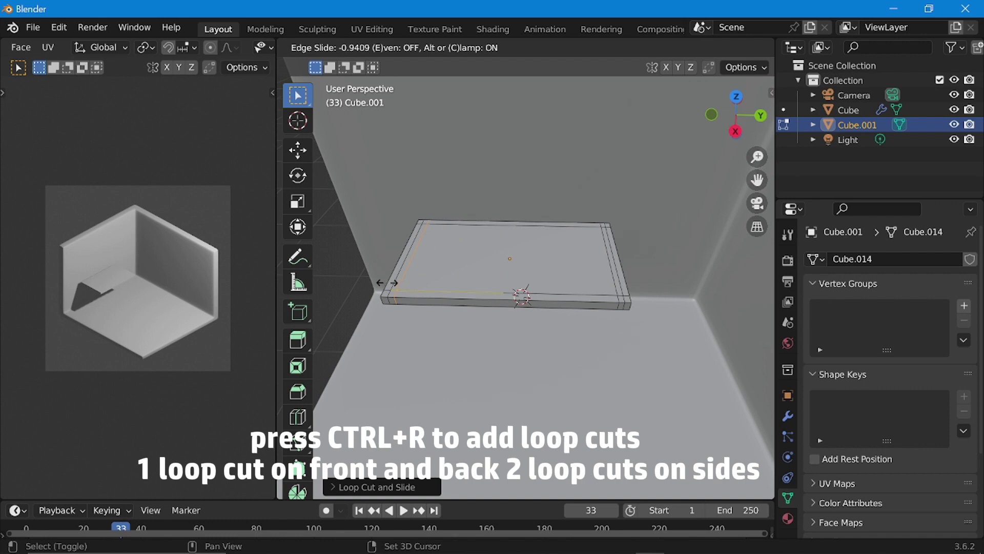
click(382, 283)
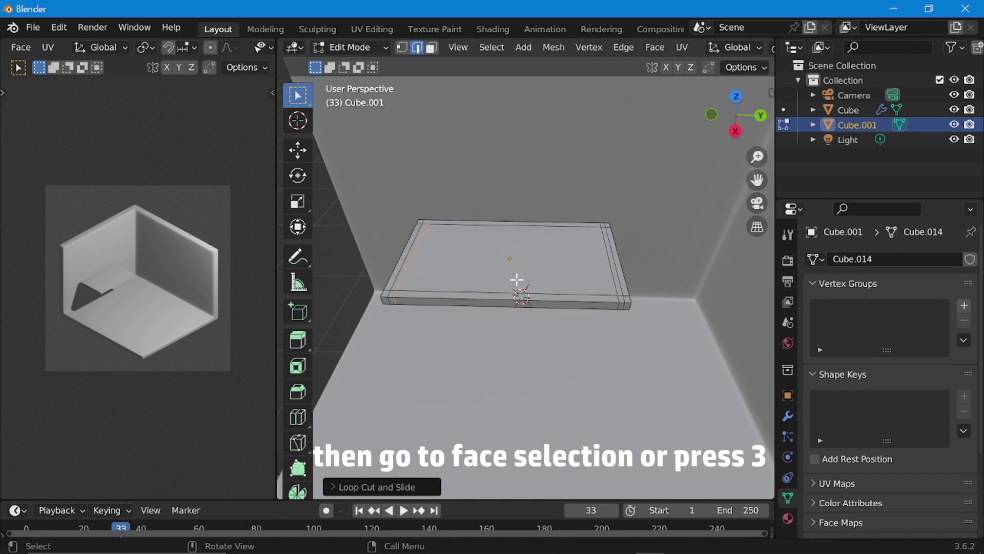
Extrude the two narrow strip faces on the tabletop's underside near its ends about 0.6 m downward to form the legs
click(432, 49)
middle_drag(464, 308, 598, 412)
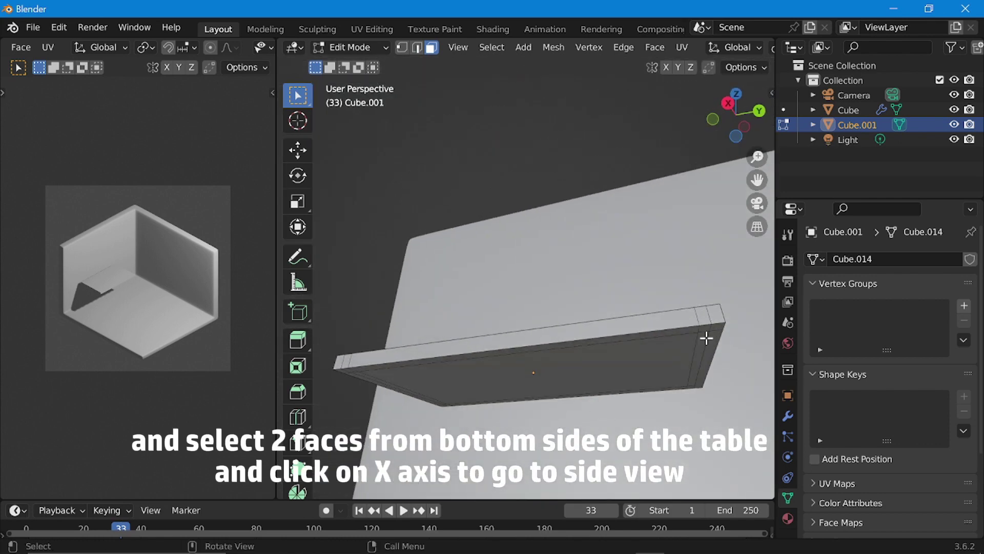
click(702, 345)
shift+middle_drag(359, 426, 412, 404)
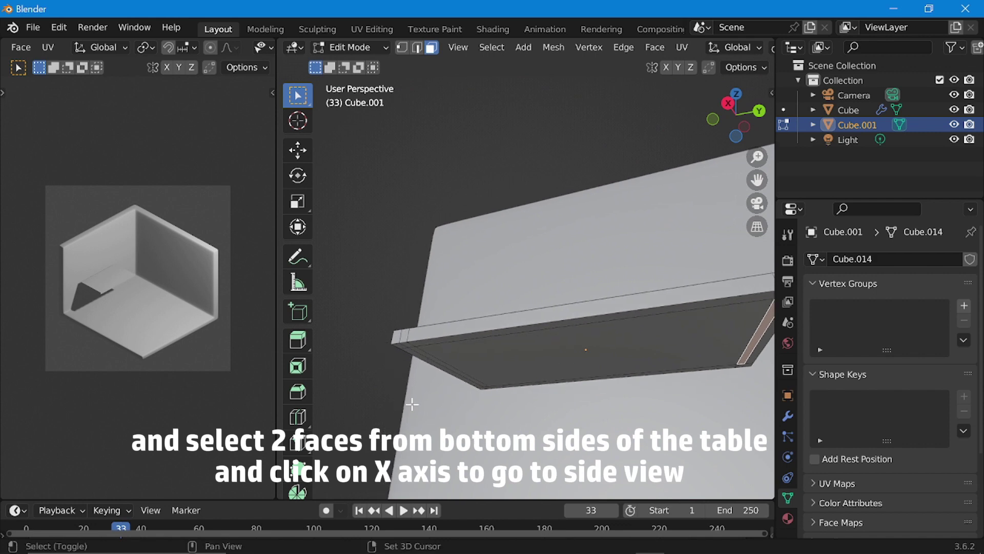
shift+click(424, 354)
middle_drag(461, 356, 706, 284)
scroll(648, 271, down, 1)
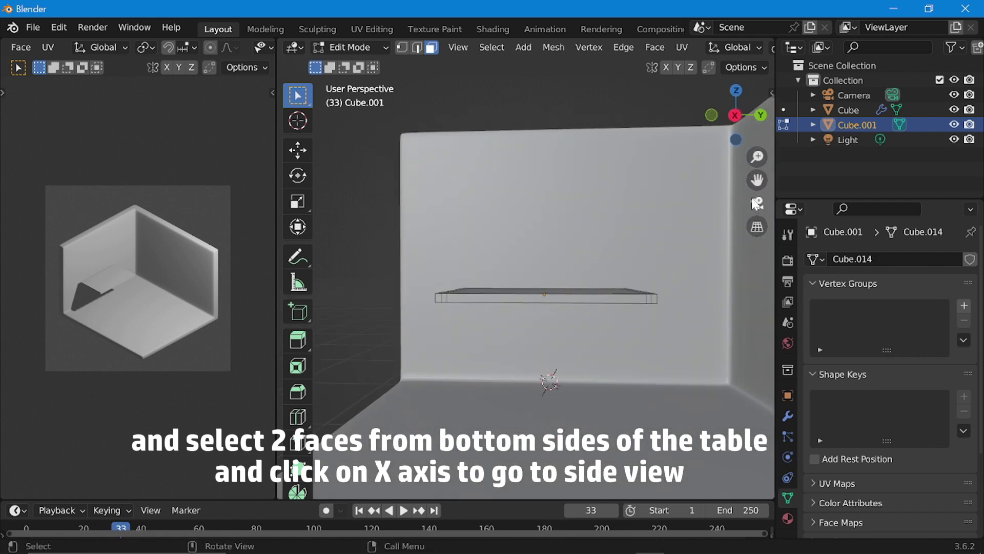
click(733, 118)
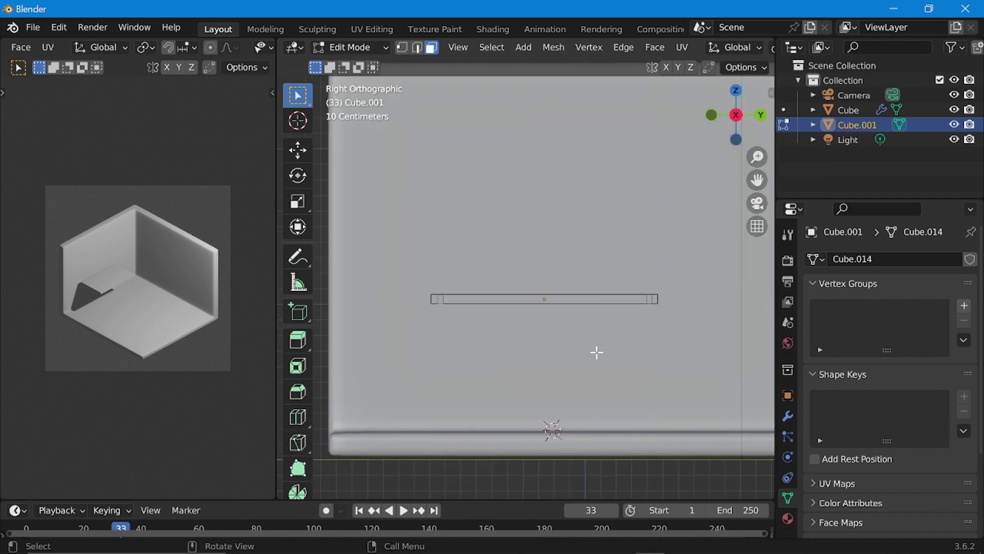
key(e)
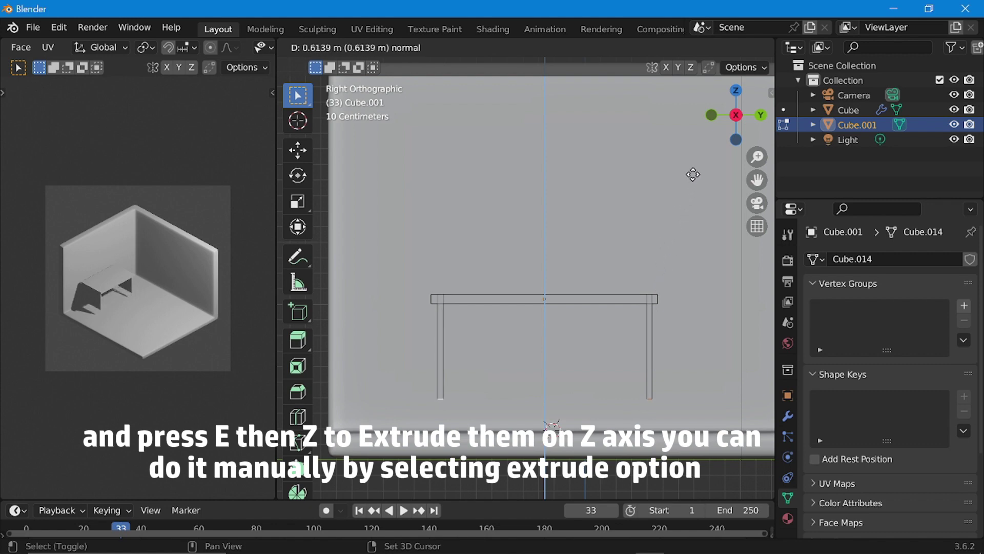
click(687, 201)
Extrude the bottom faces of both table legs a small amount further down in the right side view
middle_drag(645, 315, 632, 362)
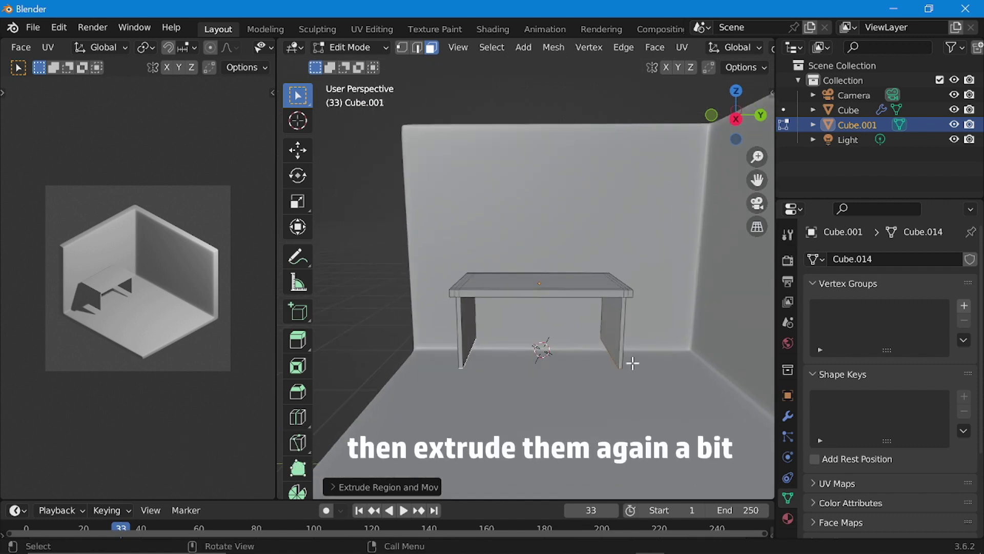
click(735, 118)
scroll(585, 387, up, 1)
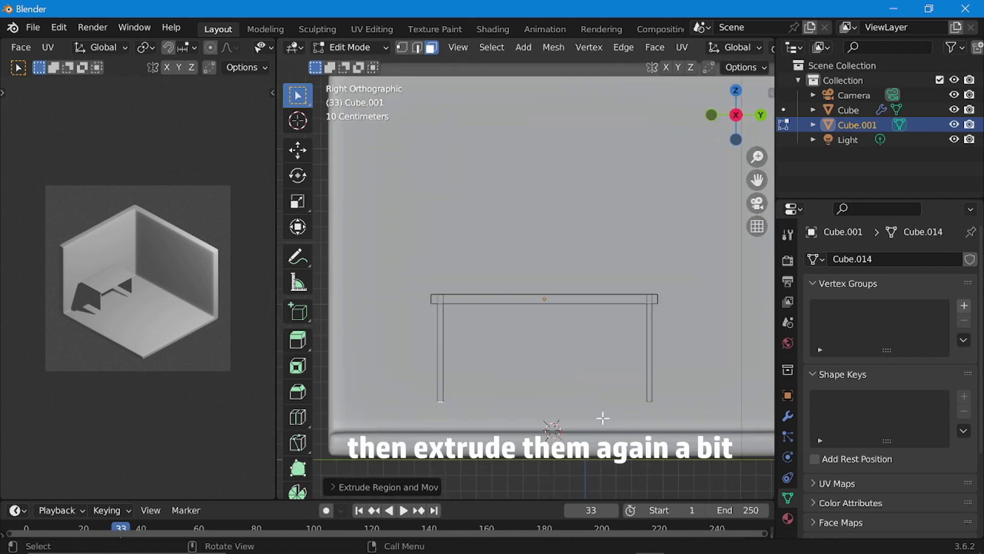
key(e)
key(shift)
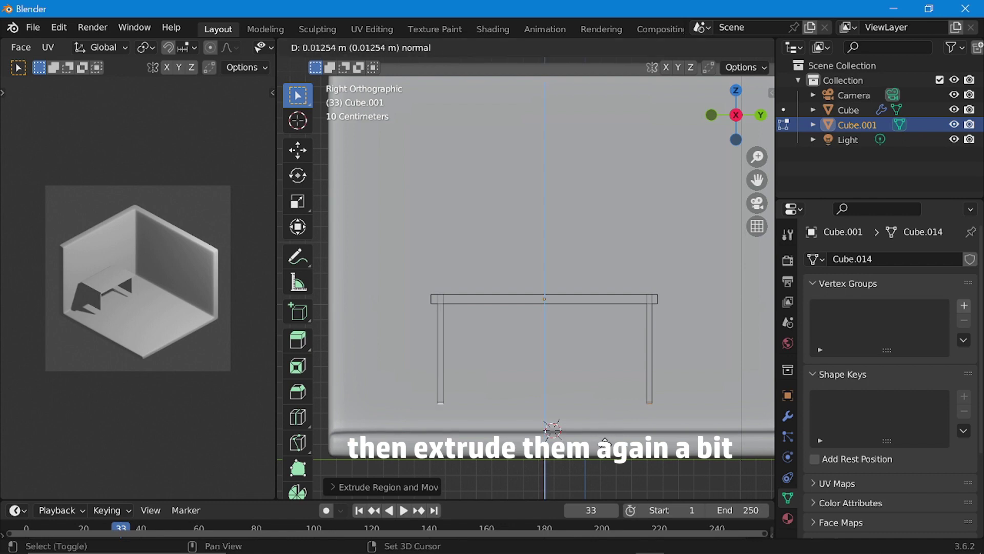
click(606, 473)
scroll(585, 374, up, 1)
Bridge the two facing inner faces of the table legs
middle_drag(585, 374, 556, 391)
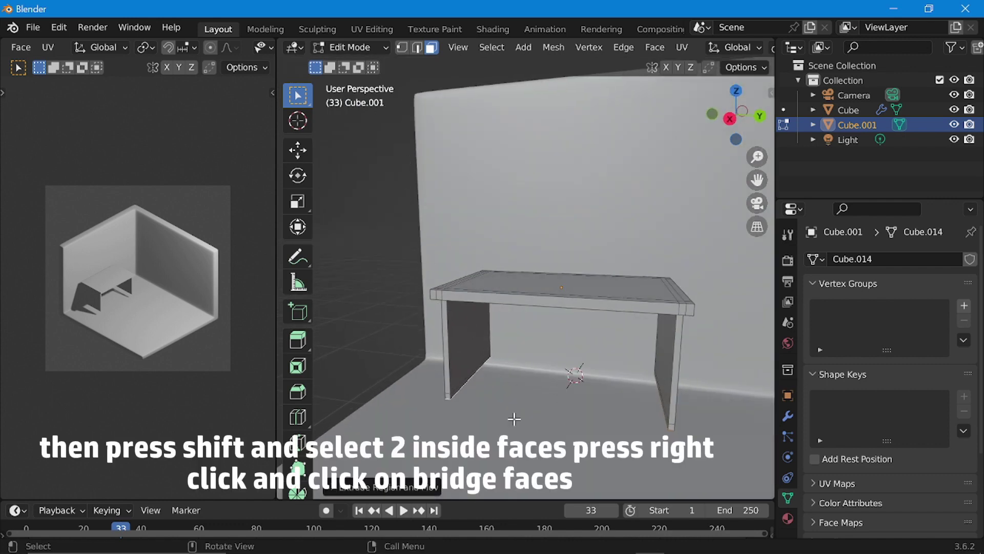
click(452, 348)
middle_drag(564, 395, 637, 391)
key(shift)
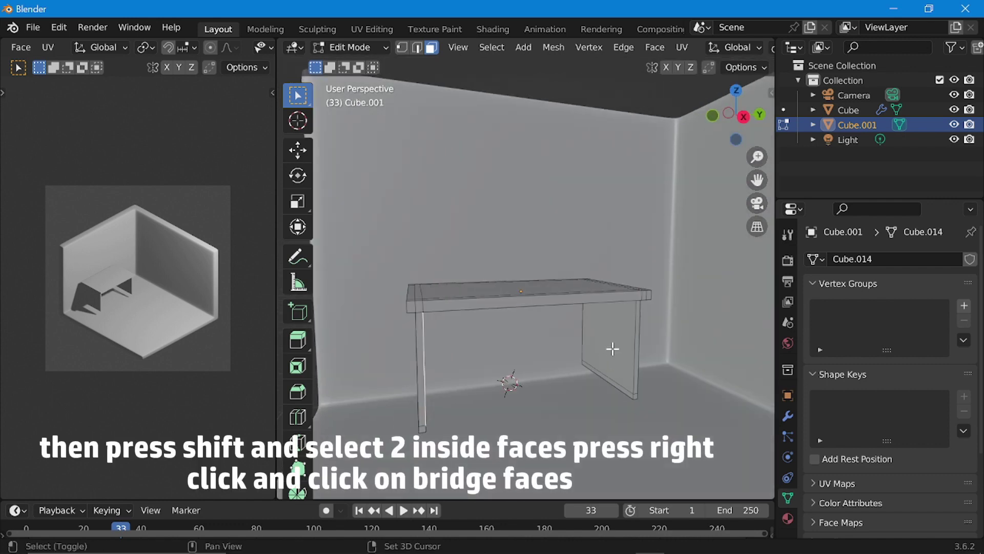
shift+click(616, 347)
scroll(638, 378, up, 1)
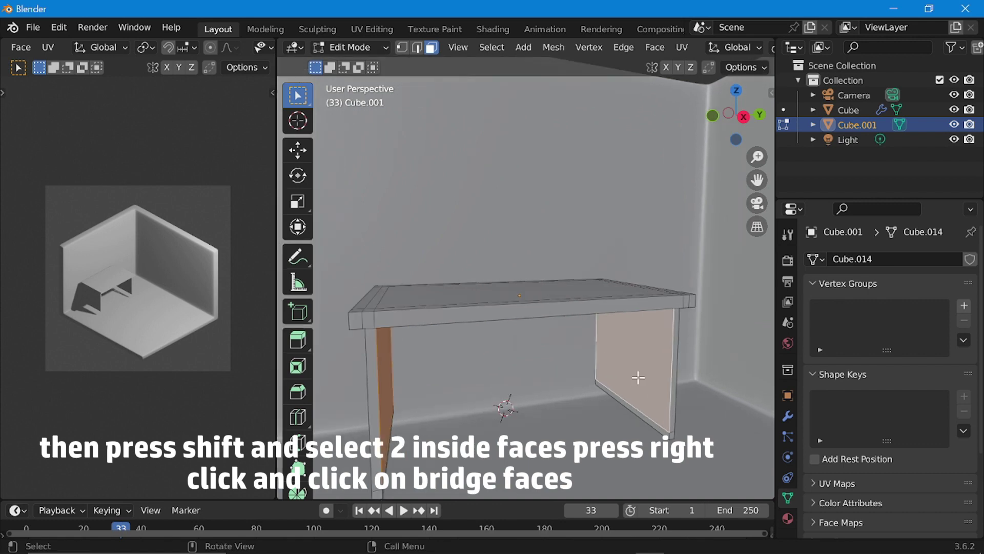
right_click(639, 332)
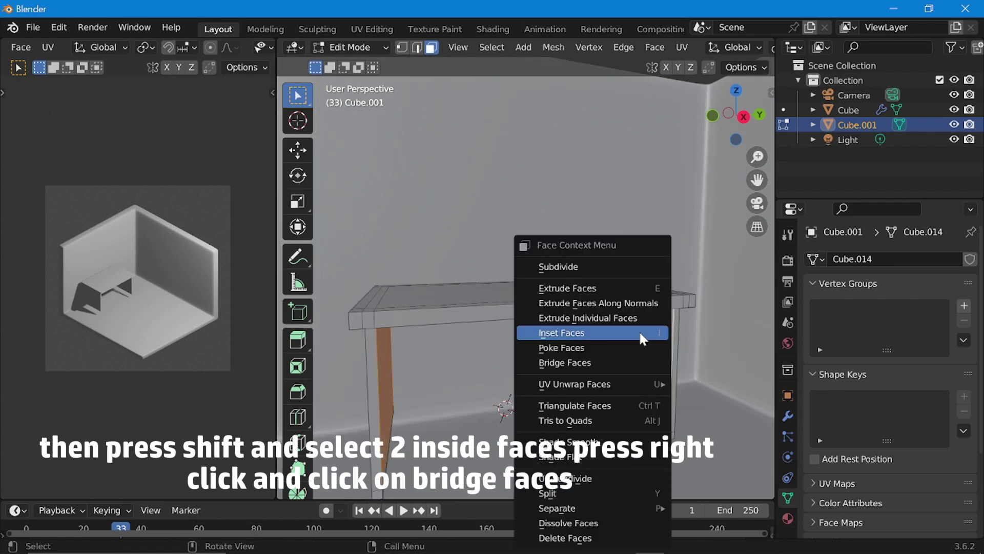
click(589, 361)
Add a horizontal loop cut to the block between the legs, just below the tabletop
middle_drag(648, 397, 578, 345)
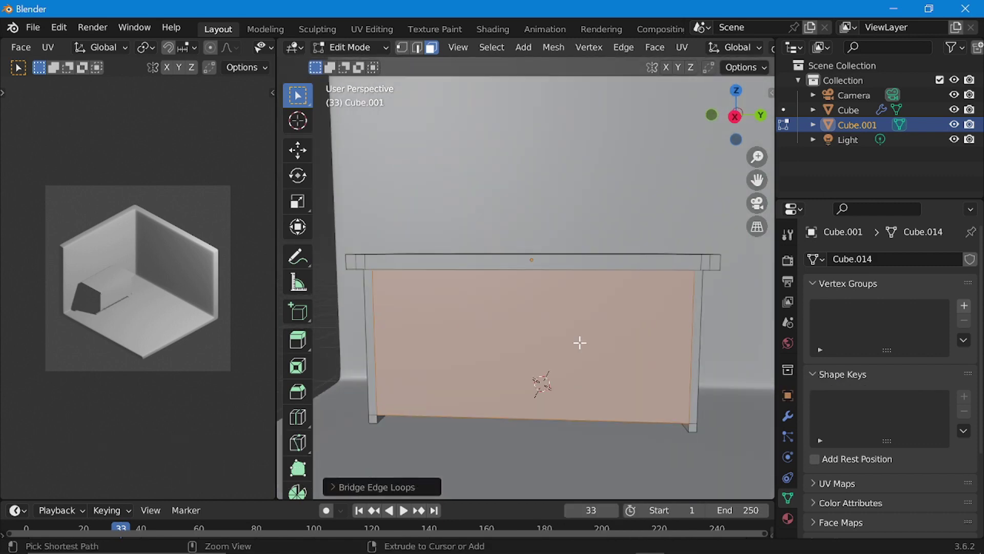
key(ctrl+r)
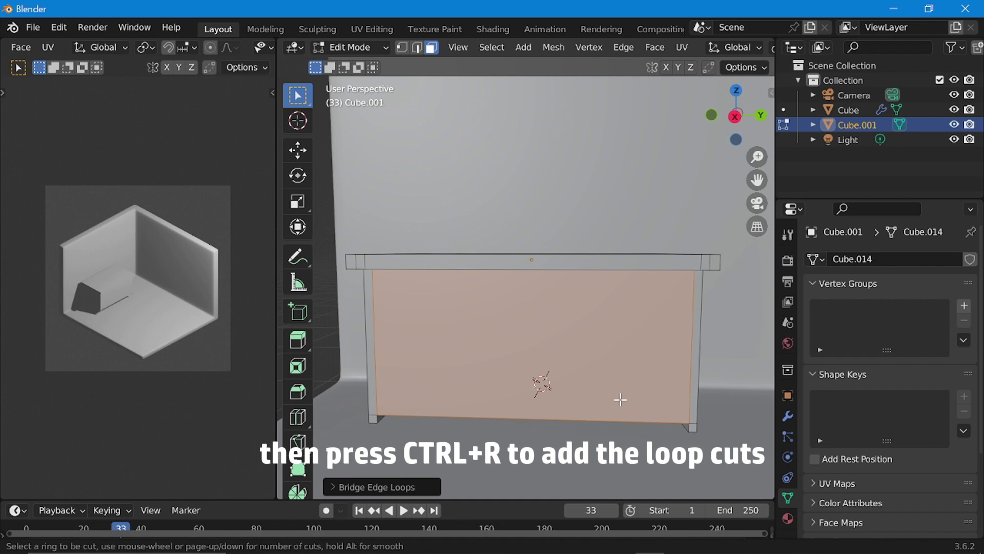
click(713, 355)
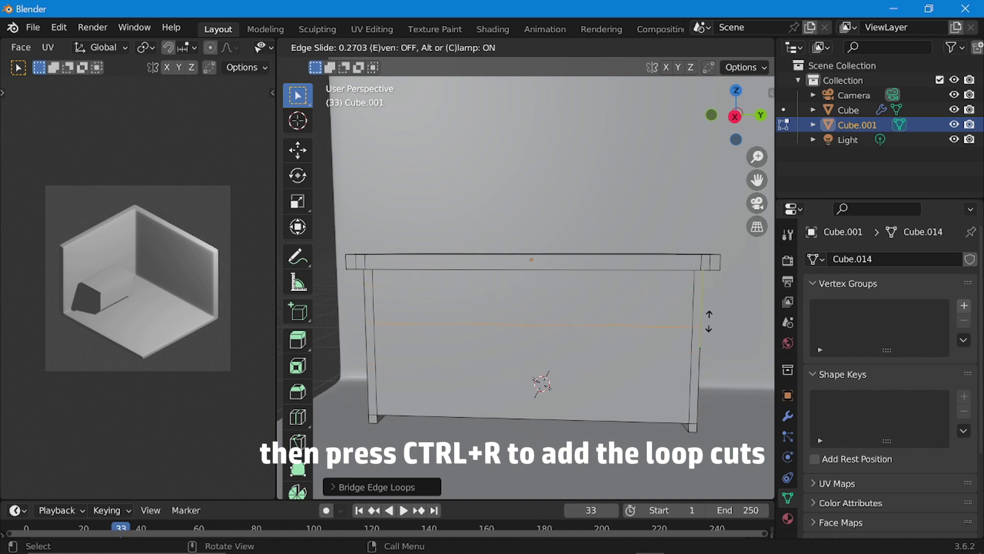
click(706, 285)
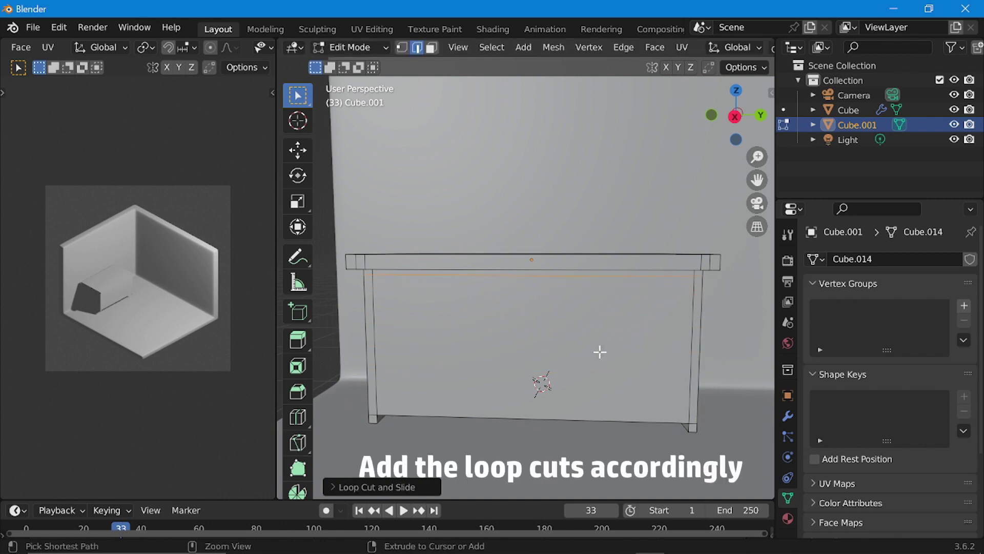
Add three vertical loop cuts to the block between the legs, leaving a narrow divider strip between the left and middle sections
key(ctrl+r)
click(582, 414)
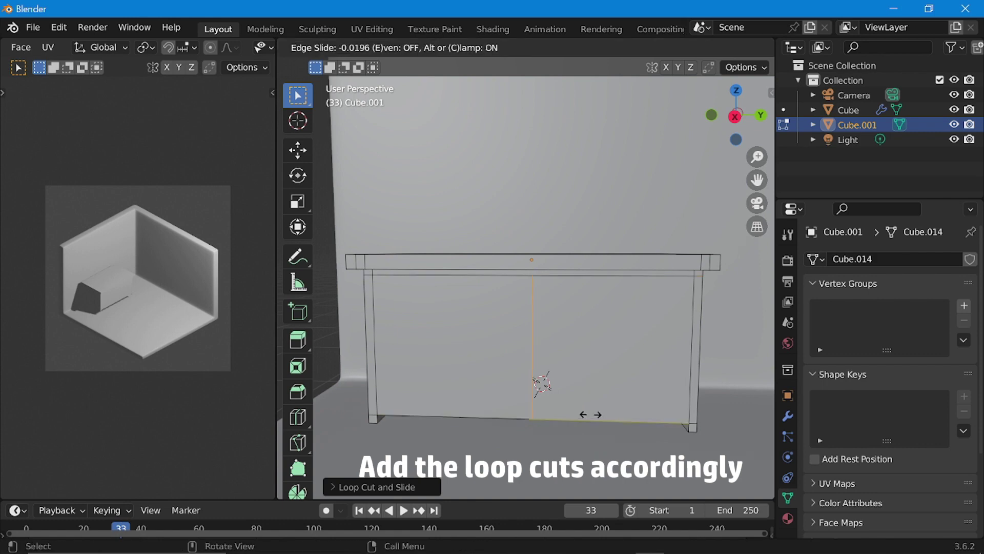
click(636, 404)
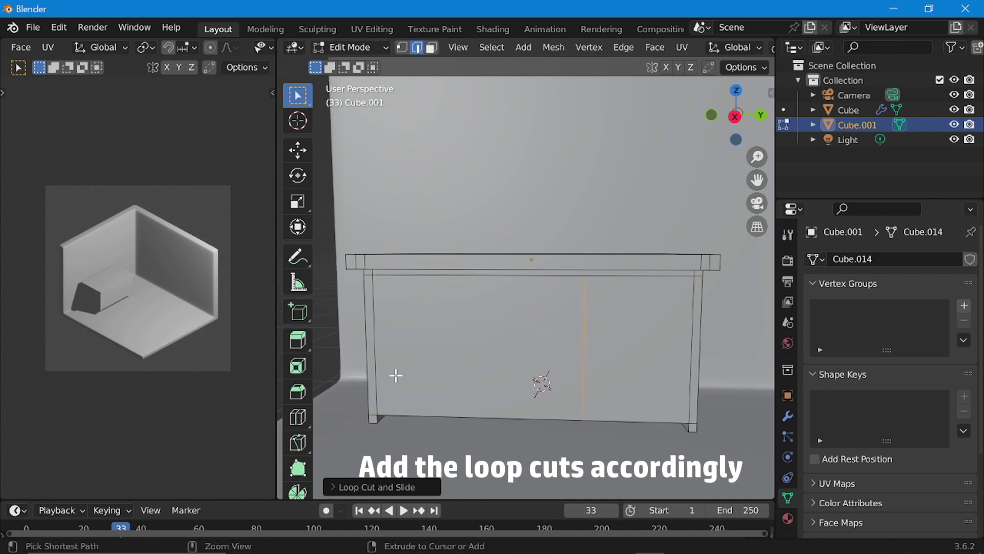
key(ctrl+r)
click(461, 413)
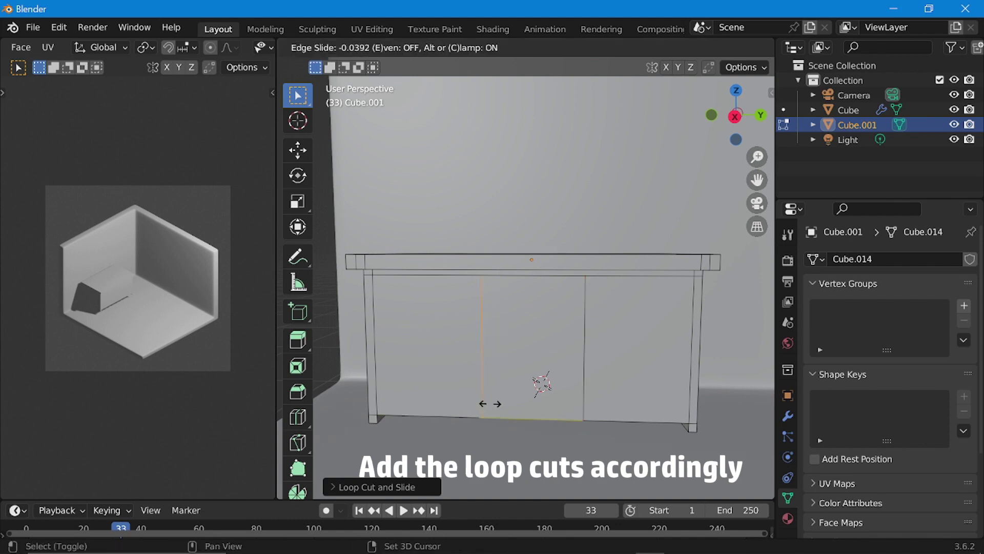
click(553, 389)
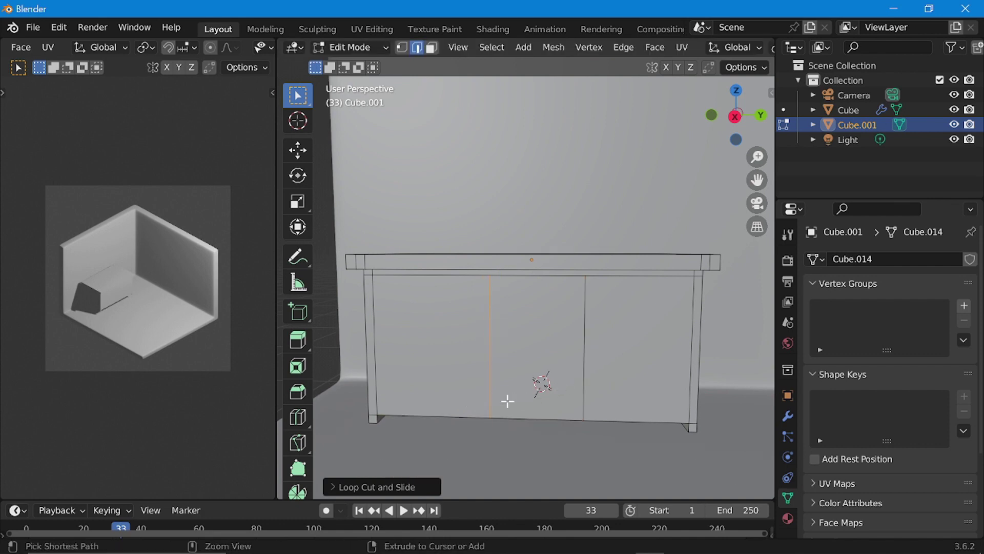
click(469, 405)
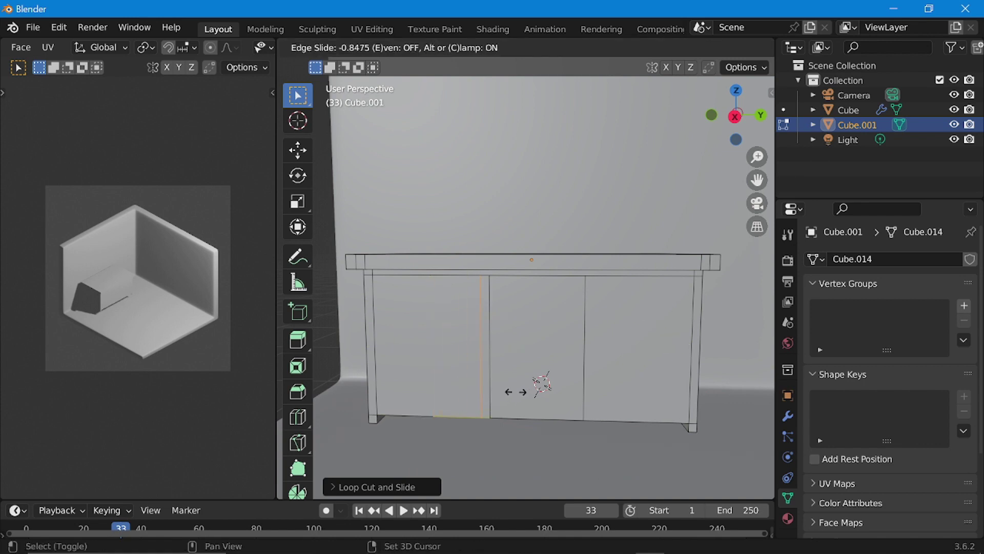
click(483, 397)
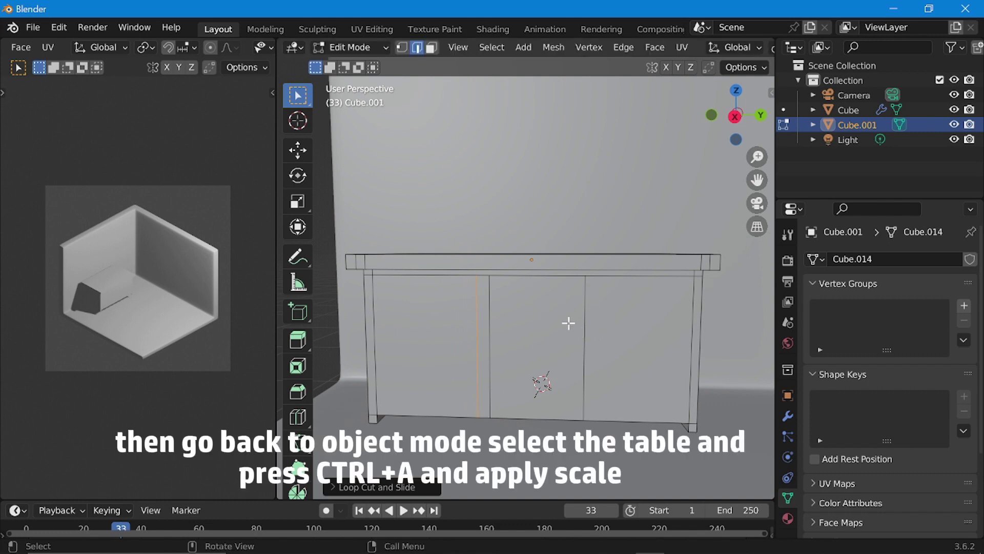
Return to Object Mode and apply the table's scale
click(345, 50)
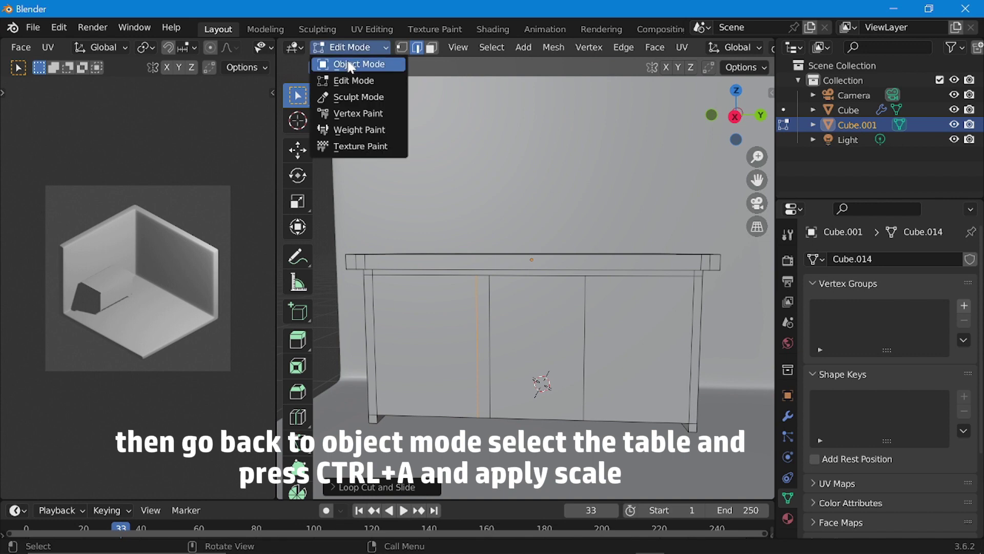
click(359, 64)
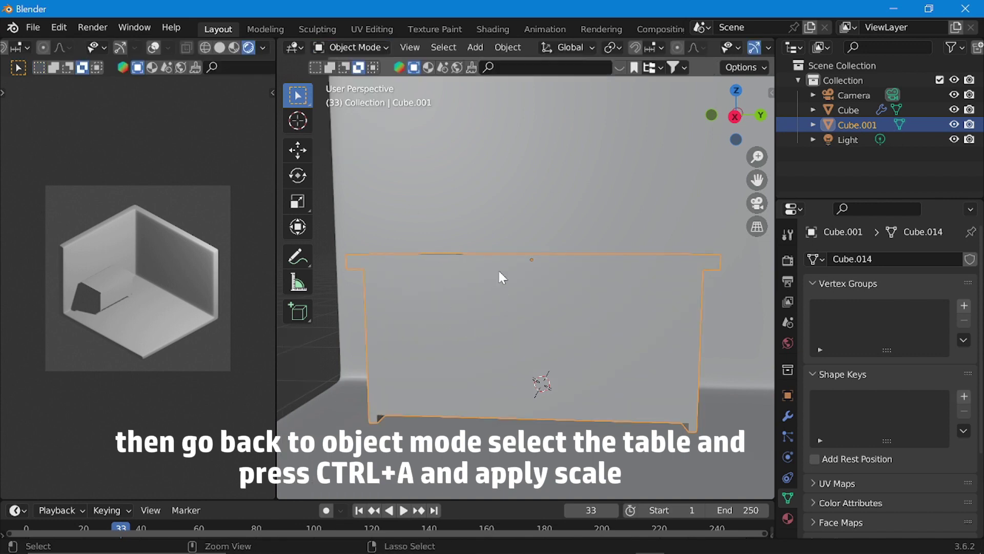
key(ctrl+a)
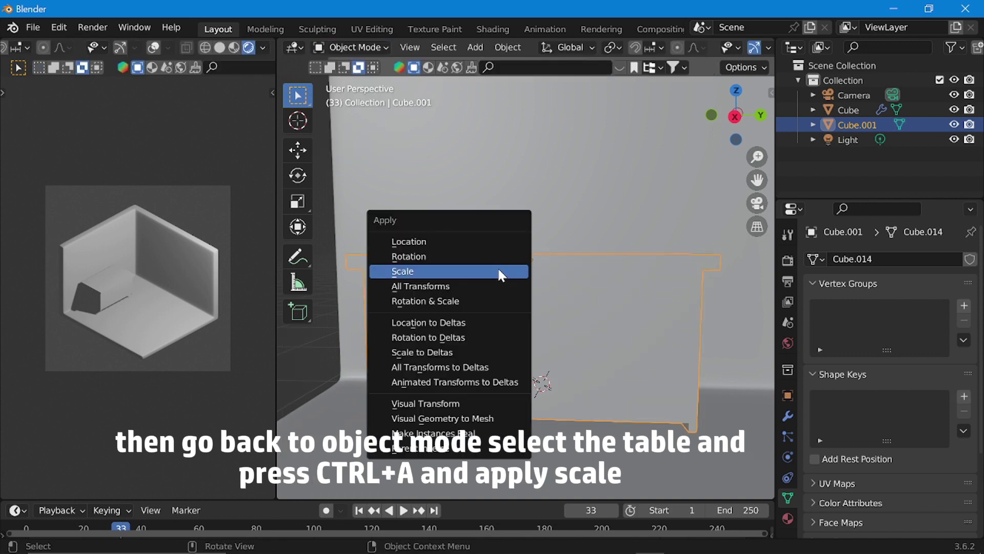
click(499, 274)
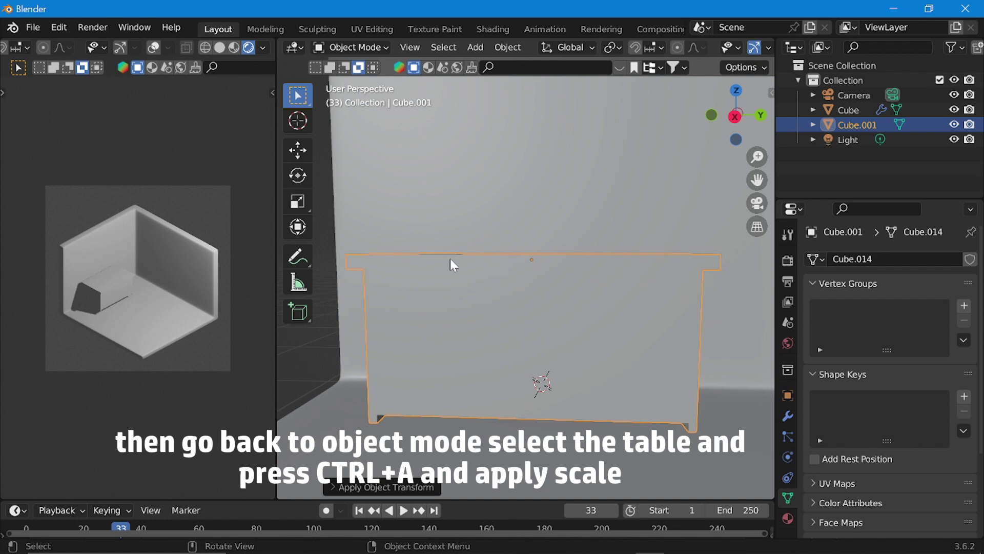
In Edit Mode, inset the left and middle front faces of the block together by about 0.029 m
click(382, 49)
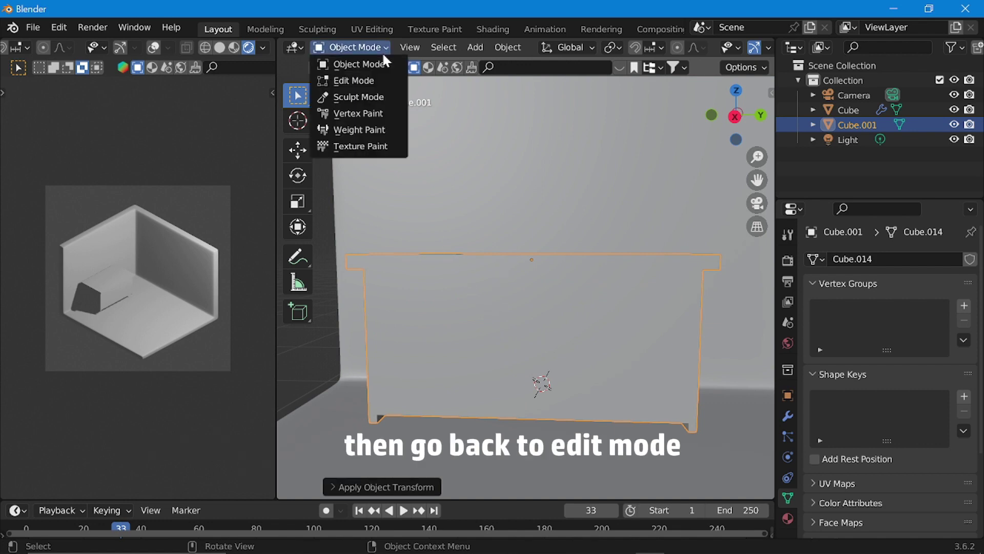
click(359, 81)
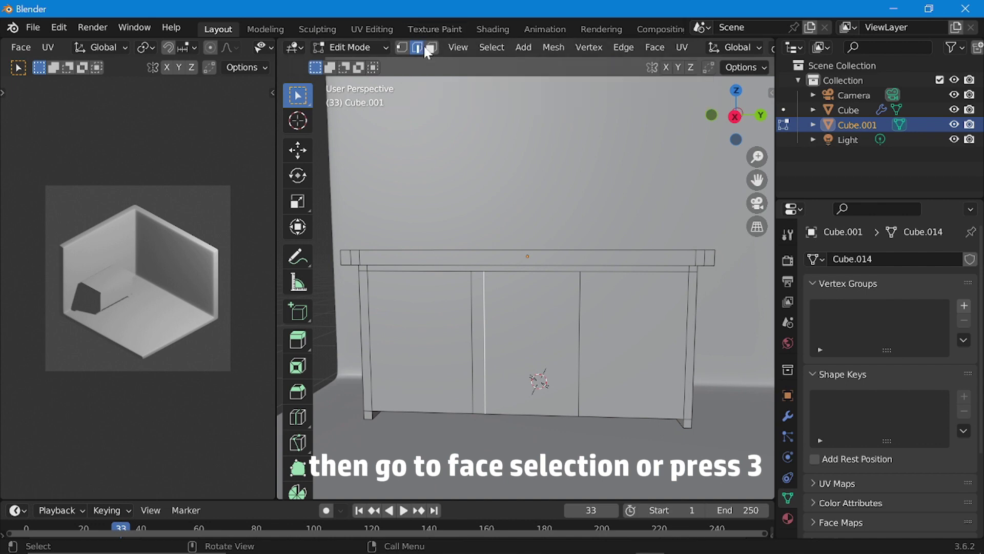
click(431, 49)
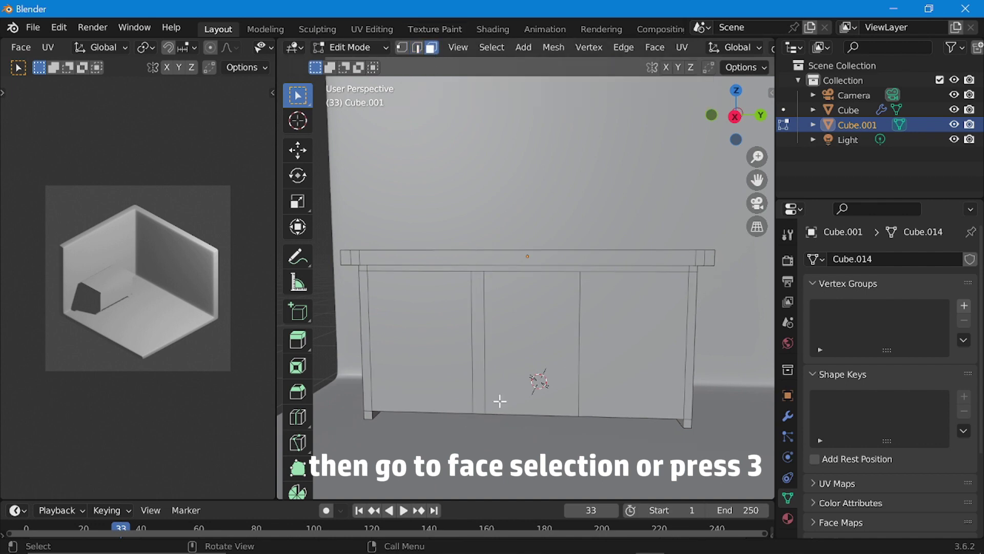
click(566, 367)
shift+click(444, 351)
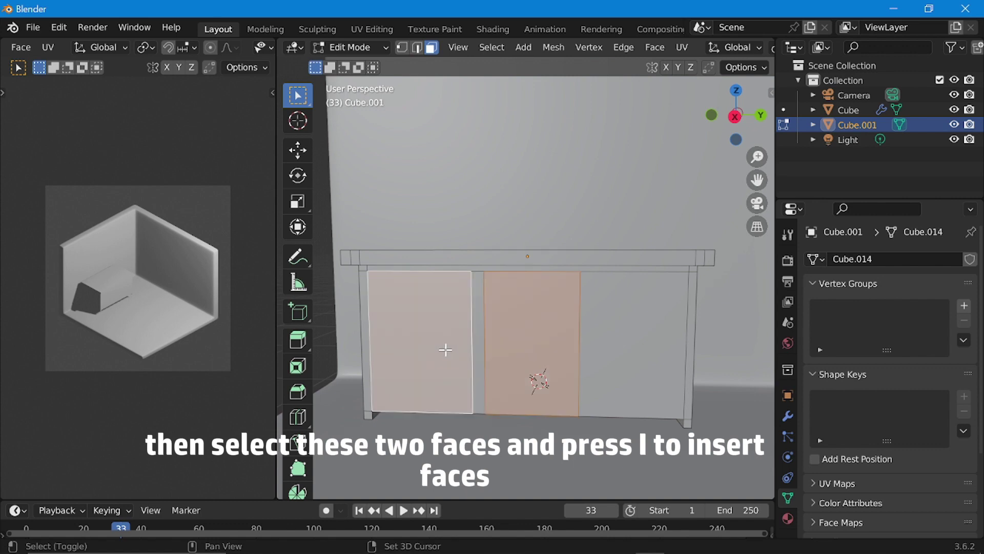
scroll(576, 354, up, 1)
key(i)
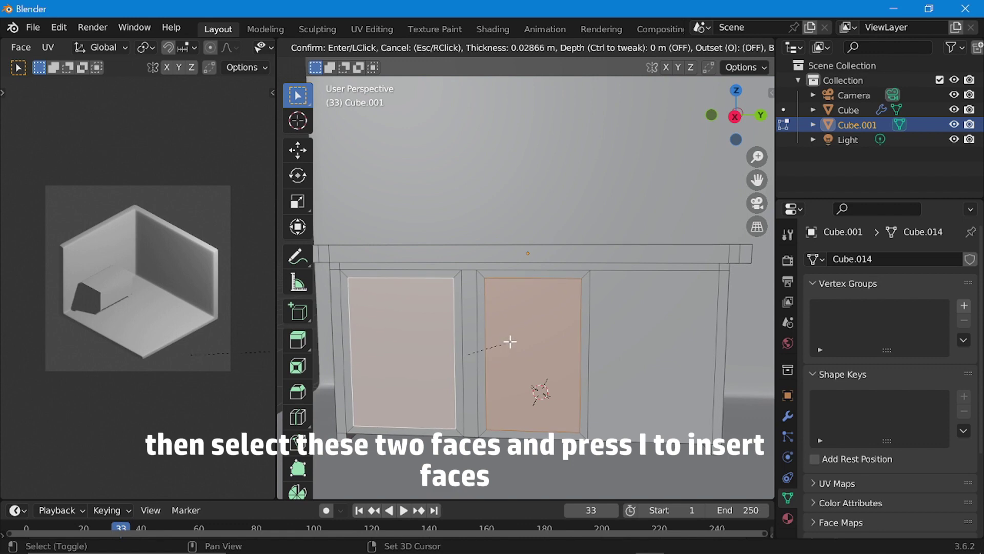
click(510, 342)
Extrude the two inset door faces inward along the X axis to recess them slightly
middle_drag(510, 342, 409, 370)
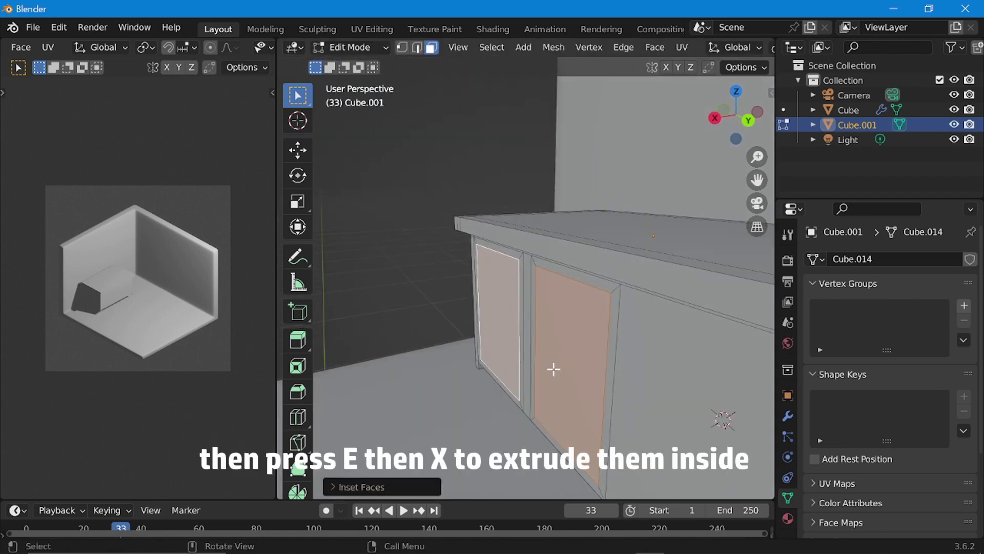
key(e)
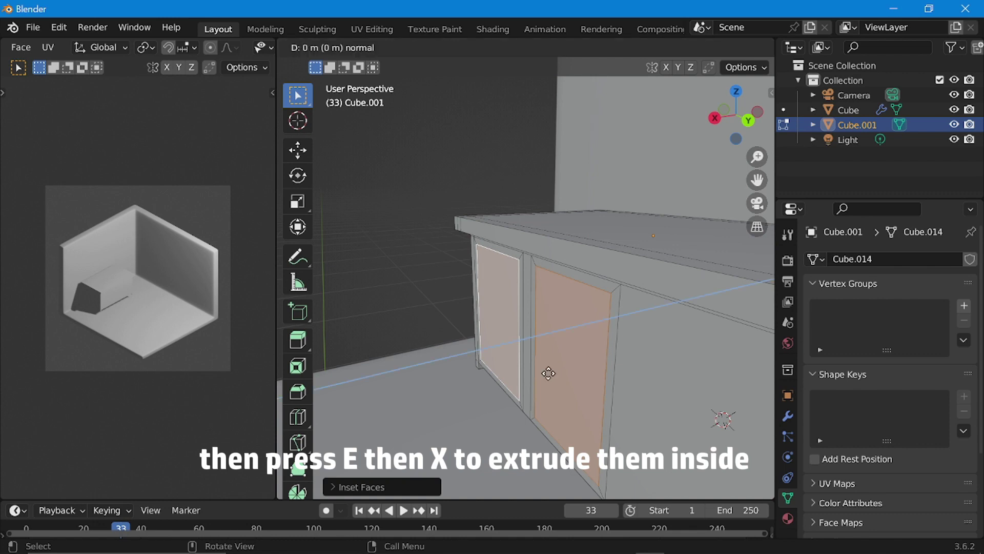
key(x)
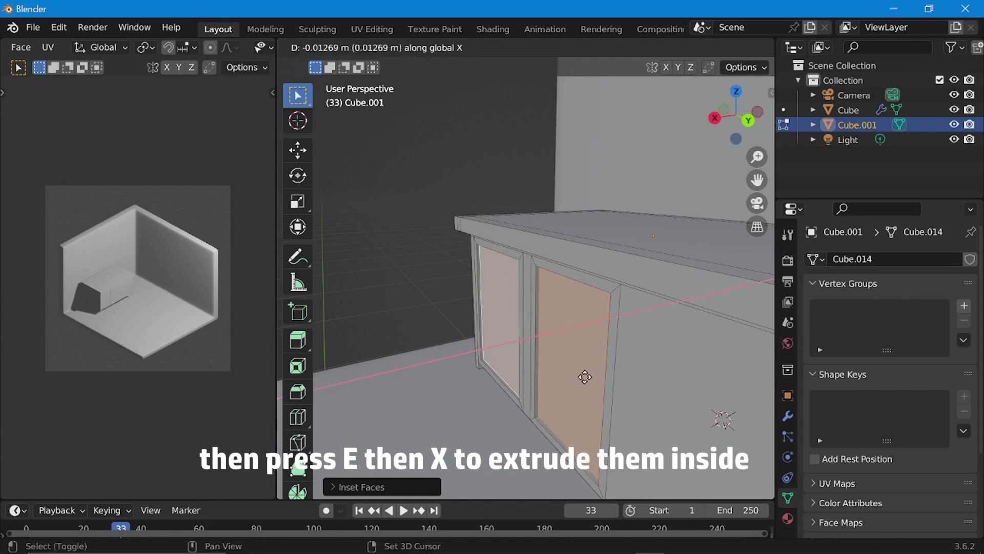
click(610, 358)
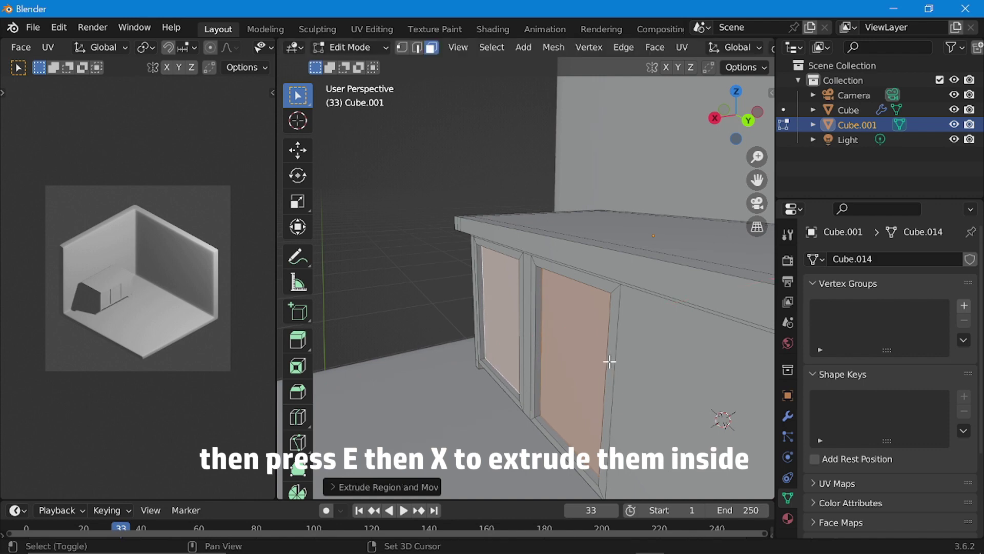
Inset the two recessed door faces again and extrude them outward along X to form raised panels
middle_drag(611, 359, 690, 347)
key(i)
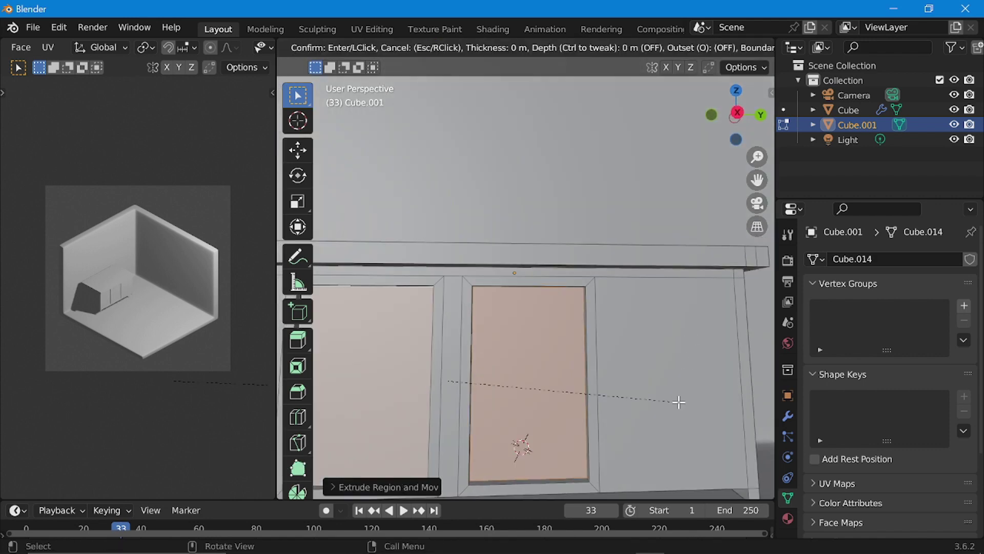
click(607, 398)
middle_drag(609, 402, 507, 442)
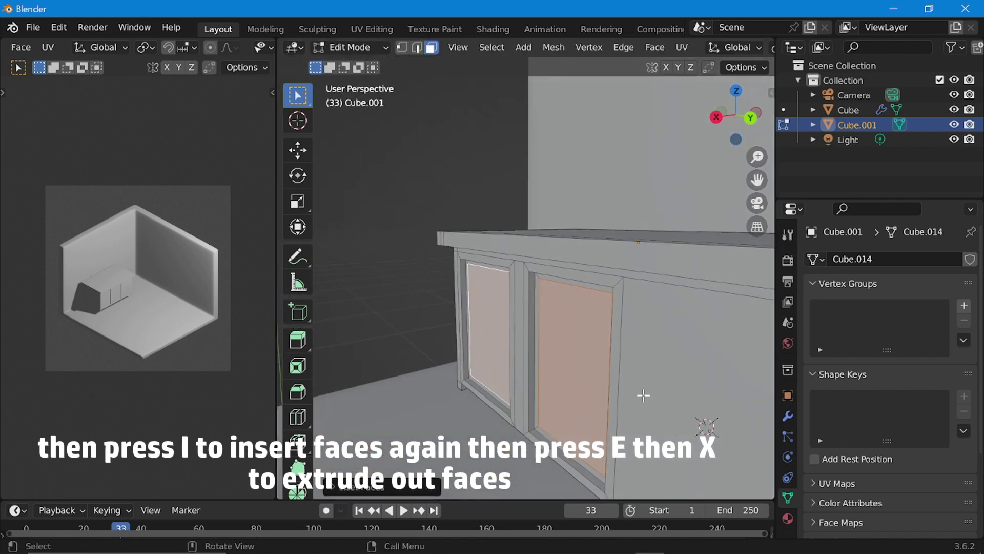
key(e)
key(x)
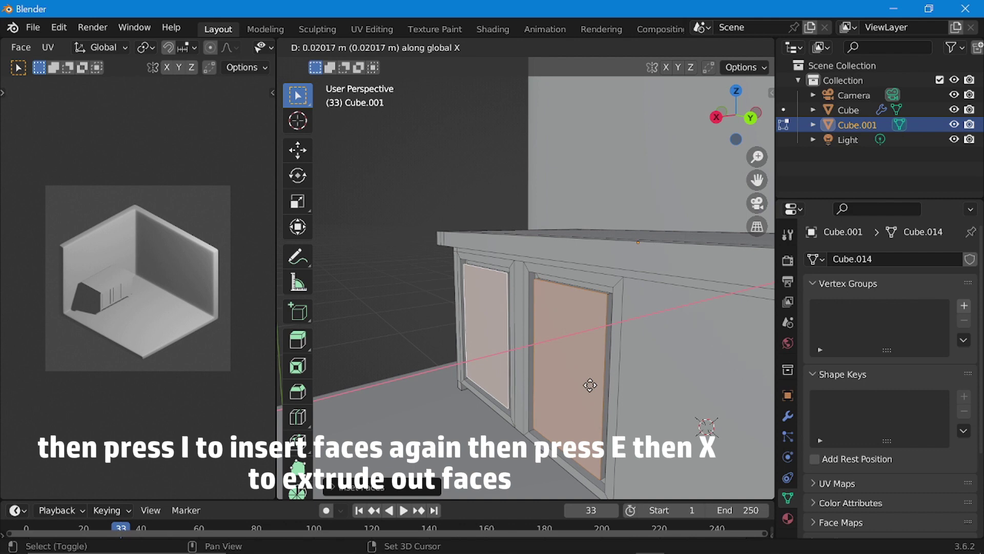
click(571, 384)
middle_drag(572, 384, 631, 374)
click(338, 337)
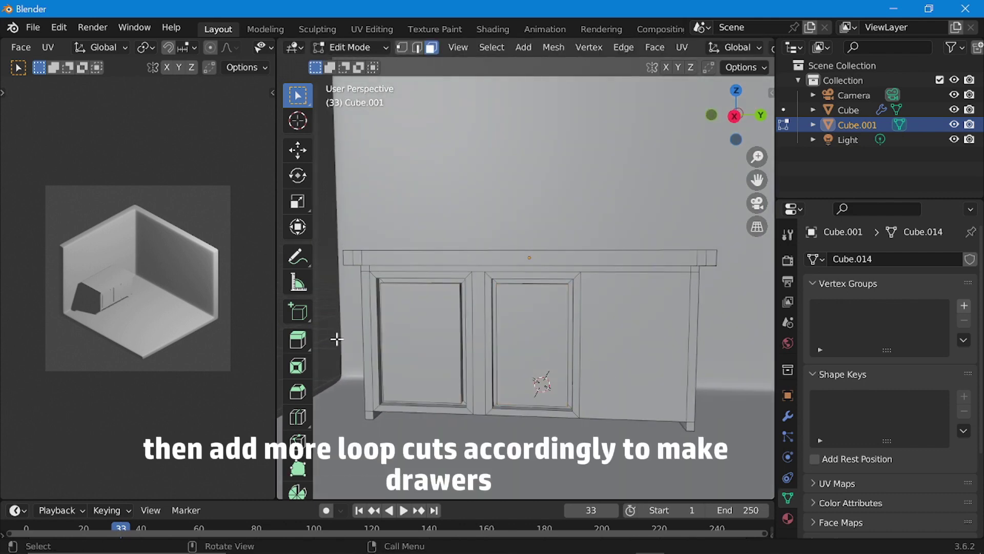
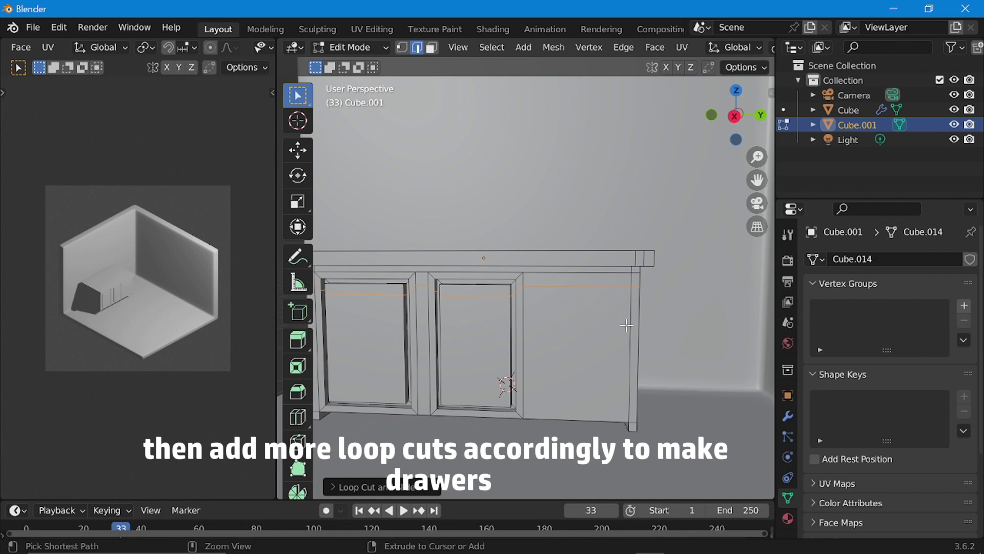
Add horizontal loop cuts across the block to mark out two drawer fronts with a thin divider between them in the right section
drag(626, 325, 649, 300)
drag(621, 372, 628, 337)
drag(620, 389, 634, 384)
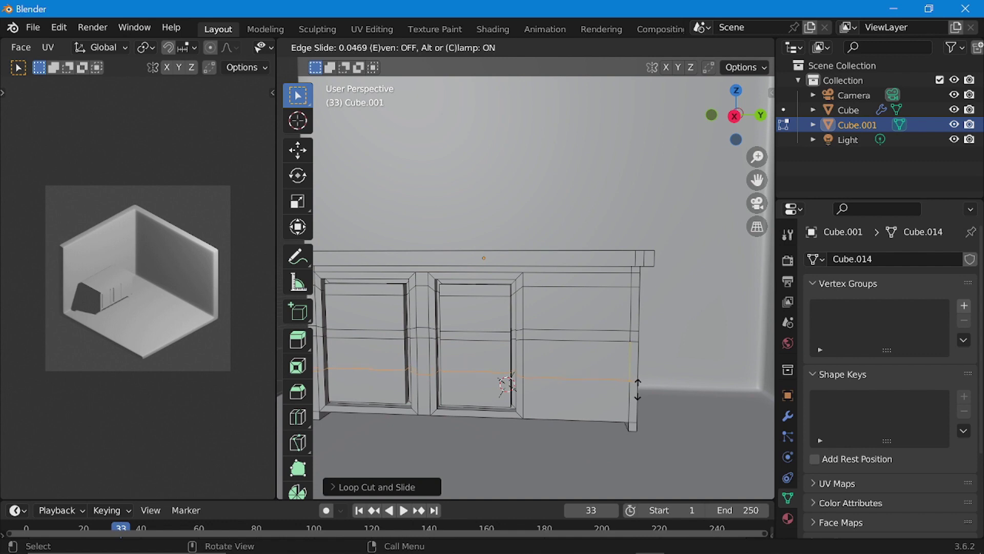
drag(637, 388, 638, 389)
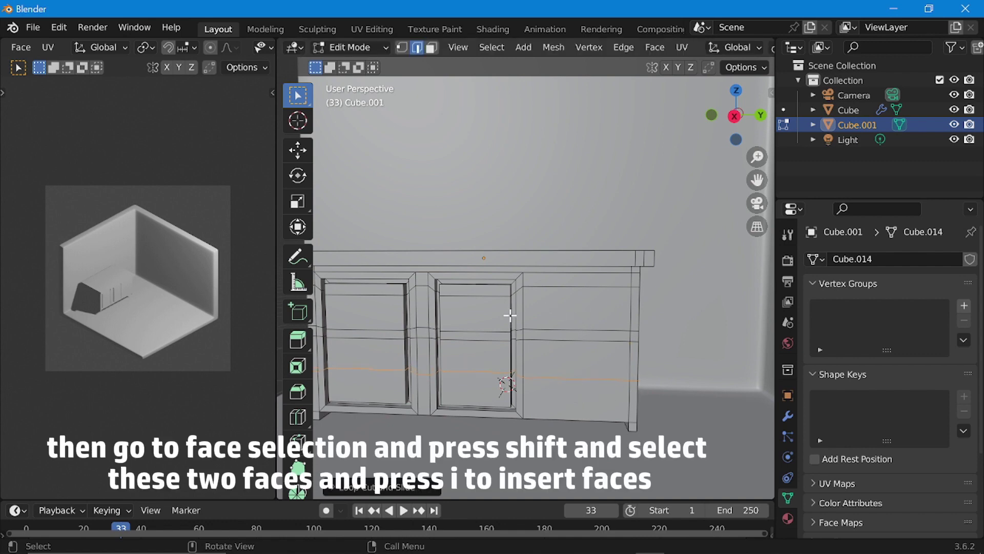
Inset the two drawer front faces in the right section by about 0.02 m
click(432, 47)
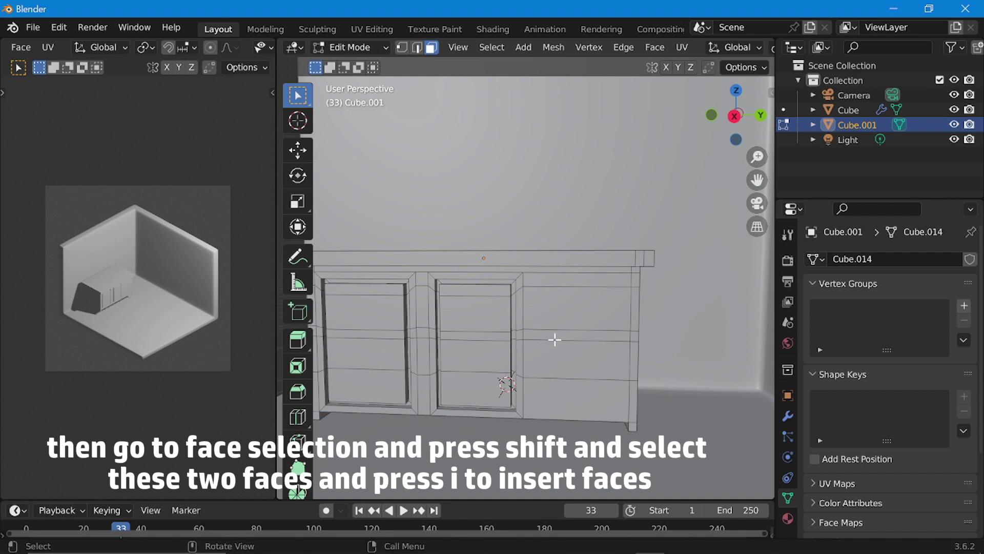
click(581, 317)
shift+click(585, 370)
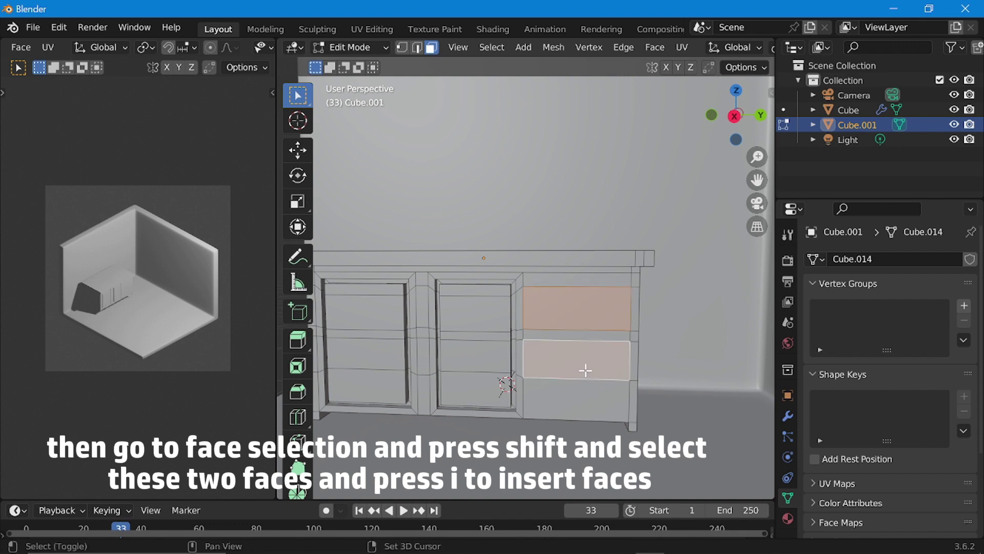
scroll(670, 381, up, 1)
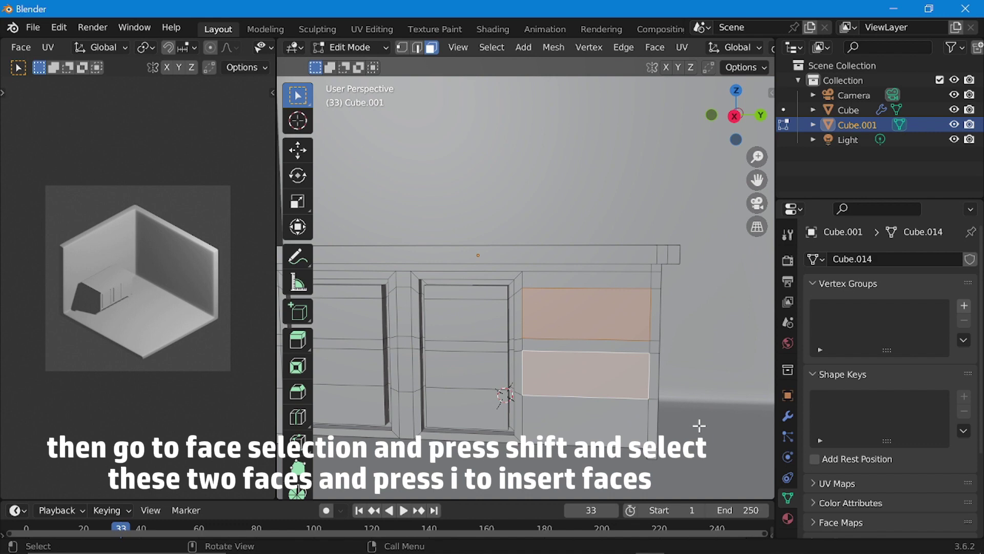
key(i)
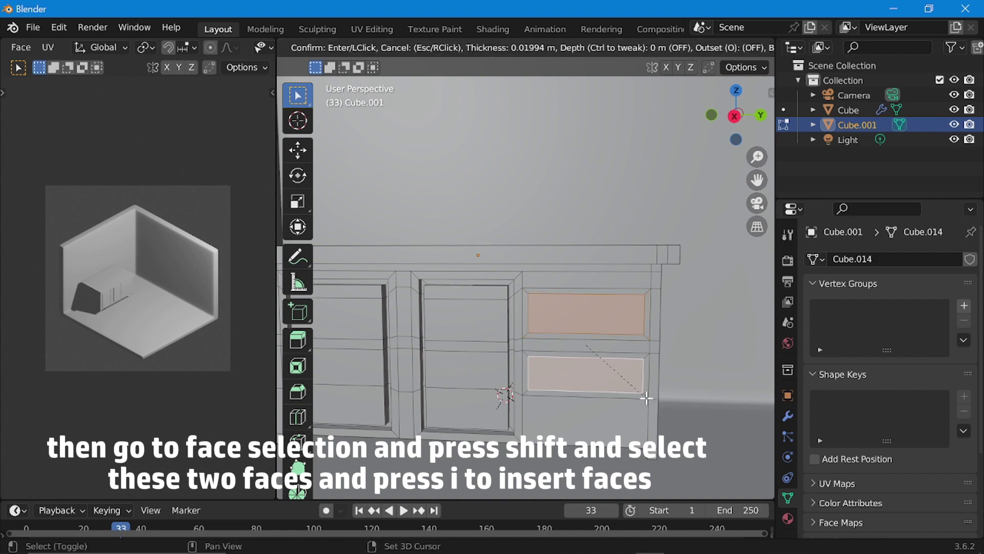
click(645, 397)
Extrude the two inset drawer faces inward along the X axis
middle_drag(645, 396, 543, 411)
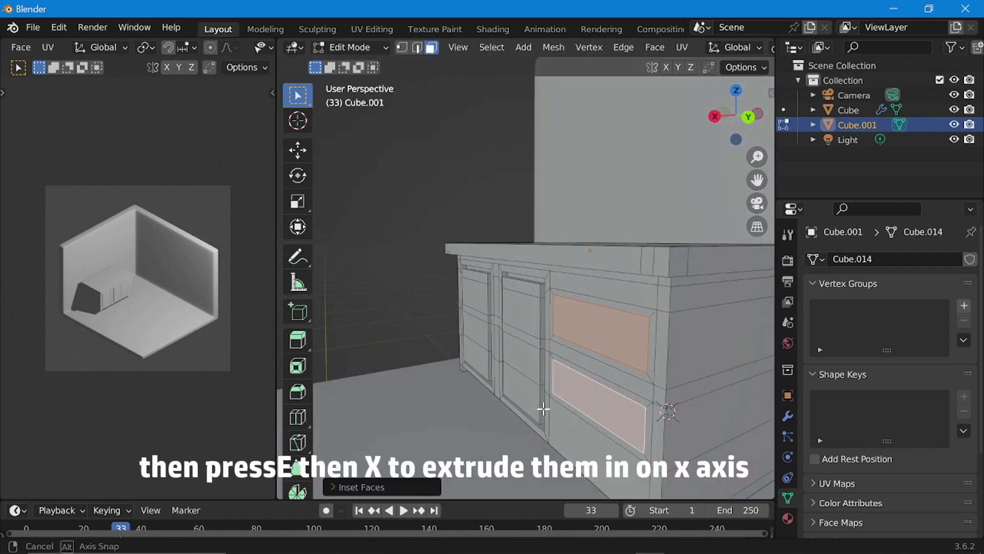
key(e)
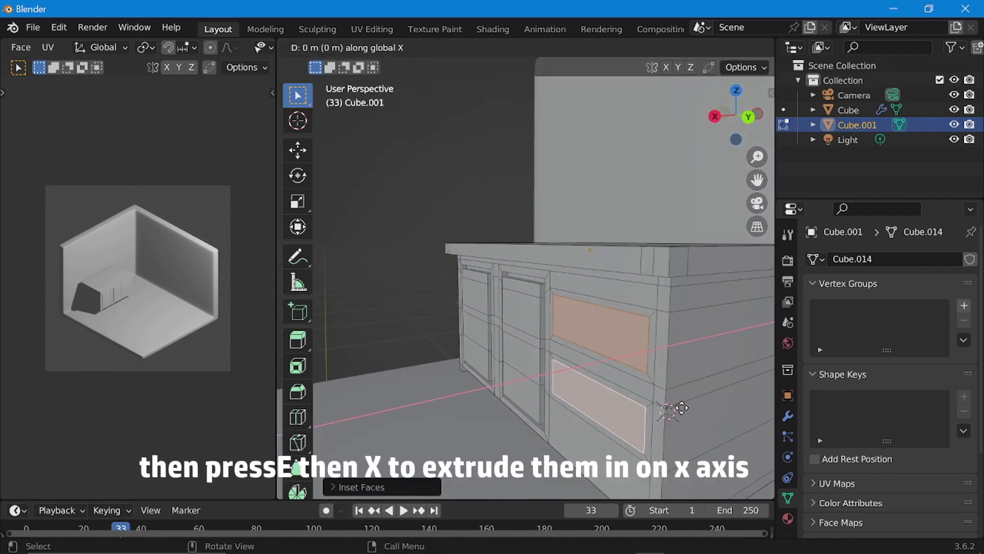
click(727, 384)
Inset the two recessed drawer faces again and extrude them outward about 0.037 m along X
middle_drag(726, 384, 735, 408)
key(i)
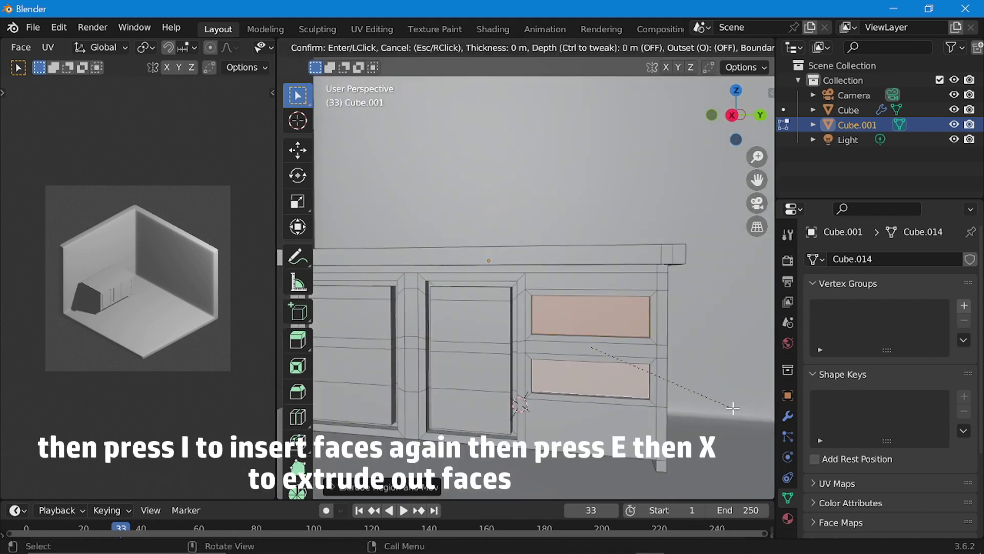
click(695, 397)
middle_drag(694, 398, 644, 414)
key(e)
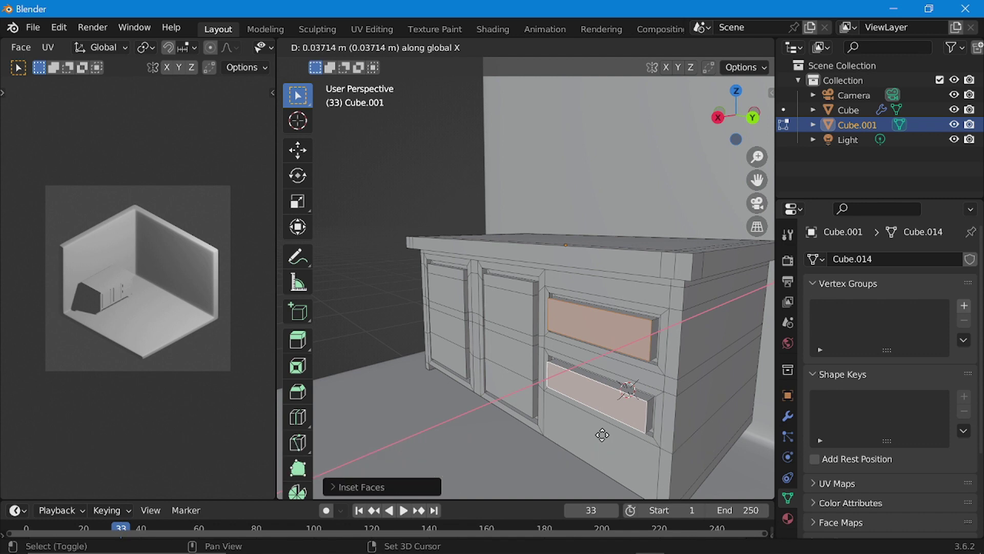
click(603, 434)
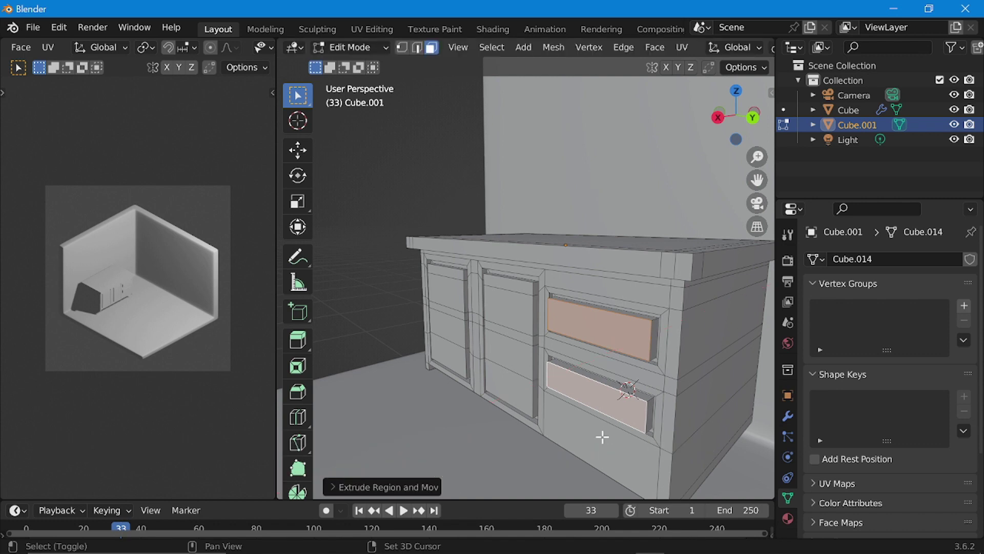
Return to Object Mode and lower the whole table along the Z axis until its feet rest on the floor
middle_drag(600, 435, 573, 319)
key(Tab)
scroll(585, 352, down, 3)
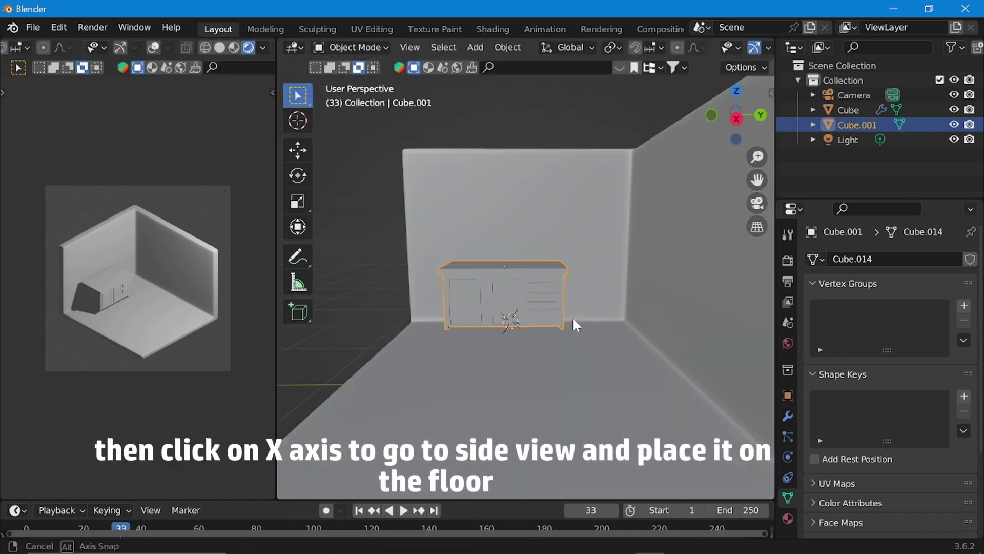
click(736, 114)
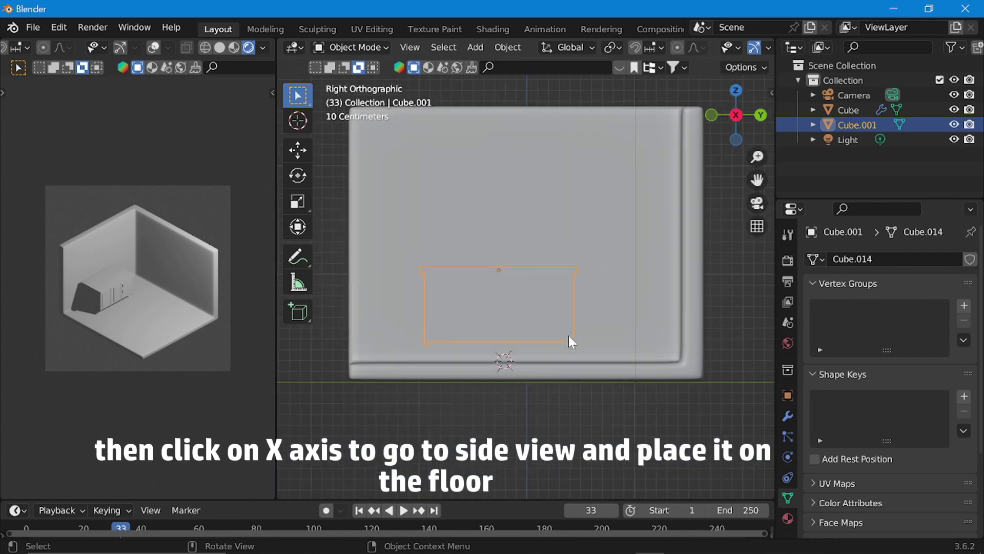
scroll(570, 339, up, 3)
key(g)
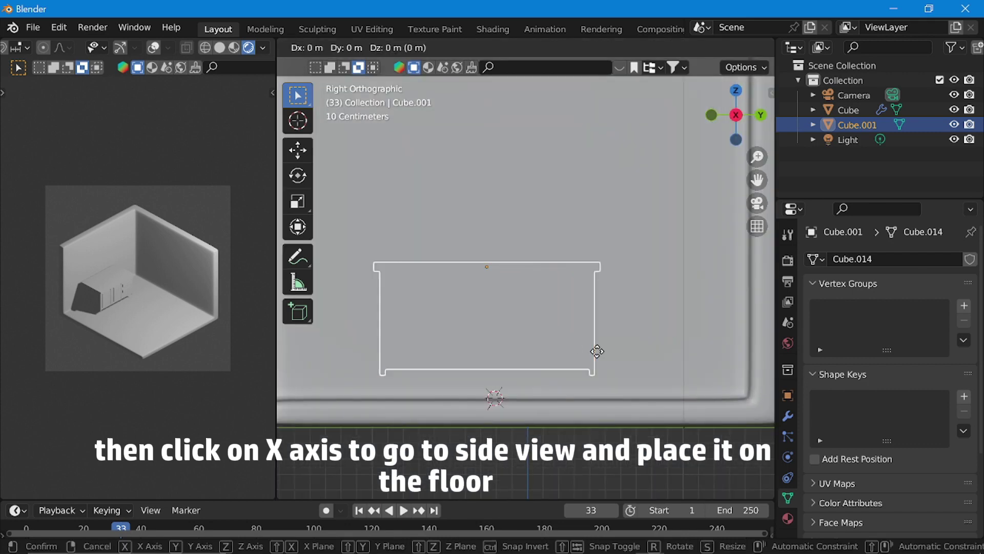
key(z)
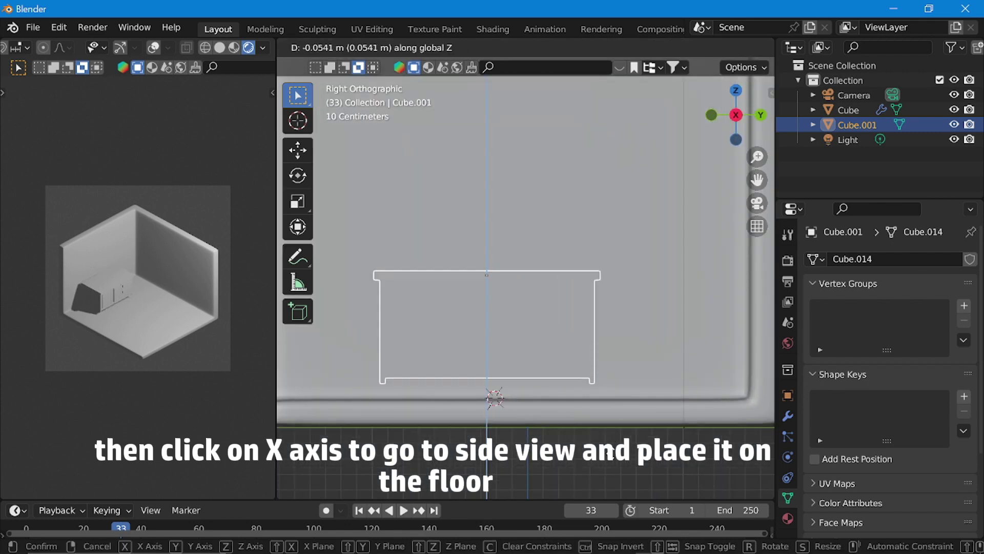
click(605, 169)
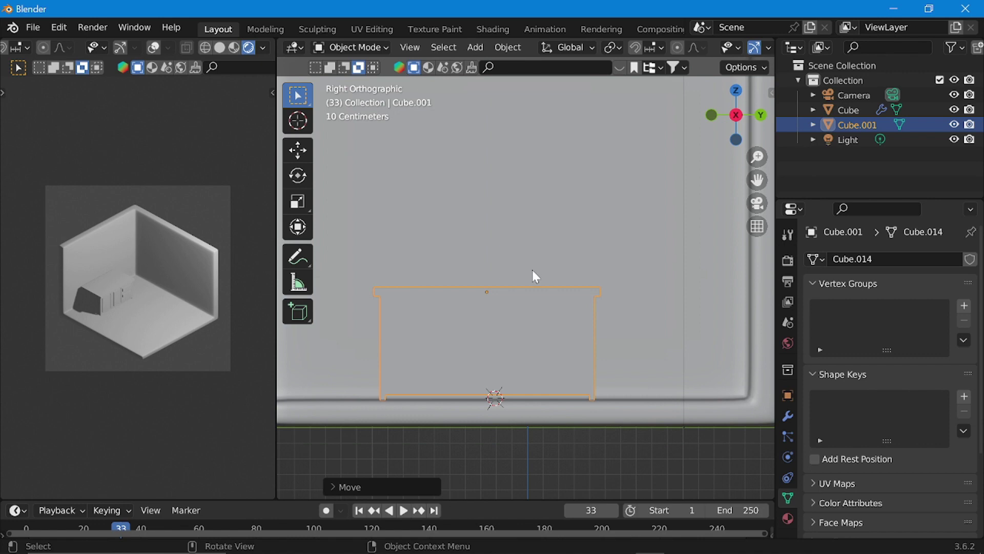
Add a cube on the table front at the inner edge of the middle door and scale it down to about 0.026
mouse_move(532, 275)
middle_down()
mouse_move(564, 367)
mouse_move(533, 337)
mouse_move(543, 276)
middle_up()
scroll(558, 320, up, 8)
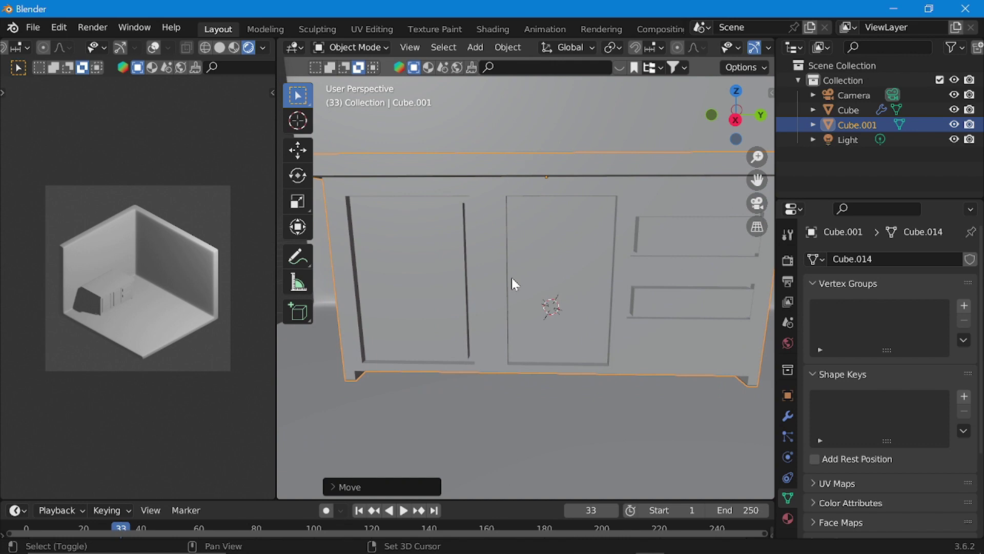
shift+right_click(512, 278)
key(shift+a)
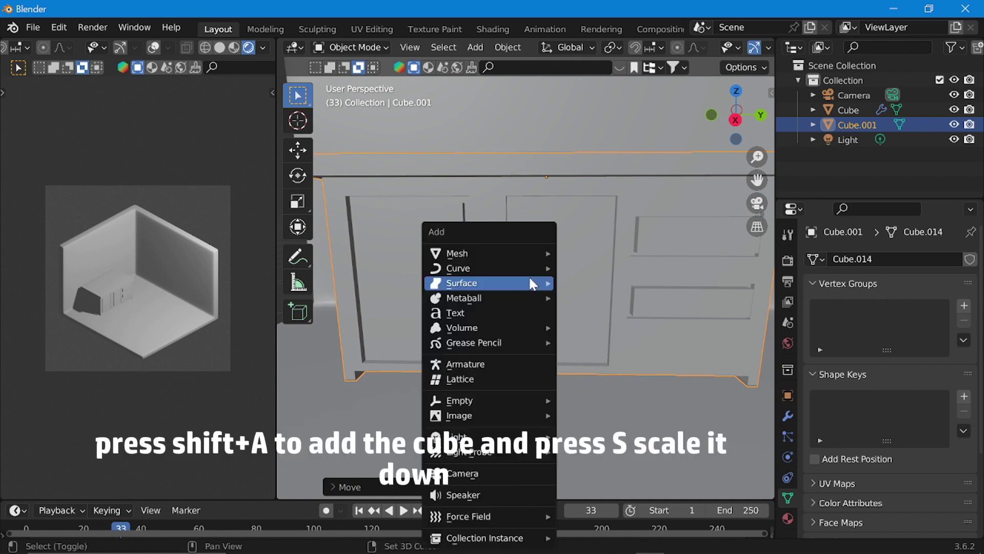
mouse_move(540, 252)
click(587, 267)
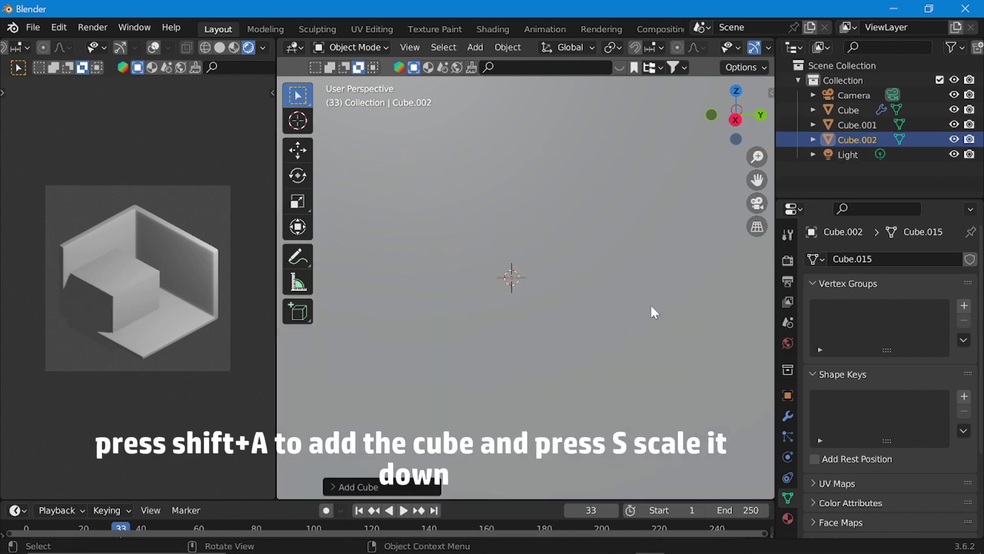
key(s)
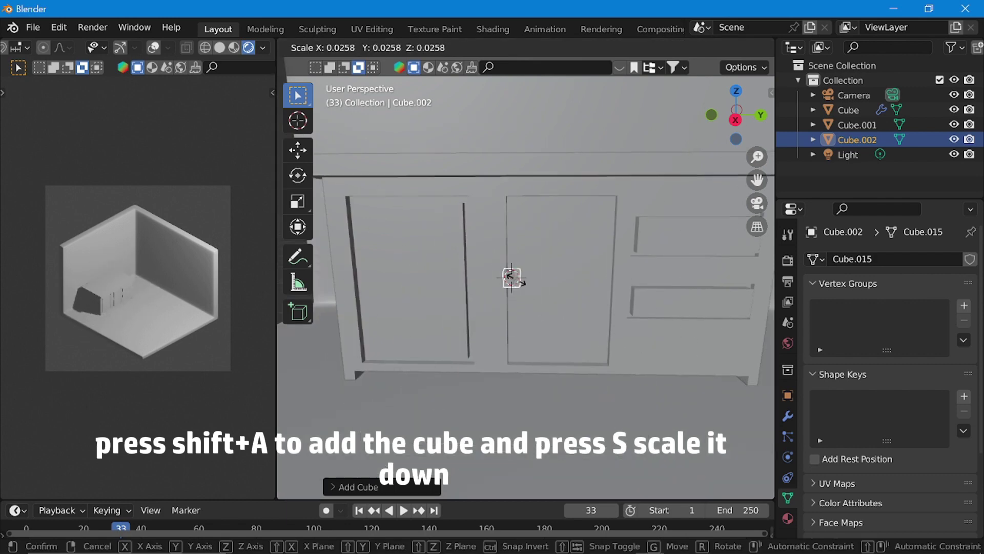
click(516, 278)
scroll(522, 281, up, 5)
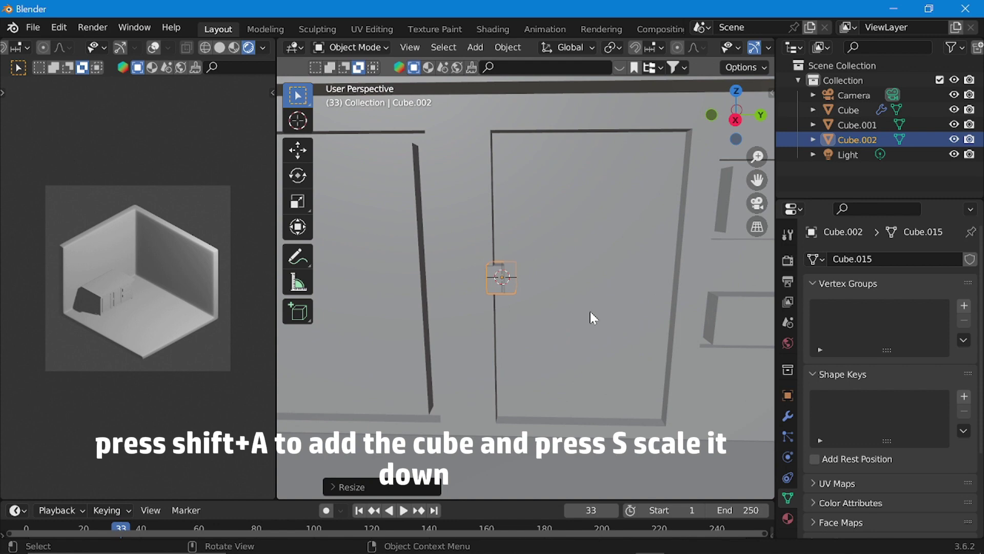
Move the small cube outward along the X axis so it stands clear of the door face
middle_drag(590, 315, 492, 338)
key(g)
key(y)
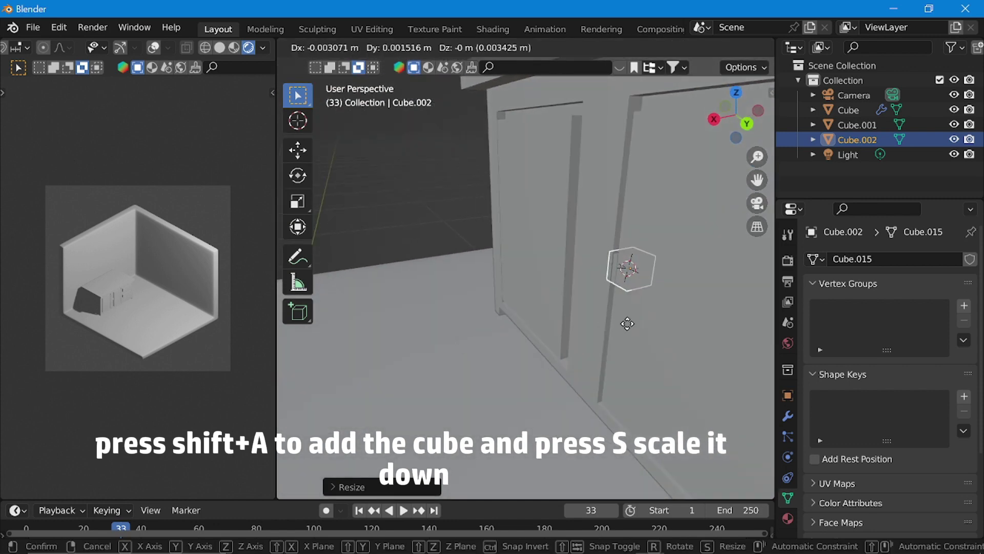
key(x)
click(595, 344)
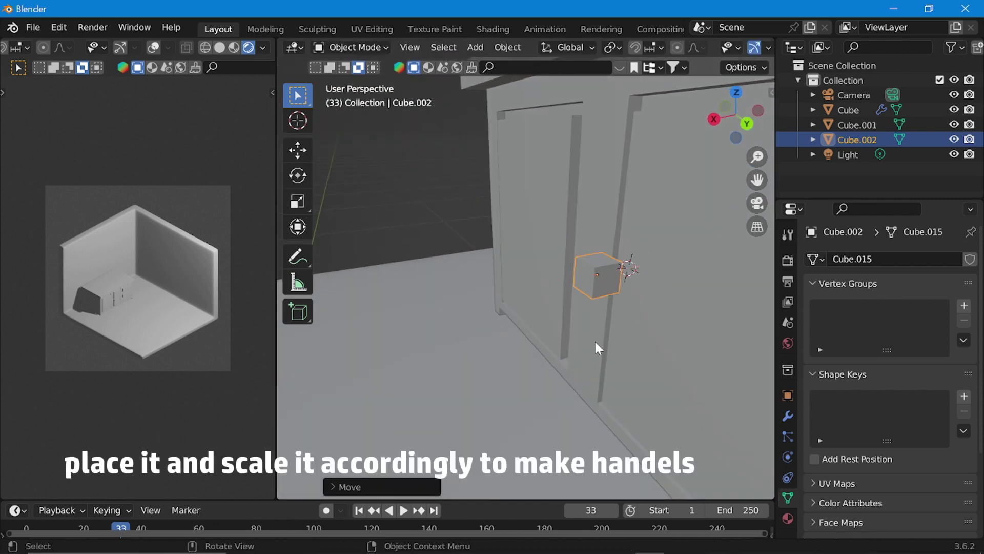
Narrow the small cube along the Y axis and thin it to roughly a third along the X axis
key(KP_3)
scroll(604, 293, up, 3)
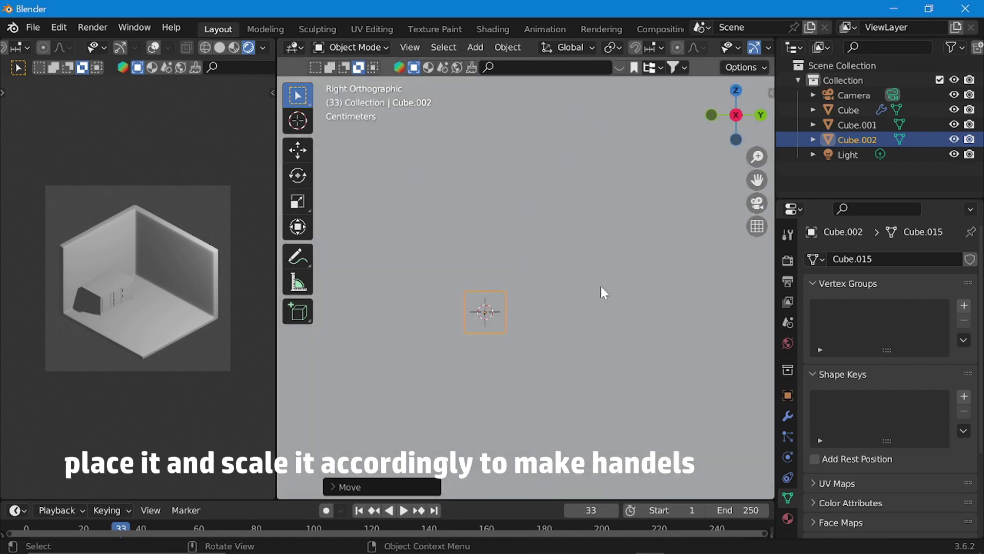
middle_drag(533, 322, 559, 307)
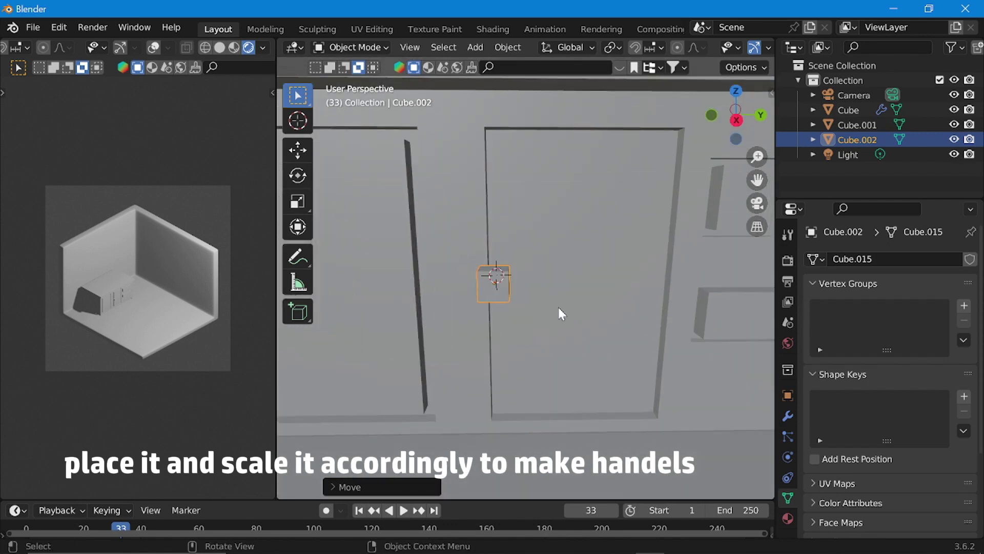
key(s)
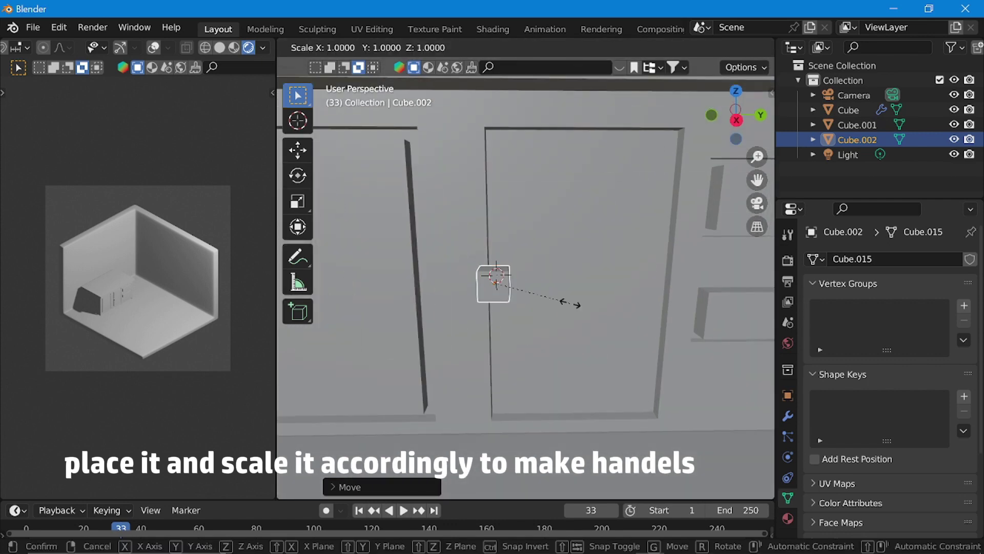
key(x)
key(y)
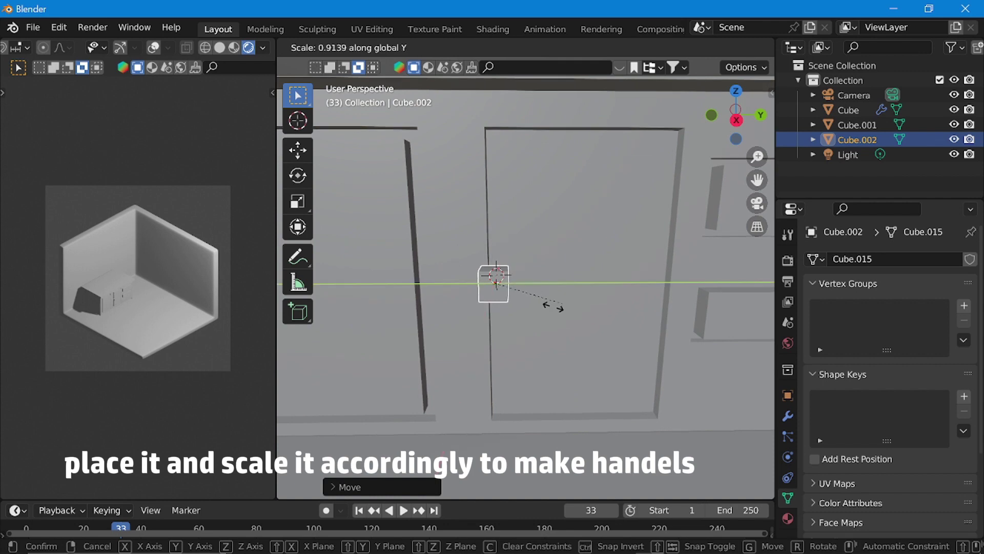
click(513, 299)
middle_drag(513, 298, 401, 300)
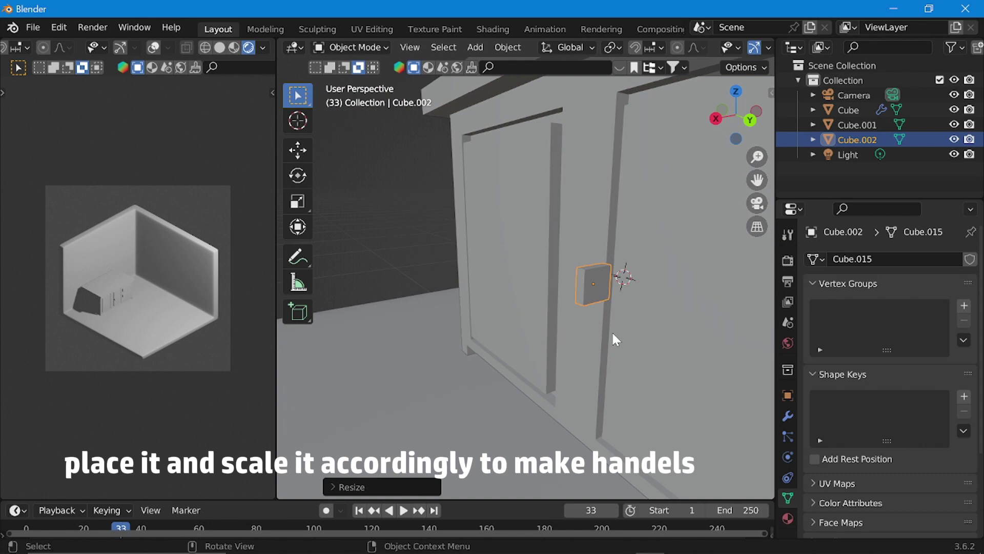
key(s)
key(x)
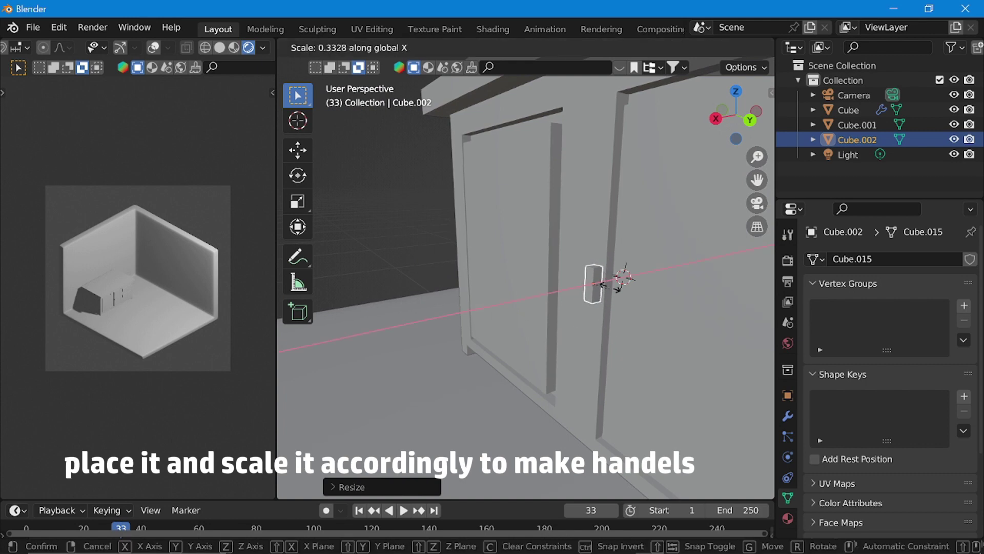
click(603, 285)
Slim the handle block further along the Y axis and again along the X axis
middle_drag(604, 303, 682, 279)
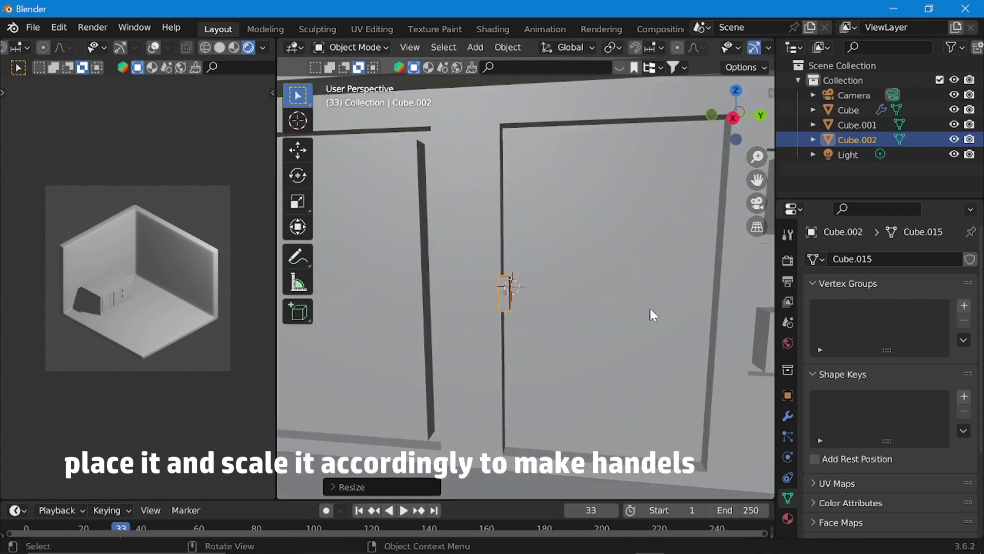
key(s)
key(y)
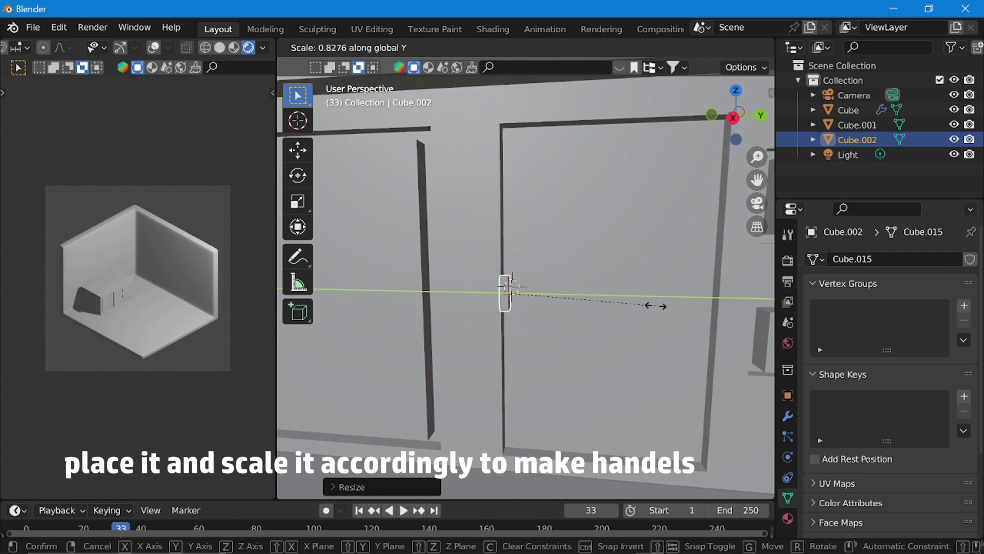
click(634, 306)
middle_drag(631, 303, 498, 327)
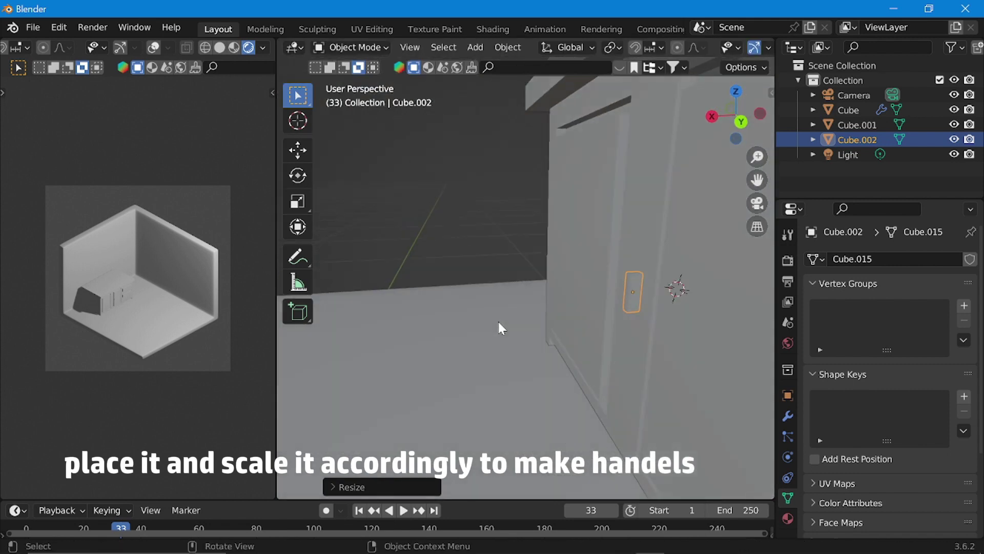
key(s)
key(x)
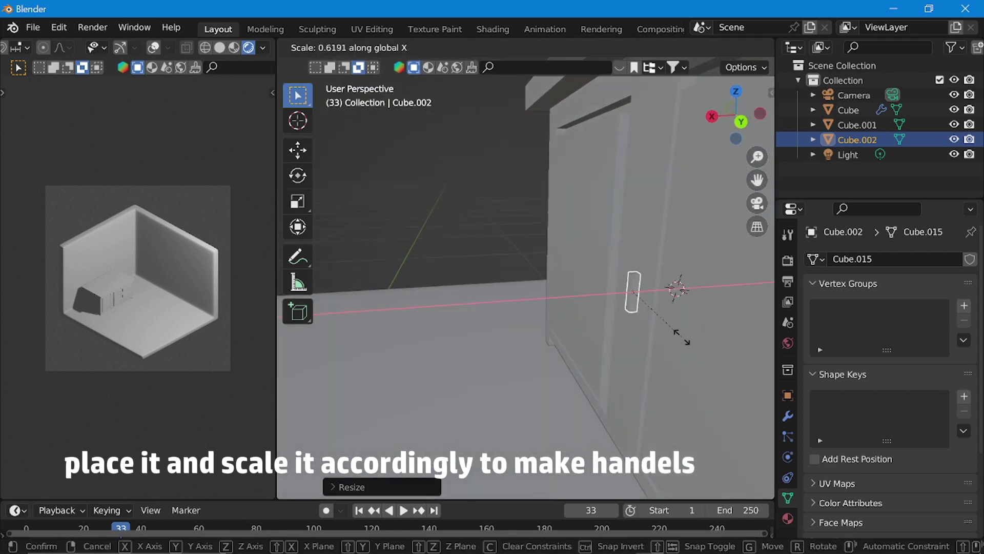
click(687, 338)
Lengthen the handle block slightly along the Z axis and nudge it along the Y axis at the middle door's edge
middle_drag(564, 347, 706, 313)
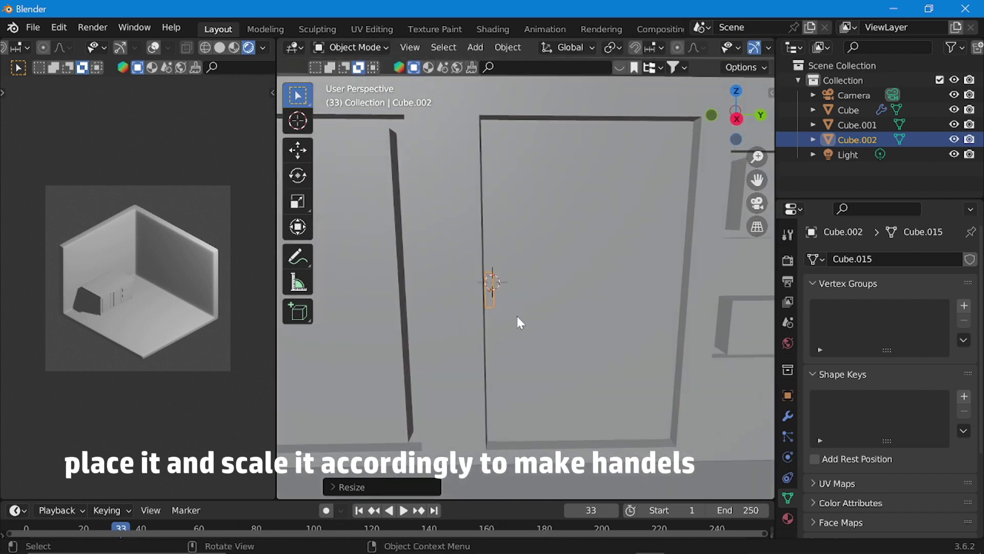
key(s)
key(z)
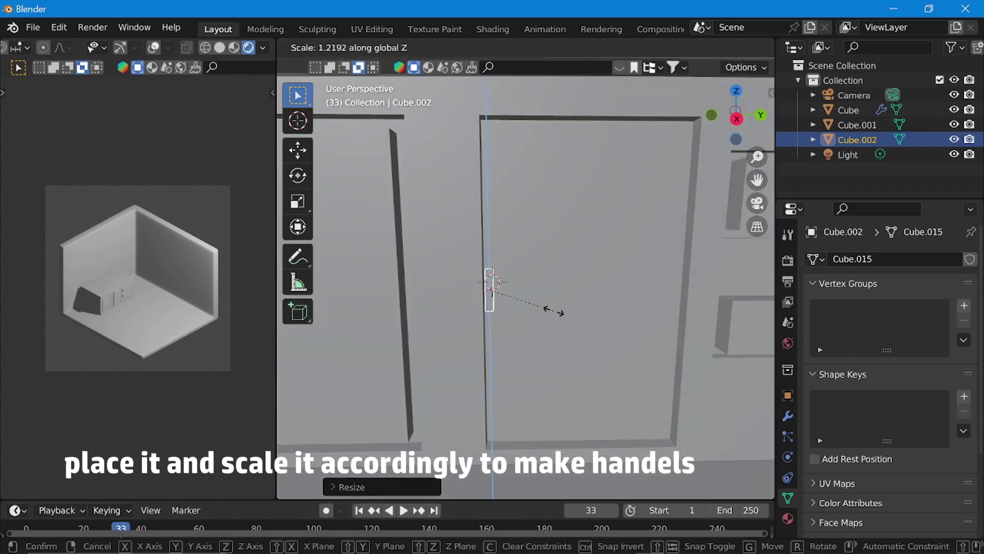
click(554, 311)
key(g)
key(y)
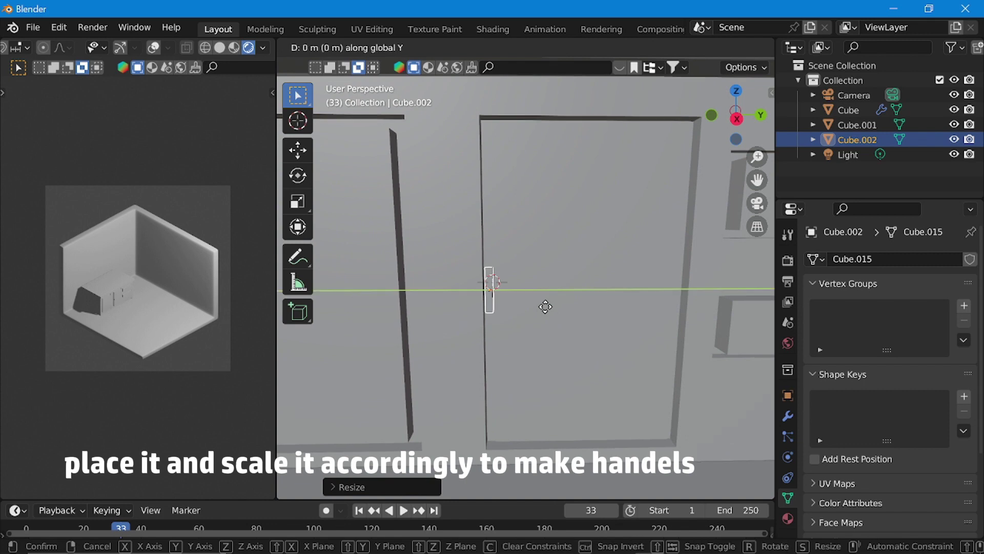
click(558, 310)
In the front view, move the handle back along the X axis until it sits against the door face
middle_drag(556, 308, 417, 336)
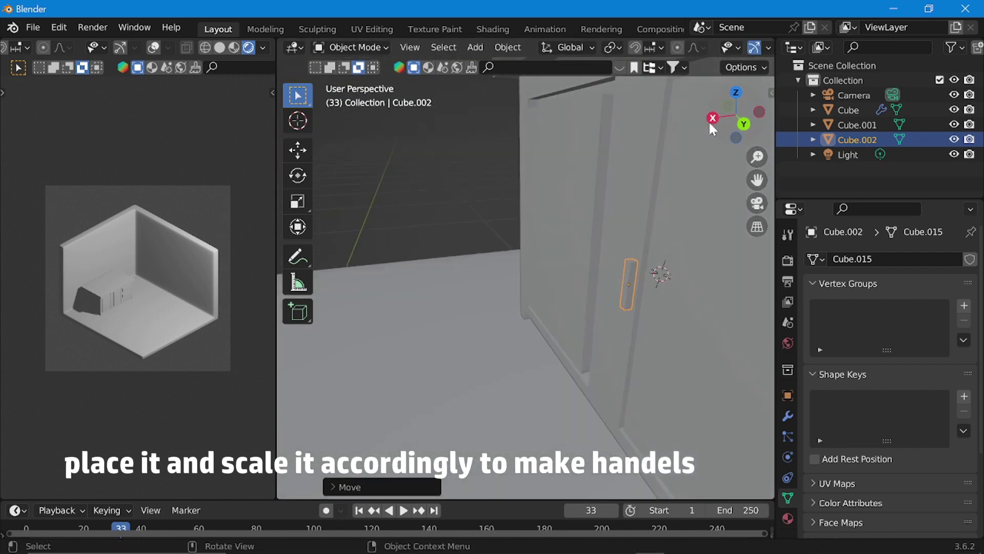
key(KP_1)
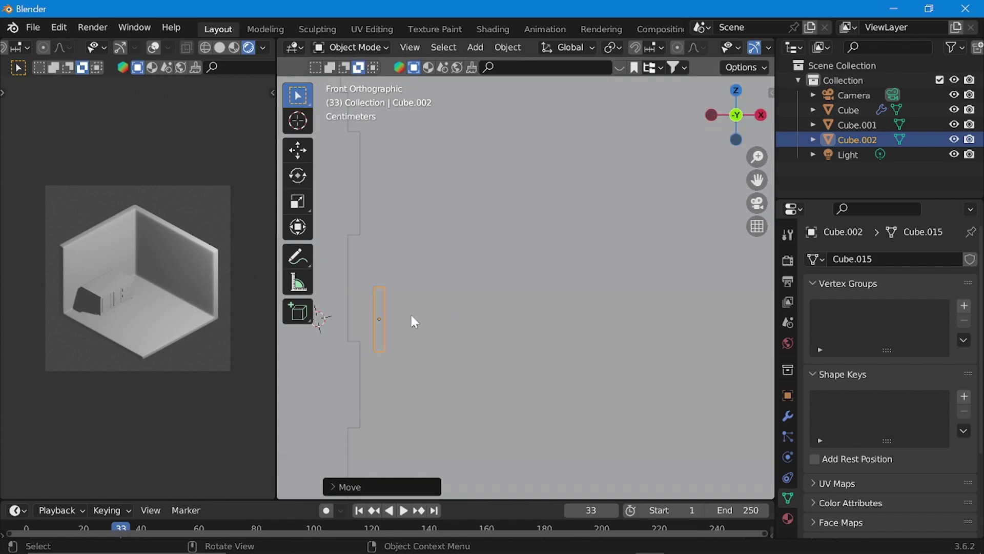
key(g)
key(x)
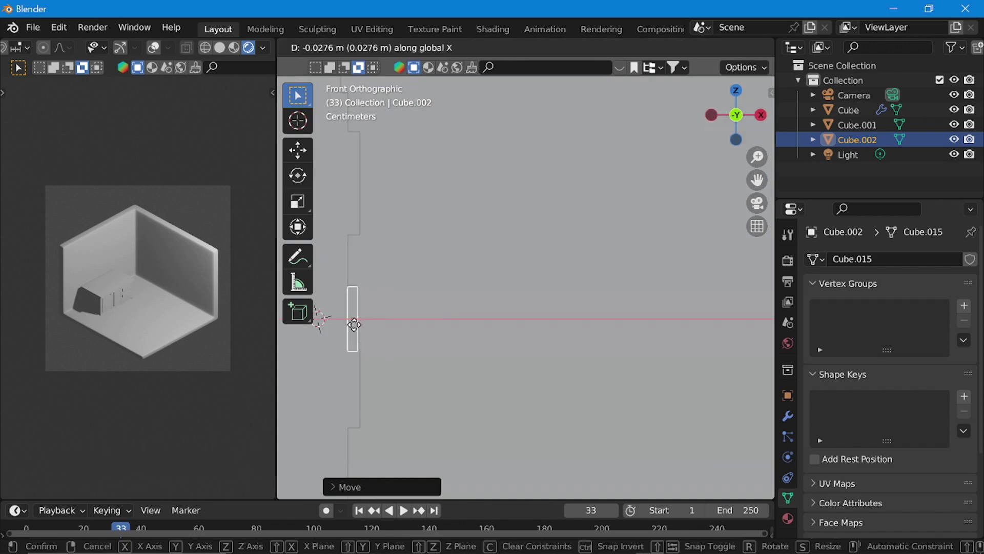
click(347, 330)
Shift the handle about 0.013 m along the Y axis, further inside the edge of the middle door
middle_drag(347, 330, 436, 343)
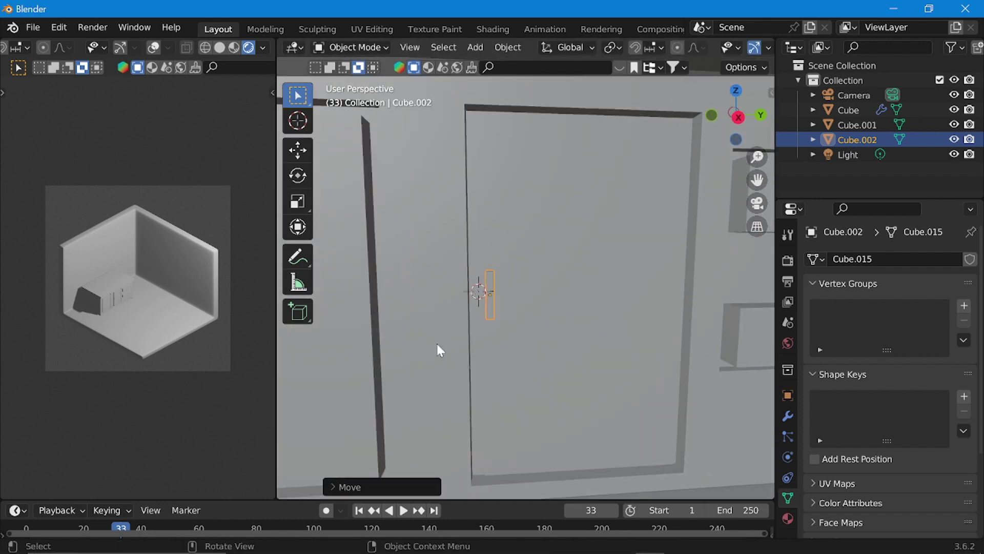
shift+right_click(430, 348)
scroll(500, 300, down, 2)
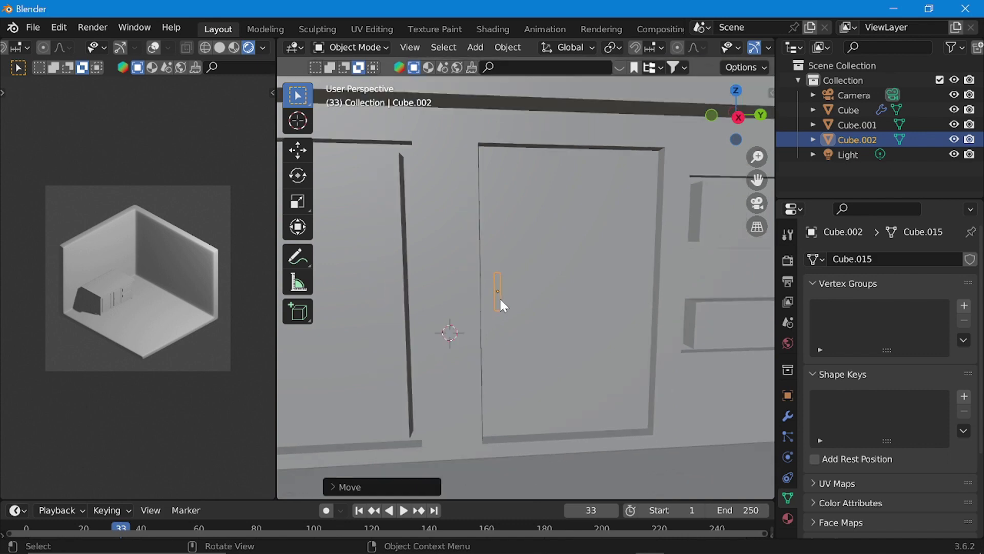
key(g)
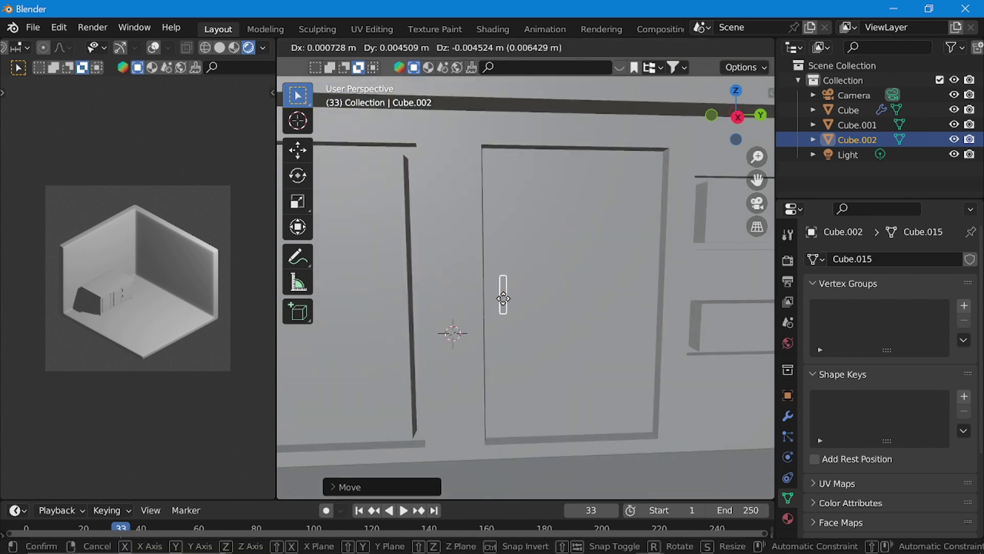
key(y)
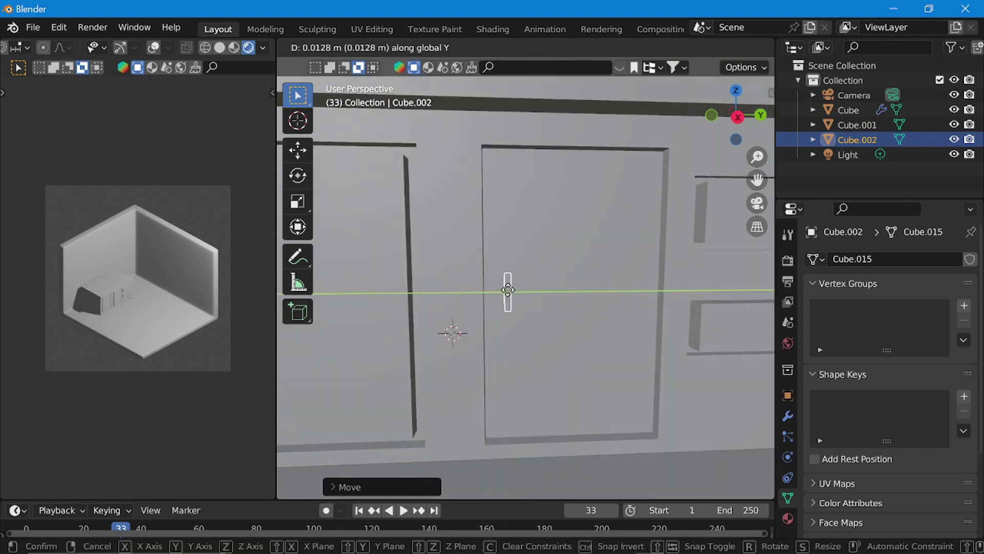
click(508, 290)
shift+middle_drag(503, 290, 547, 290)
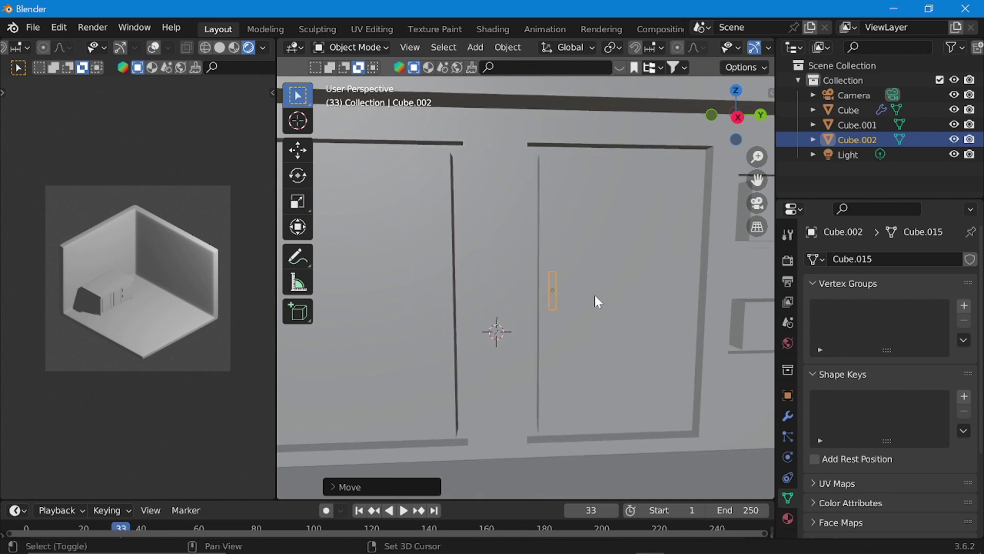
Duplicate the handle along the Y axis onto the left door, and place another copy along Y over the drawers
key(shift+d)
key(y)
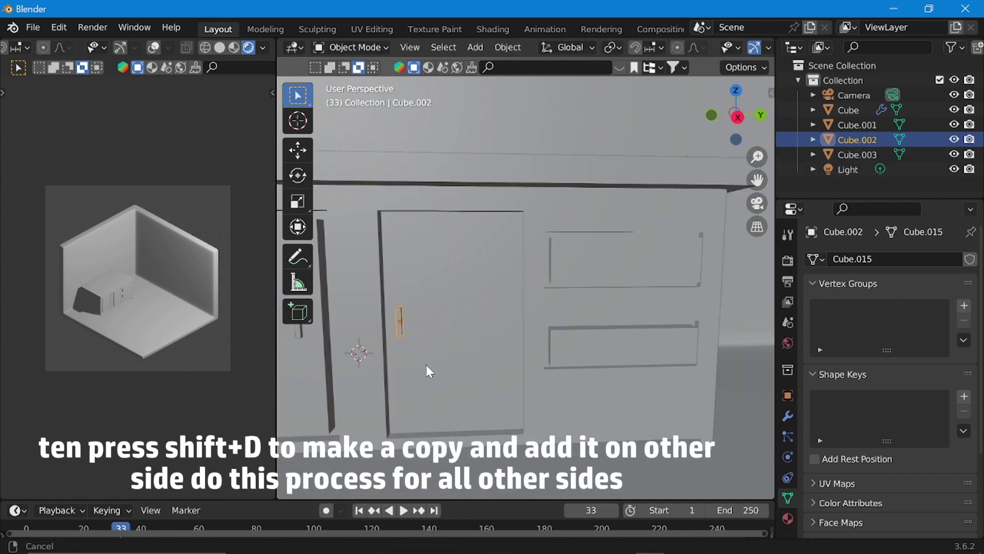
key(shift+d)
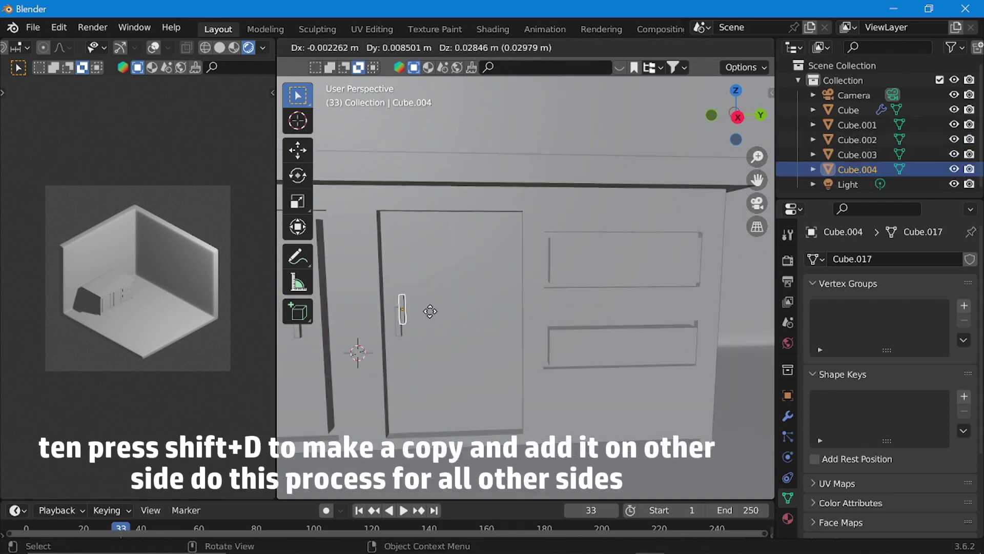
key(y)
key(Return)
Rotate the drawer handle copy 90 degrees so it lies horizontally, and centre it on the drawer along the Y axis
text(r)
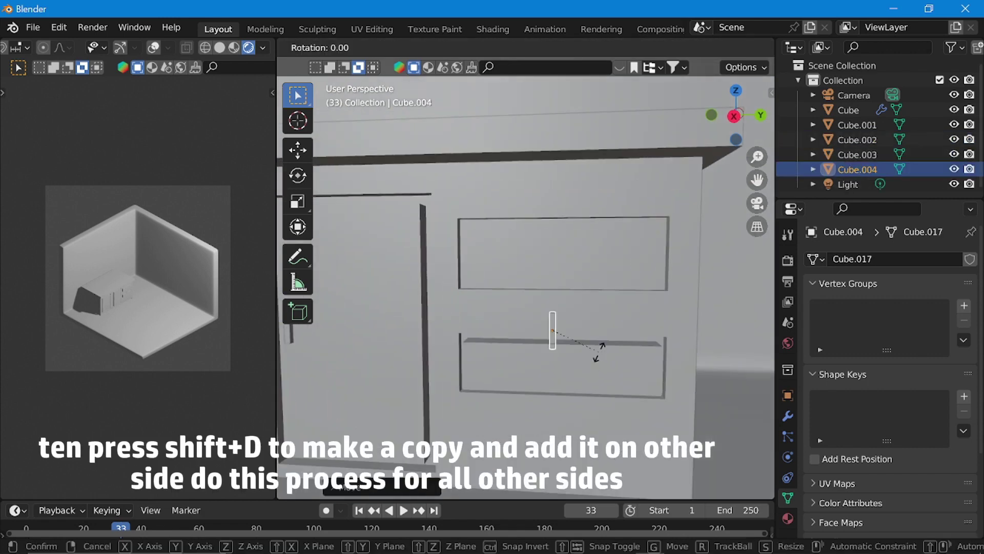
text(y90)
key(Return)
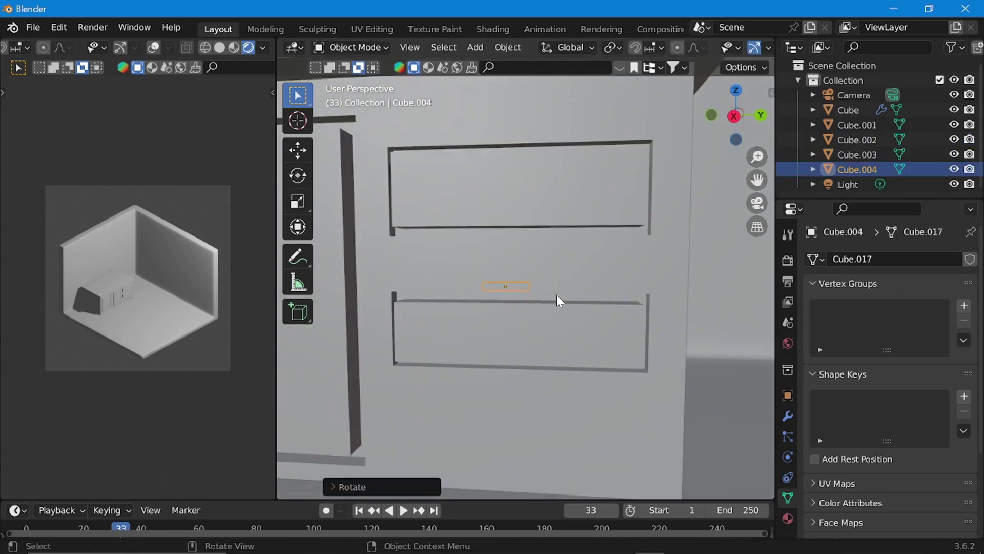
key(g)
key(y)
click(591, 305)
Duplicate the horizontal handle along the Z axis so both the upper and lower drawers have one
key(shift+d)
key(z)
click(567, 223)
middle_drag(567, 223, 623, 241)
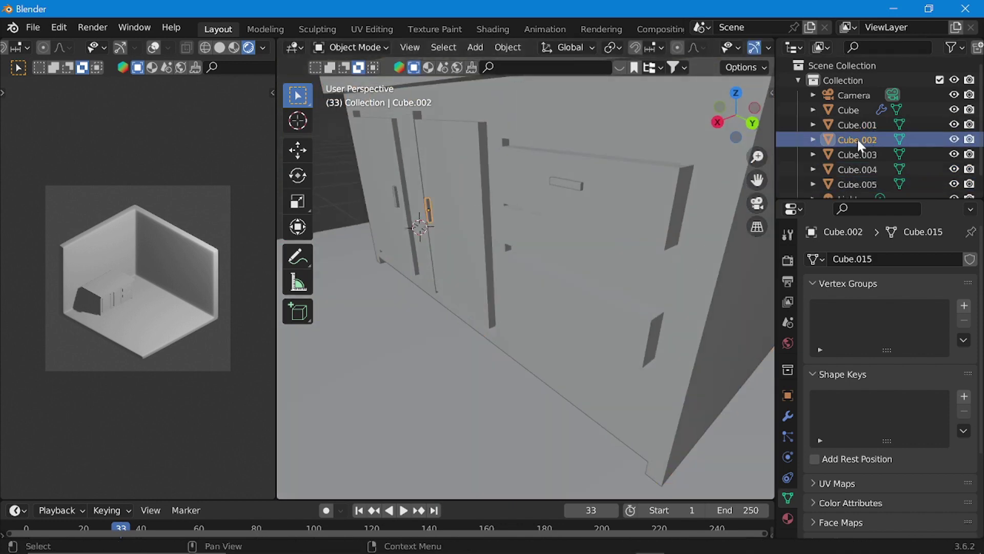
Adjust the middle door's handle along the X axis so it sits against the door face
key(g)
key(x)
key(Return)
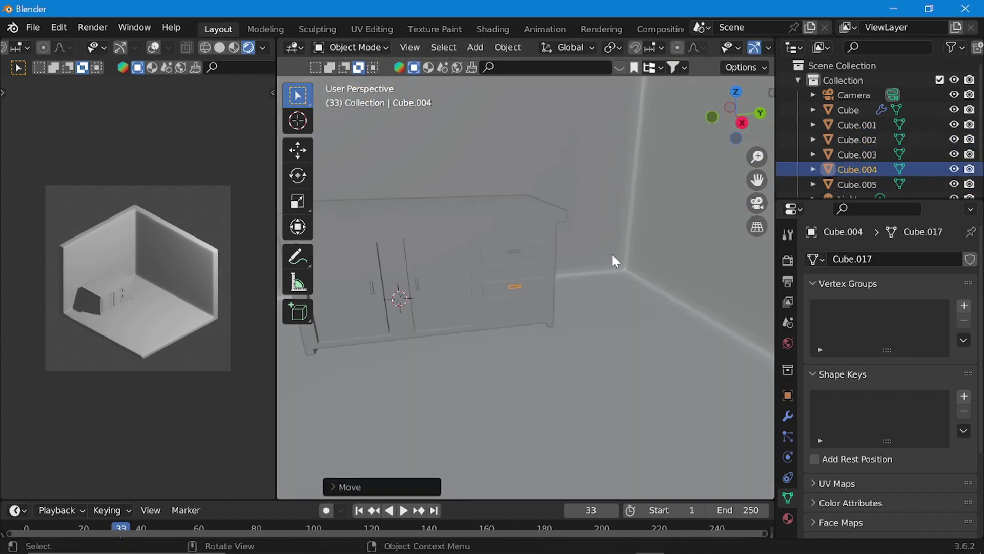
Select all four handles and the table last, and parent them to it with Object (Keep Transform)
scroll(614, 252, down, 3)
scroll(616, 254, up, 5)
shift+middle_drag(506, 281, 604, 242)
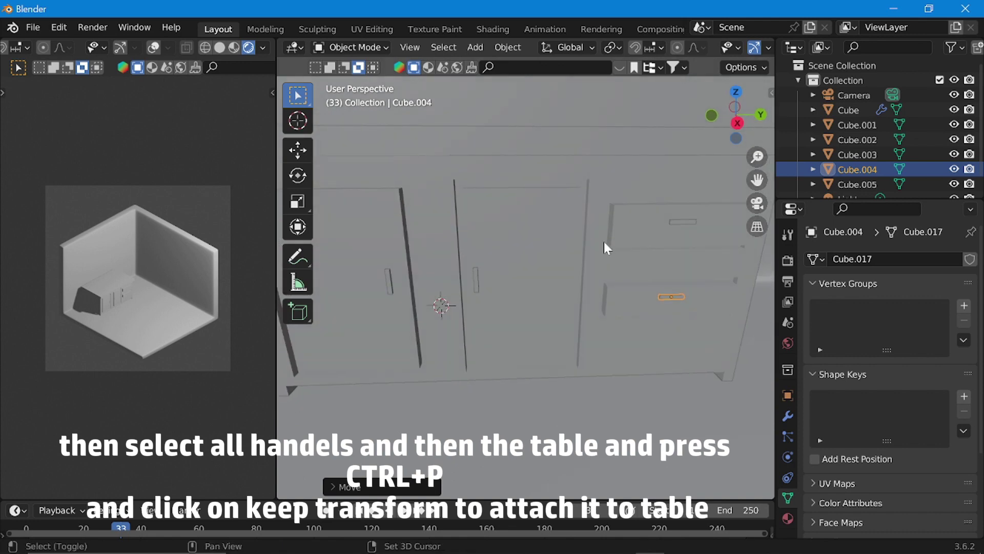
shift+click(674, 222)
shift+click(475, 283)
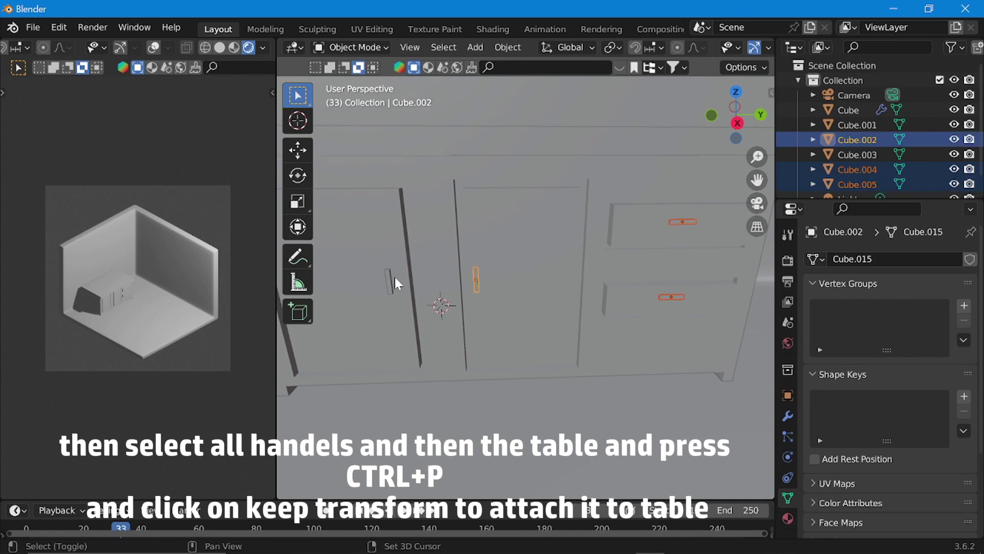
shift+click(388, 277)
shift+click(540, 214)
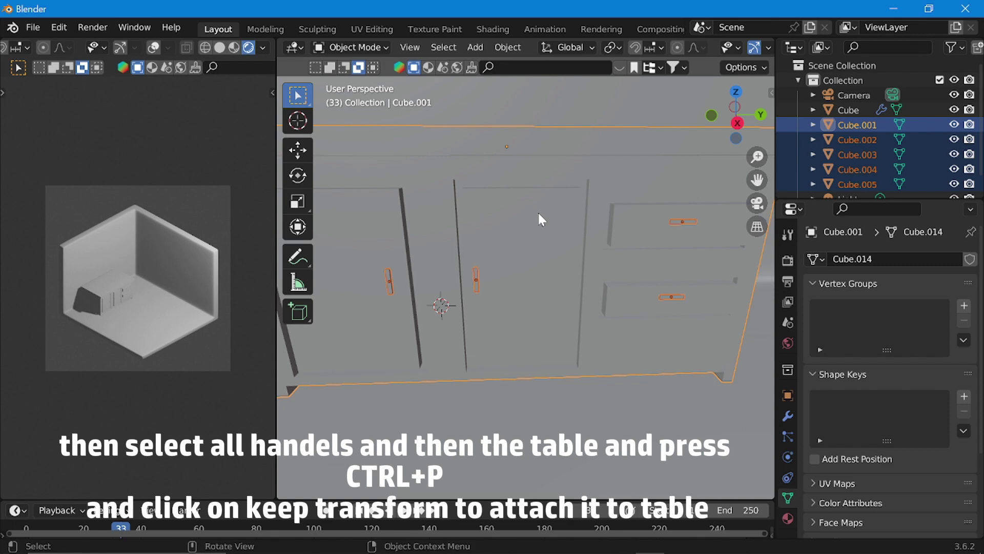
key(ctrl+p)
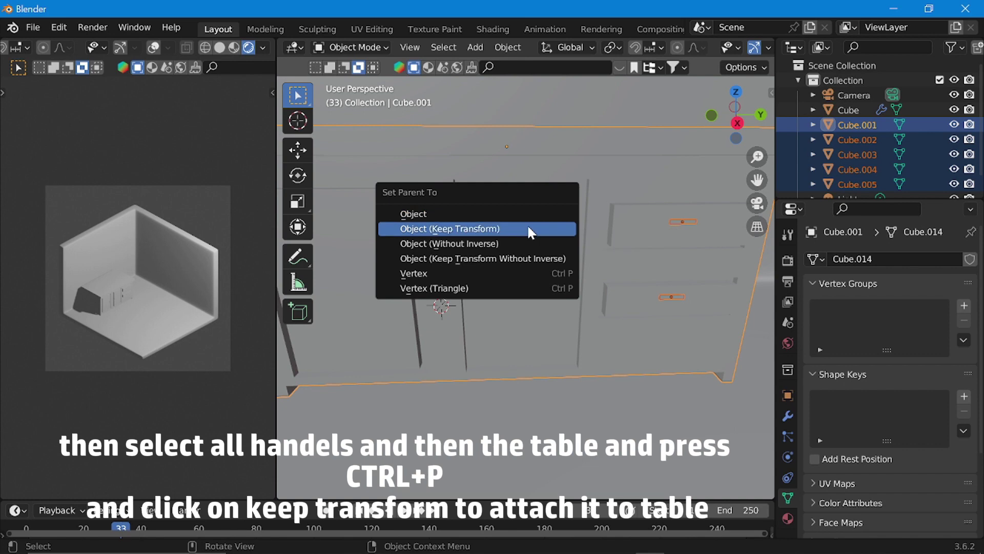
click(528, 229)
click(550, 227)
scroll(552, 227, down, 4)
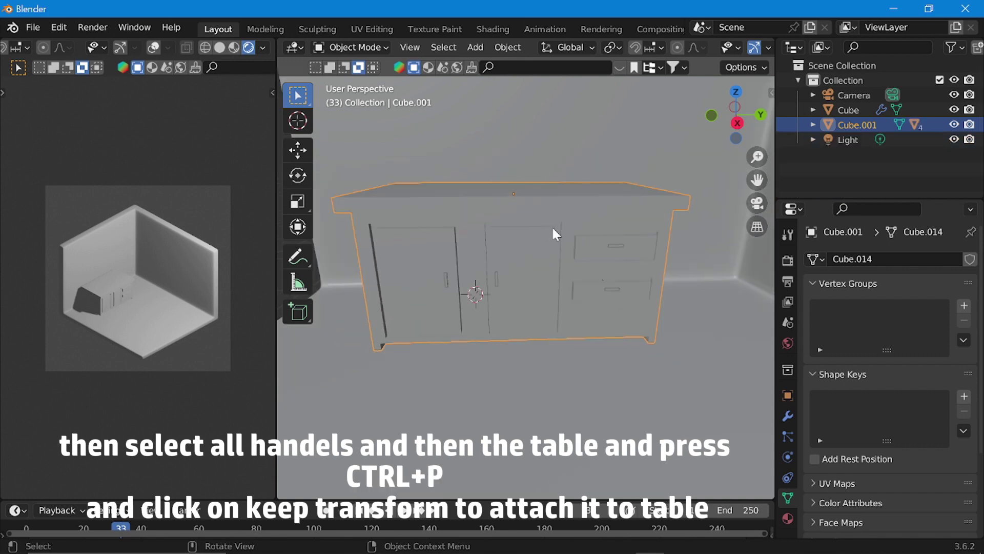
key(g)
right_click(579, 237)
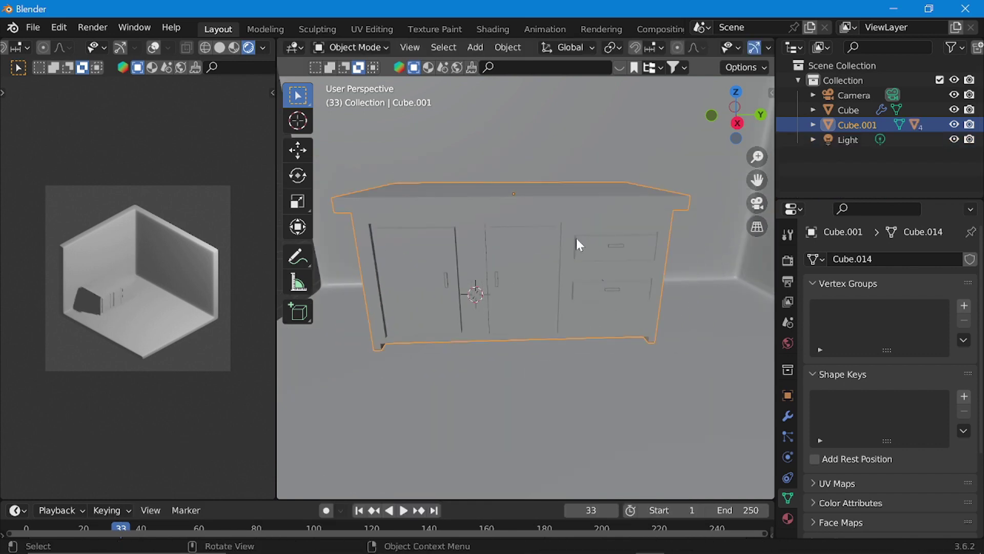
Scale the storage table down slightly and, in the front view, lower it along the Z axis onto the floor
scroll(576, 314, down, 1)
scroll(572, 308, down, 2)
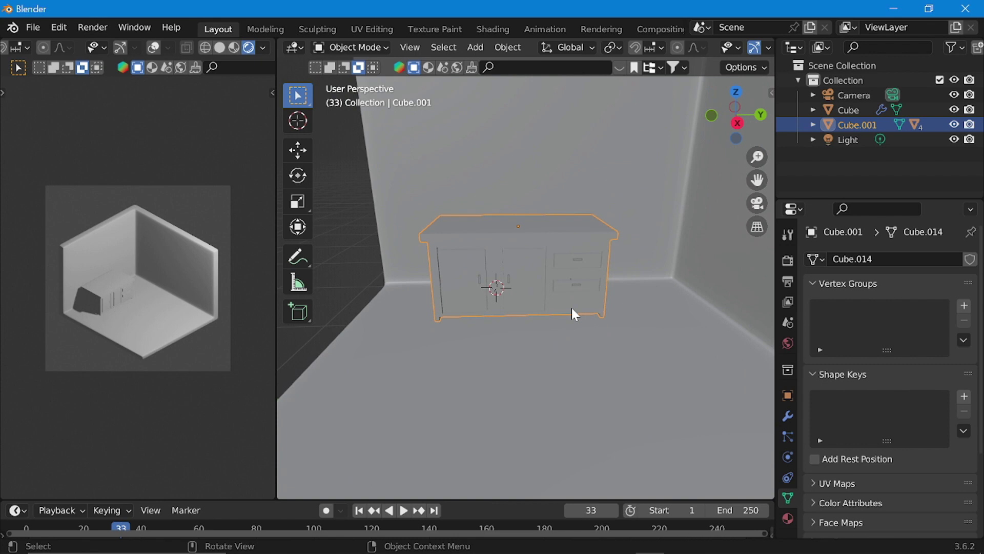
key(s)
click(631, 301)
key(KP_1)
key(g)
key(z)
click(644, 324)
key(g)
key(z)
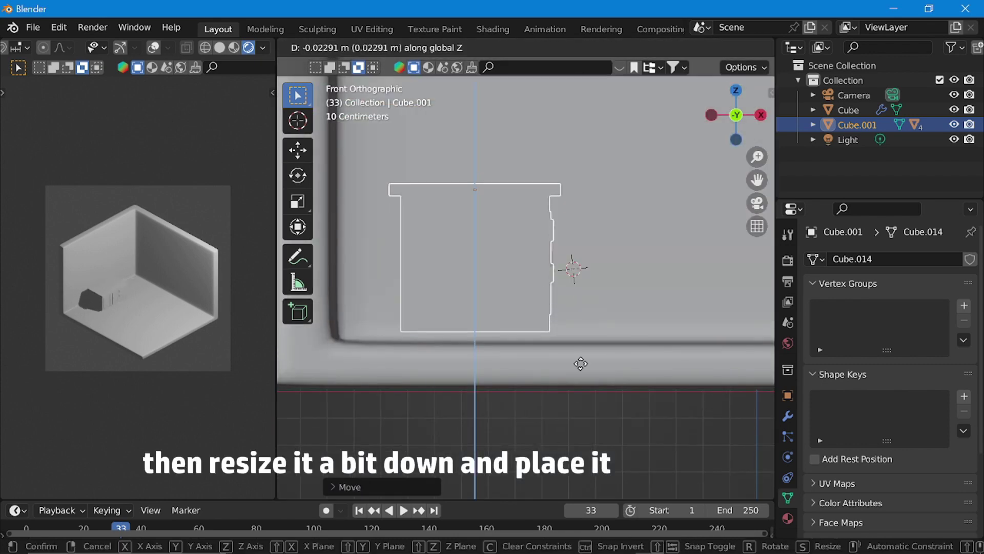
click(578, 375)
Adjust the storage table's length by scaling it along the Y axis
key(s)
key(y)
middle_drag(579, 380, 514, 278)
click(420, 276)
scroll(420, 276, up, 4)
scroll(619, 307, down, 4)
Place the 3D cursor on the floor near the back wall and add a mesh cube there
shift+right_click(494, 274)
scroll(500, 303, up, 3)
key(shift+a)
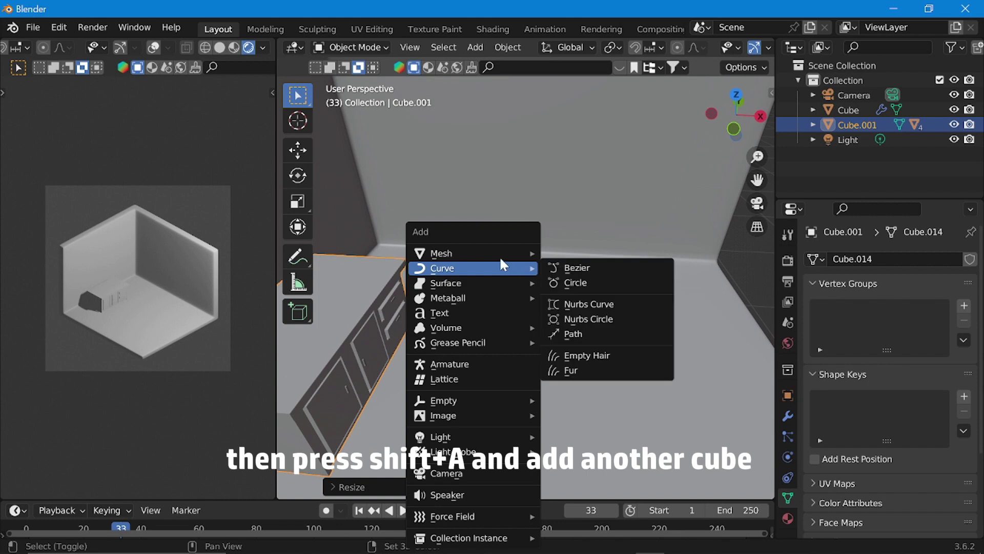
mouse_move(495, 251)
click(573, 270)
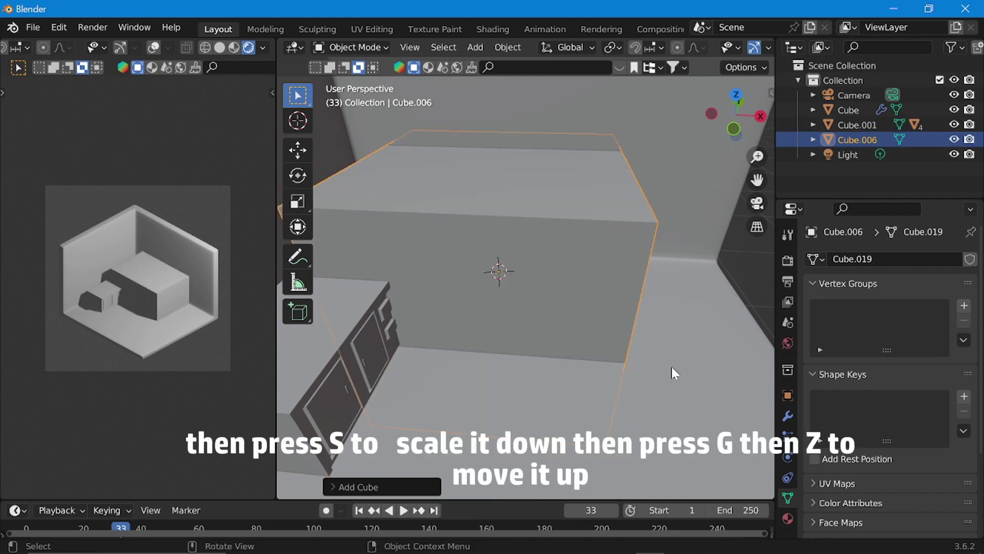
Scale the new cube down uniformly and raise it along the Z axis above the floor
key(s)
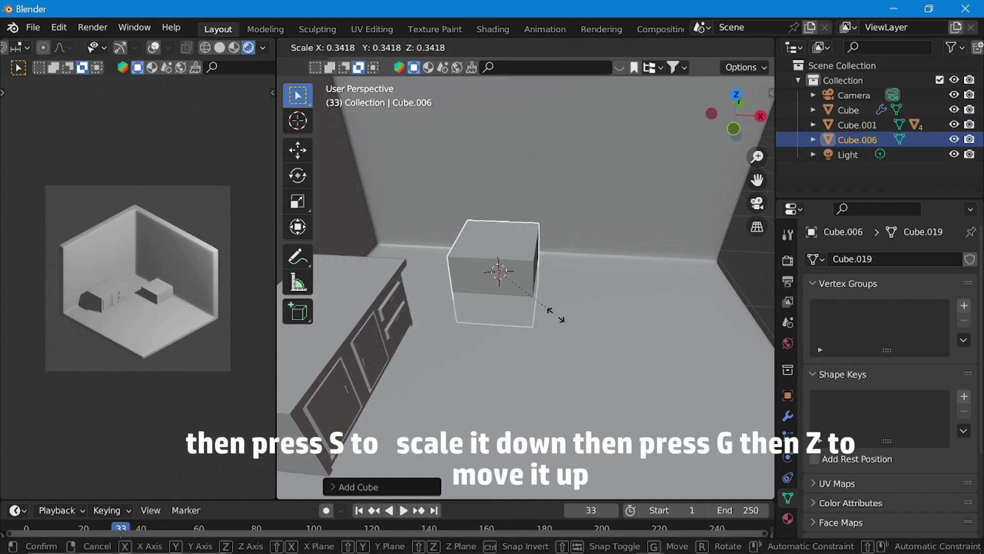
click(555, 345)
middle_drag(555, 346, 569, 328)
key(g)
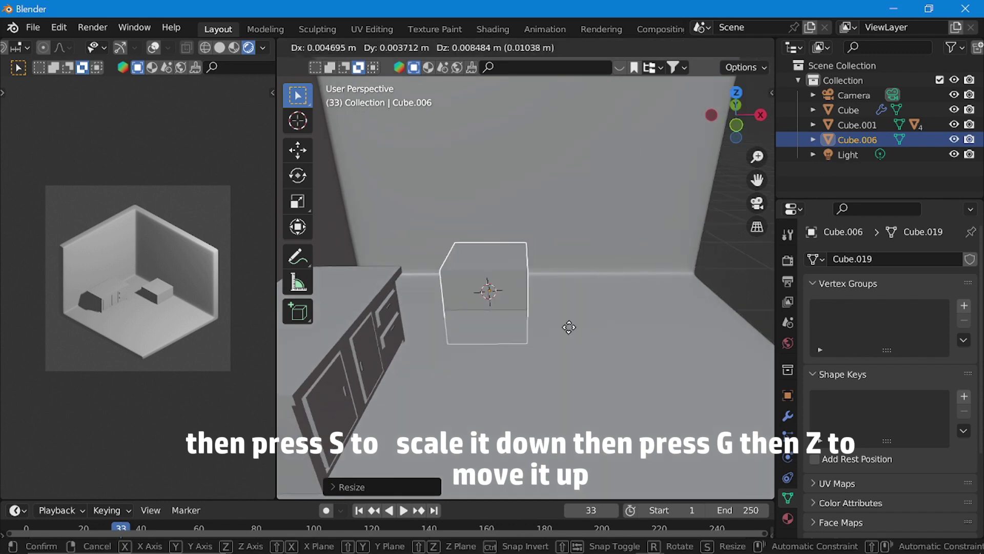
key(z)
click(568, 281)
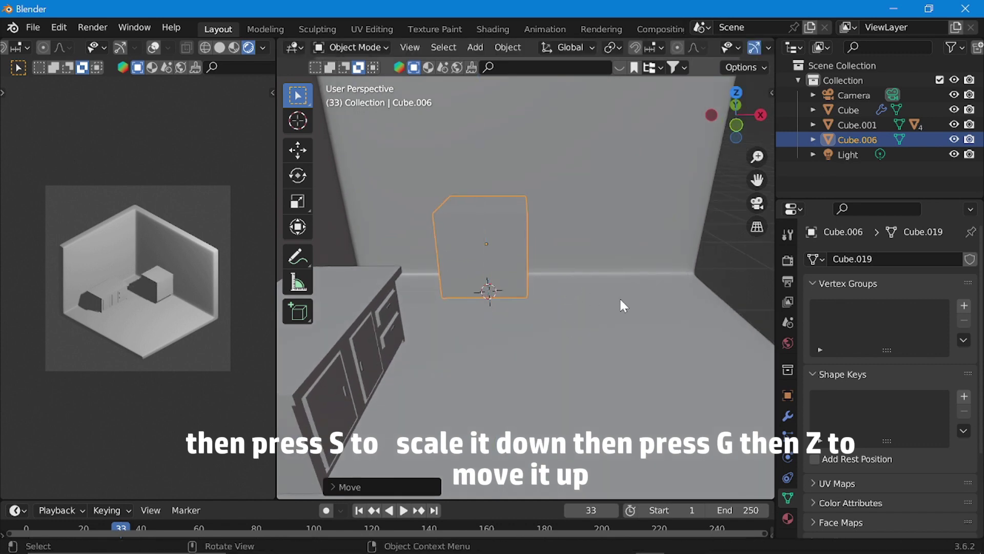
Flatten the cube along the Z axis into a thin tabletop slab
mouse_move(617, 297)
middle_down()
mouse_move(592, 293)
mouse_move(611, 290)
middle_up()
key(s)
key(z)
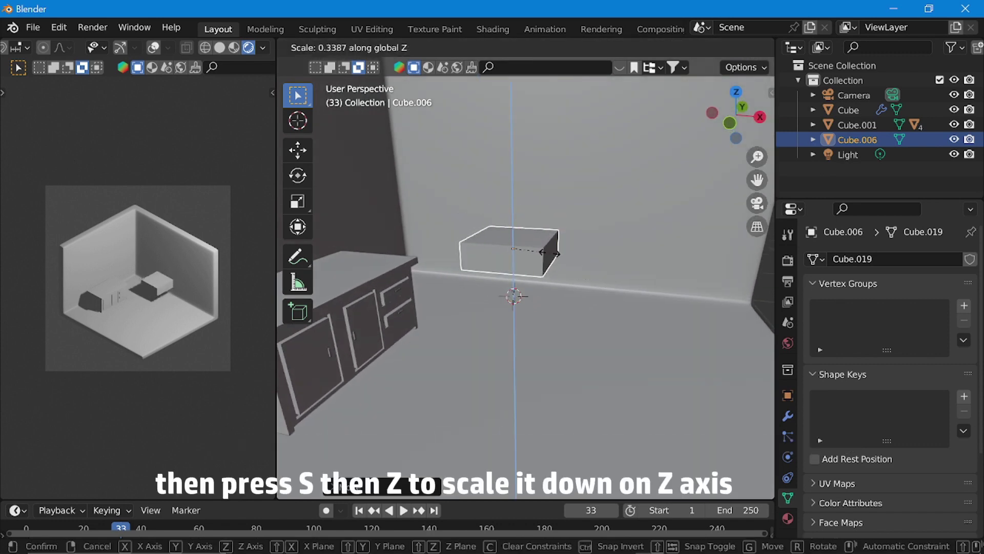
click(520, 251)
In the right side view, raise the slab along the Z axis to about the storage table's top height
middle_drag(529, 263, 451, 257)
click(740, 124)
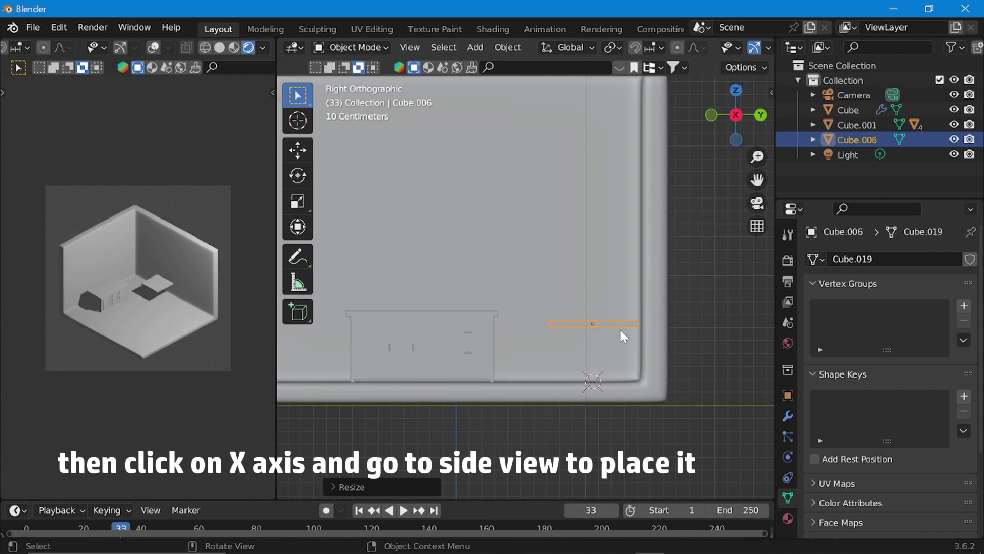
shift+middle_drag(620, 327, 576, 311)
key(g)
key(z)
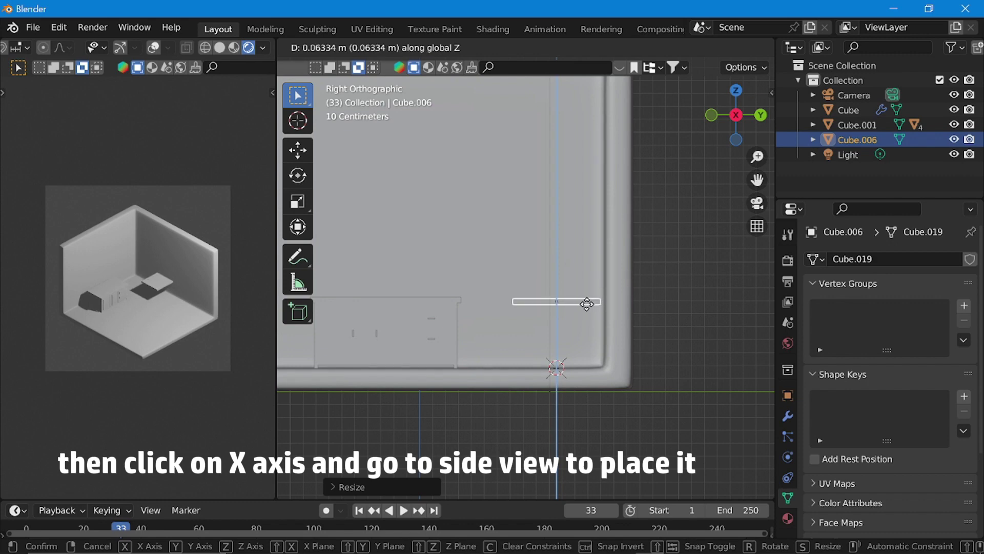
click(587, 292)
In the top view, stretch the slab to about twice its length along X and shift it along the back wall
middle_drag(586, 292, 615, 215)
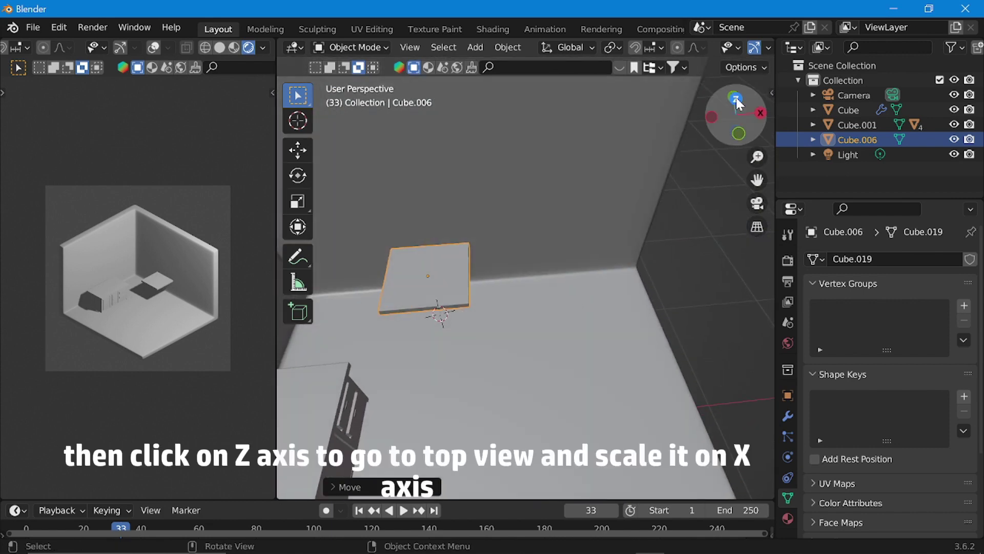
click(736, 97)
scroll(487, 210, up, 2)
shift+middle_drag(487, 213, 534, 214)
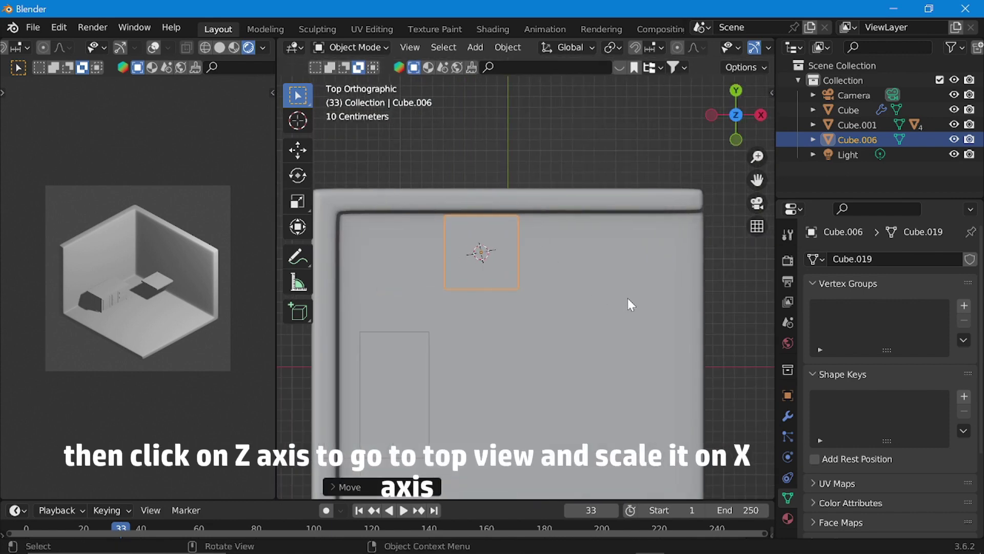
key(s)
key(x)
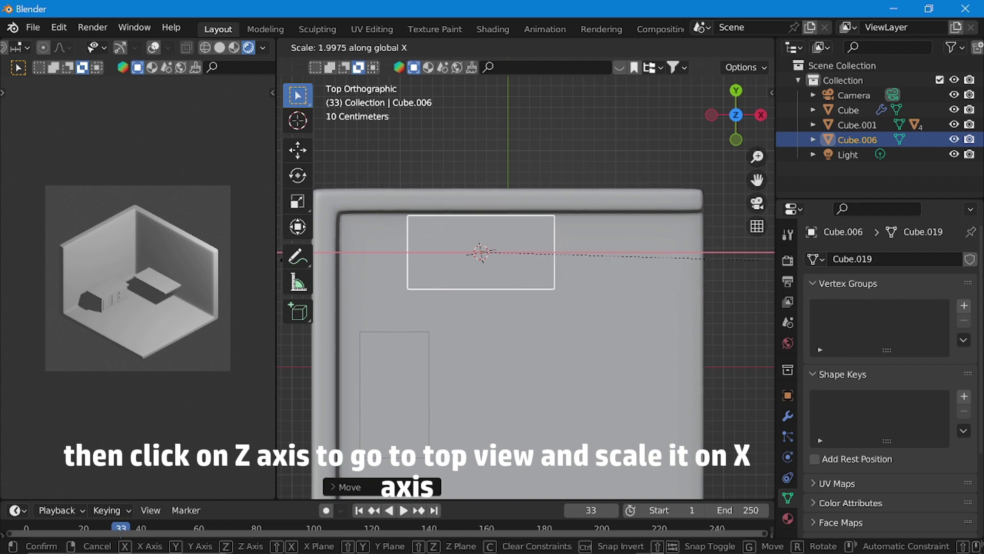
click(290, 258)
key(g)
key(x)
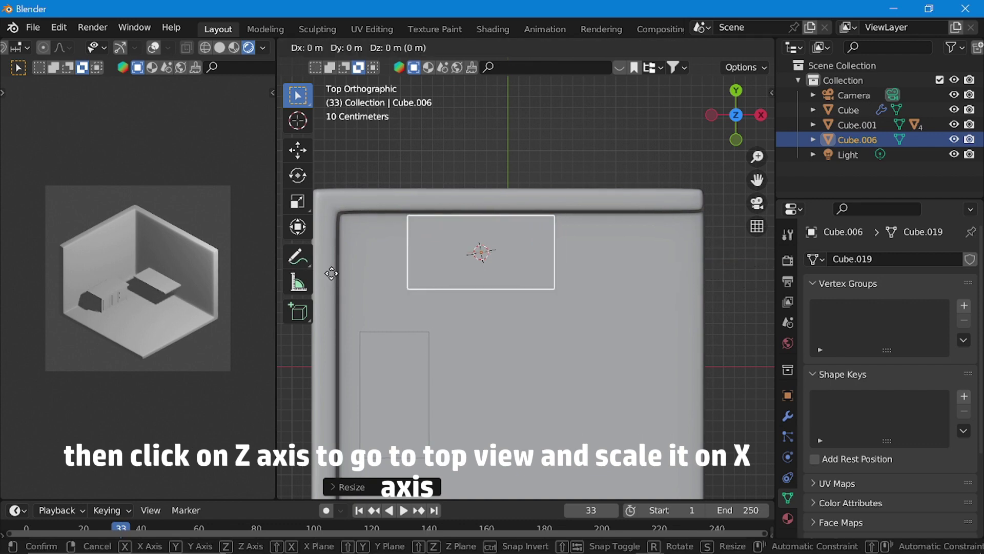
click(454, 255)
In Edit Mode, add a lengthwise loop cut to the slab and slide it about 0.88 toward the front edge
scroll(457, 257, up, 2)
middle_drag(557, 325, 541, 369)
key(Tab)
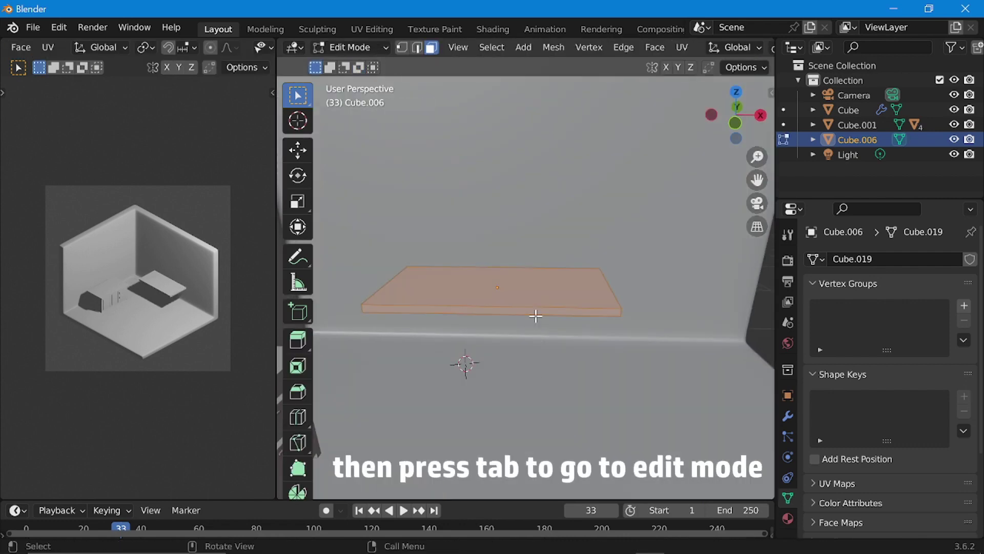
middle_drag(530, 323, 528, 344)
middle_drag(468, 334, 548, 289)
key(ctrl+r)
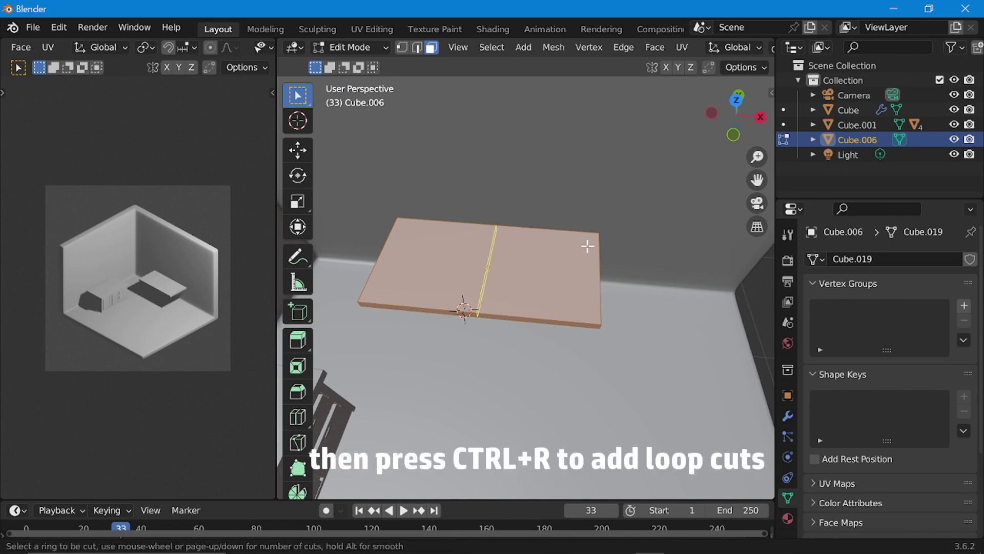
click(616, 256)
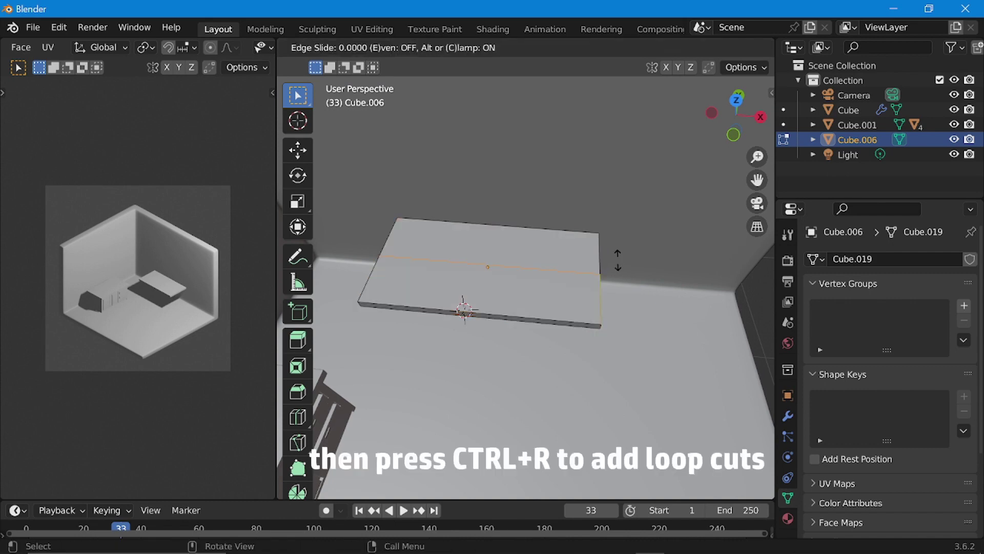
key(shift)
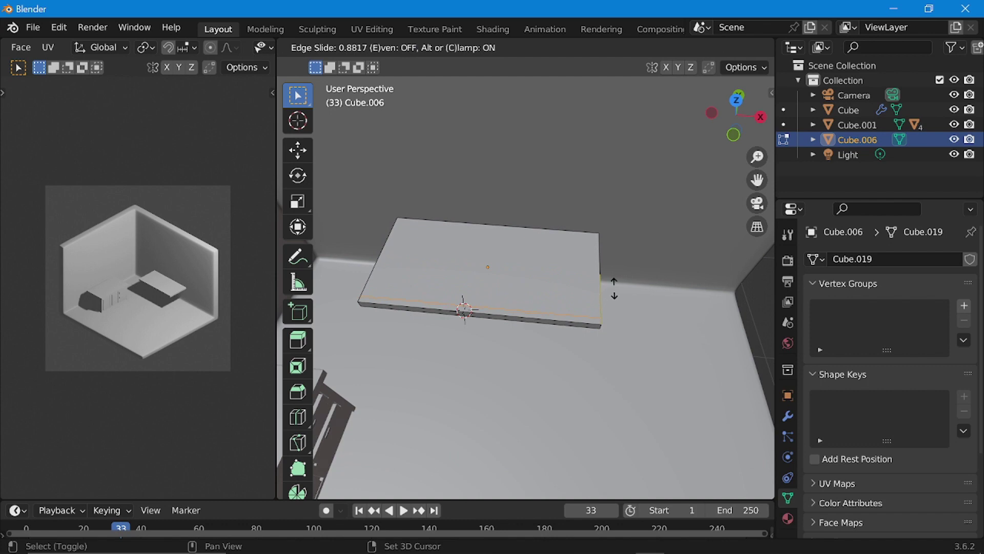
click(611, 290)
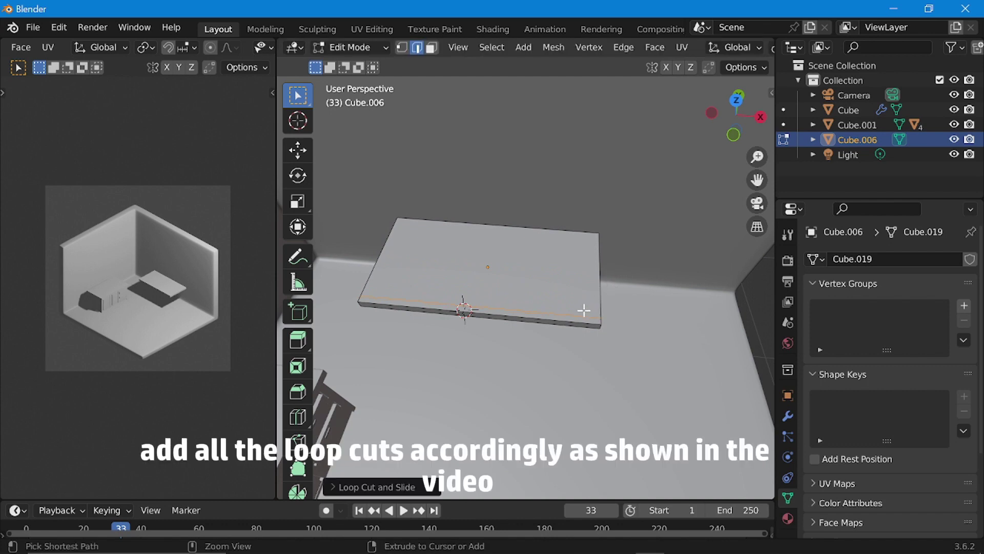
Add a loop cut close to the slab's back edge and a crosswise one close to its right end
key(ctrl+r)
click(581, 302)
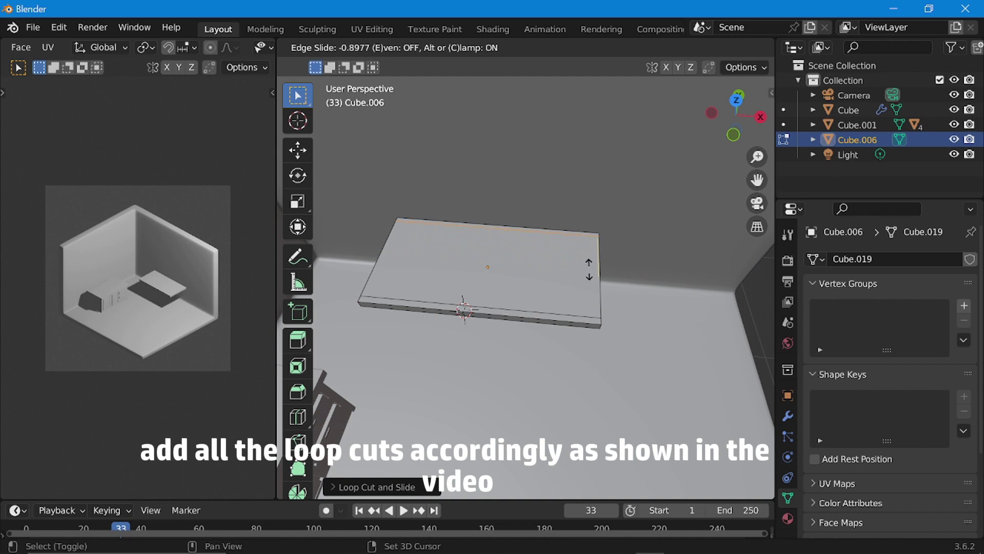
click(589, 275)
key(ctrl+r)
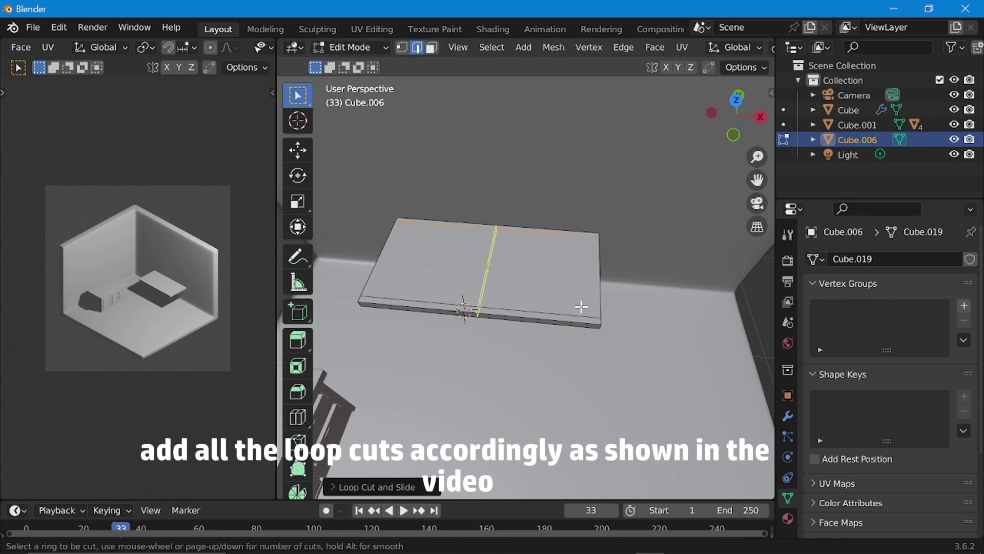
click(581, 307)
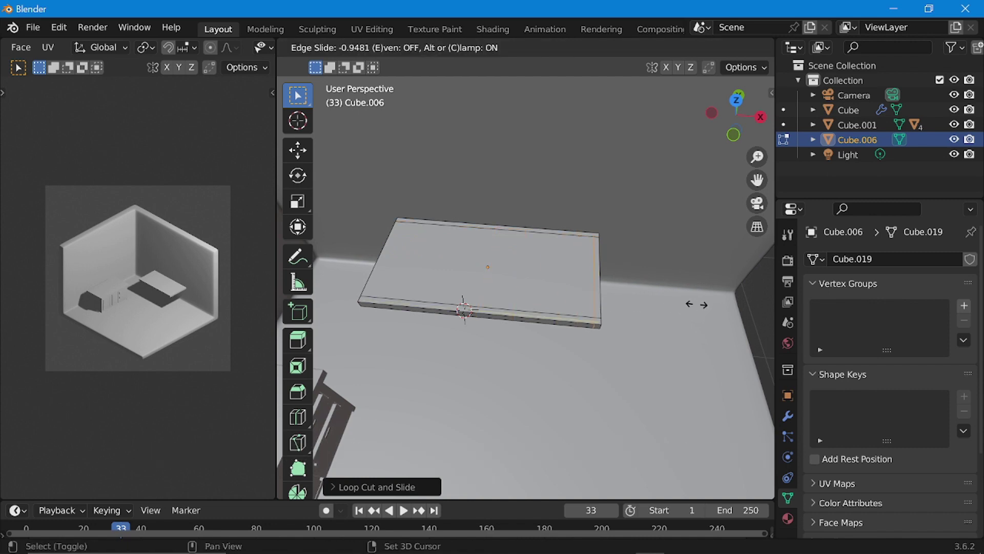
click(692, 303)
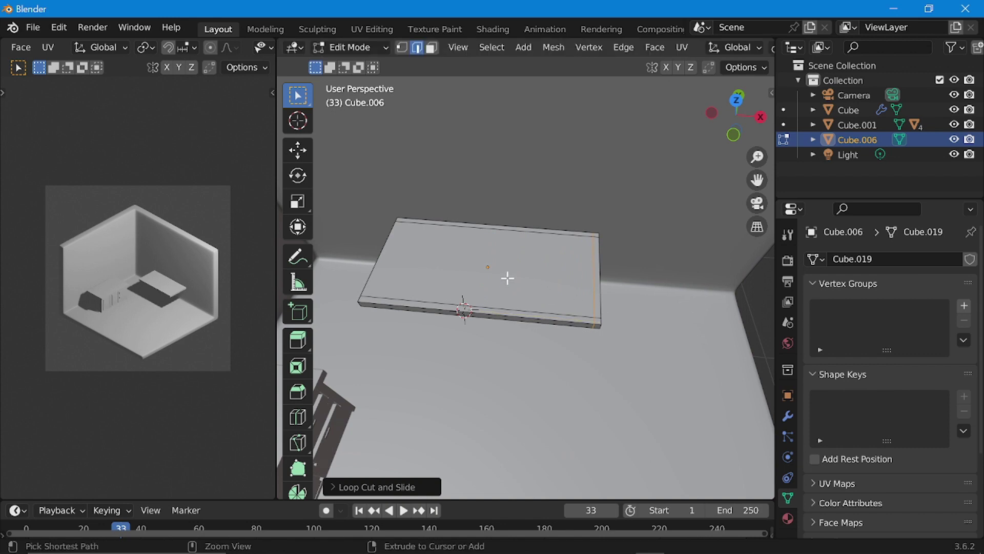
Add a crosswise loop cut close to the slab's left end and another right of its middle, sliding the latter about 0.29
key(ctrl+r)
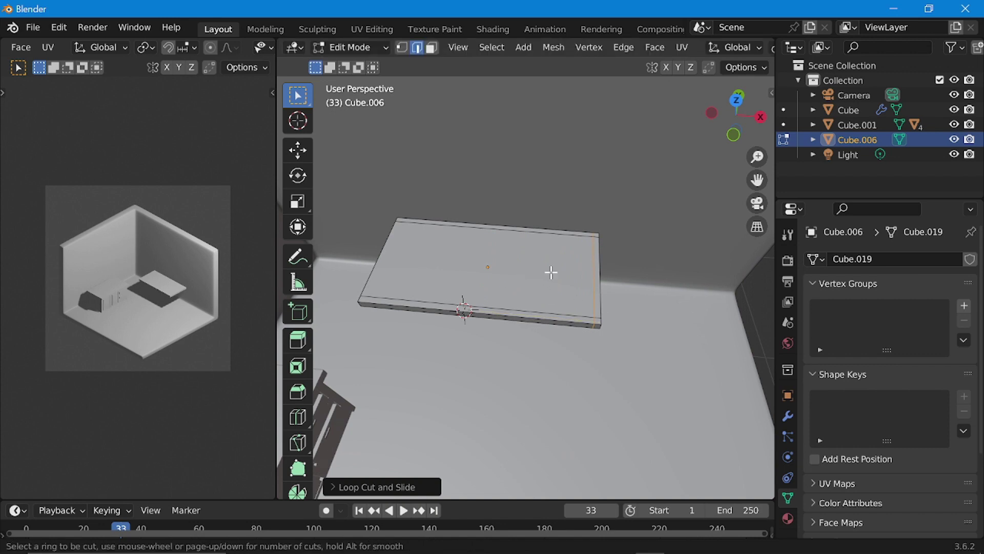
click(548, 246)
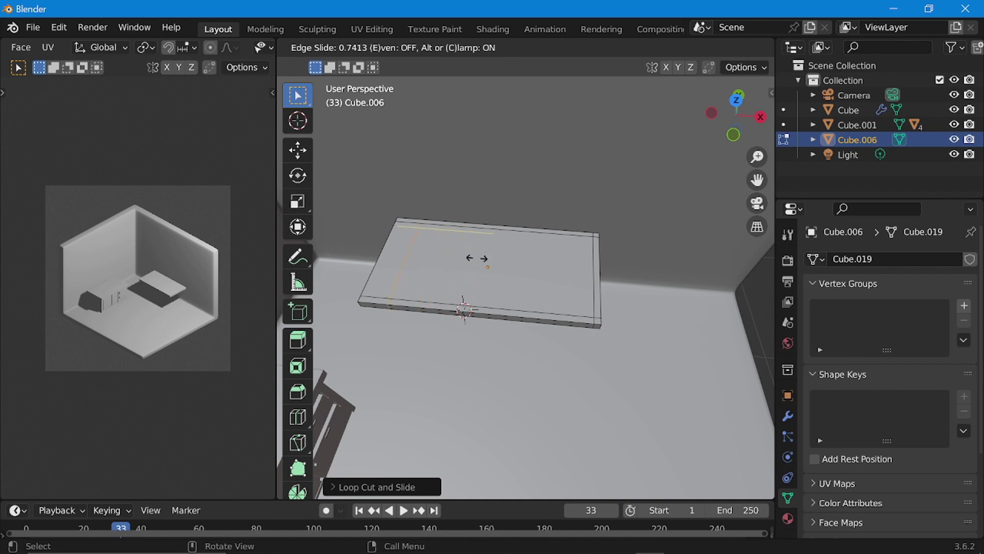
click(428, 249)
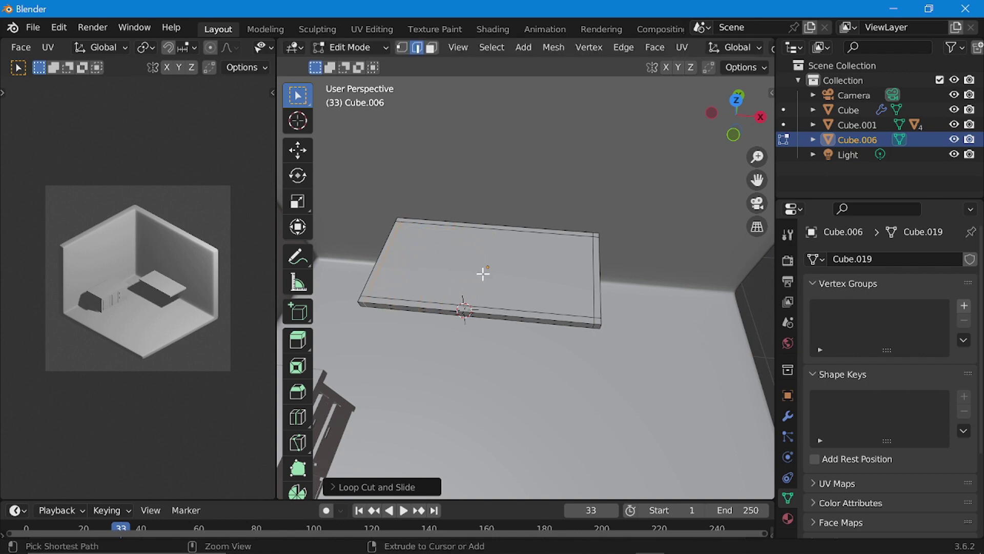
click(522, 291)
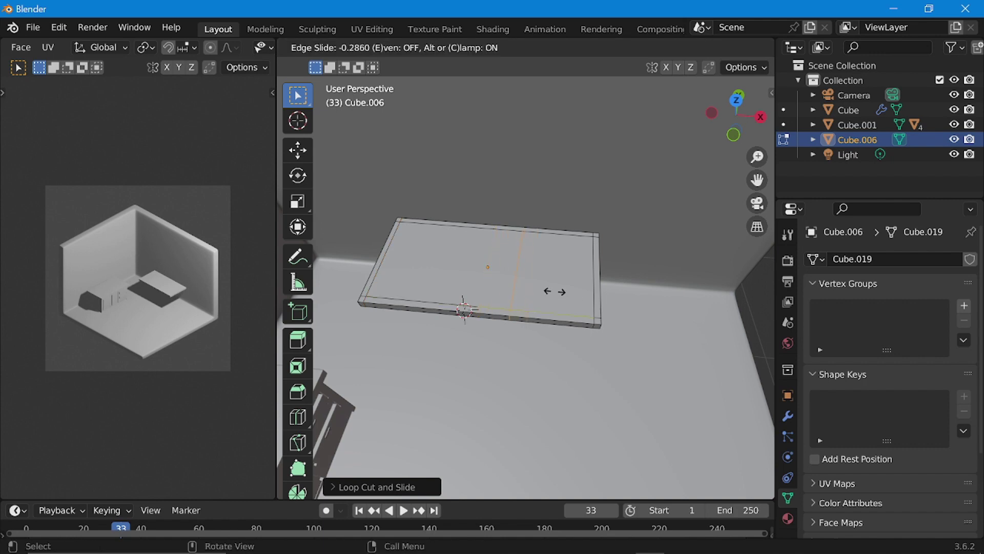
click(549, 288)
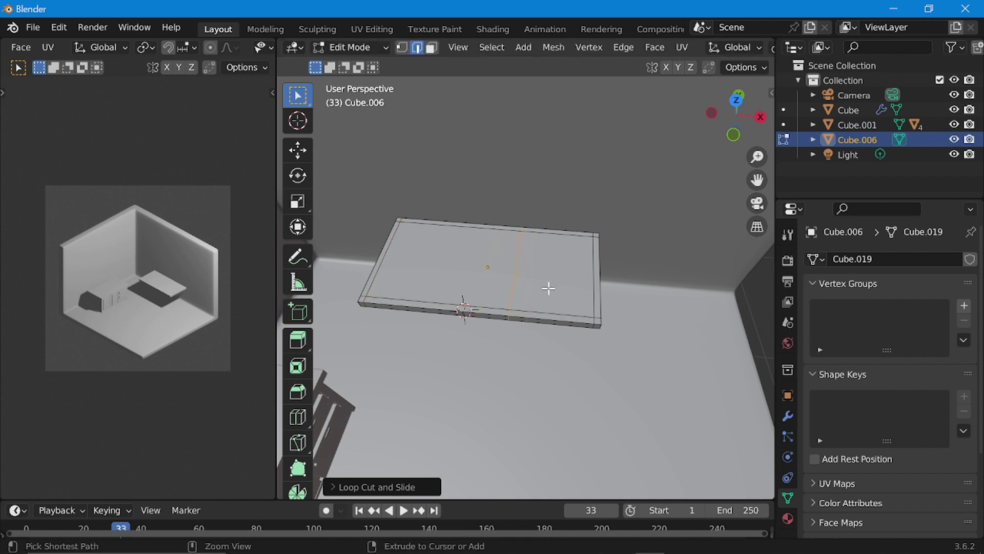
Add a crosswise loop cut just right of the middle one and another just inside the right-end cut, slid about 0.88
click(551, 305)
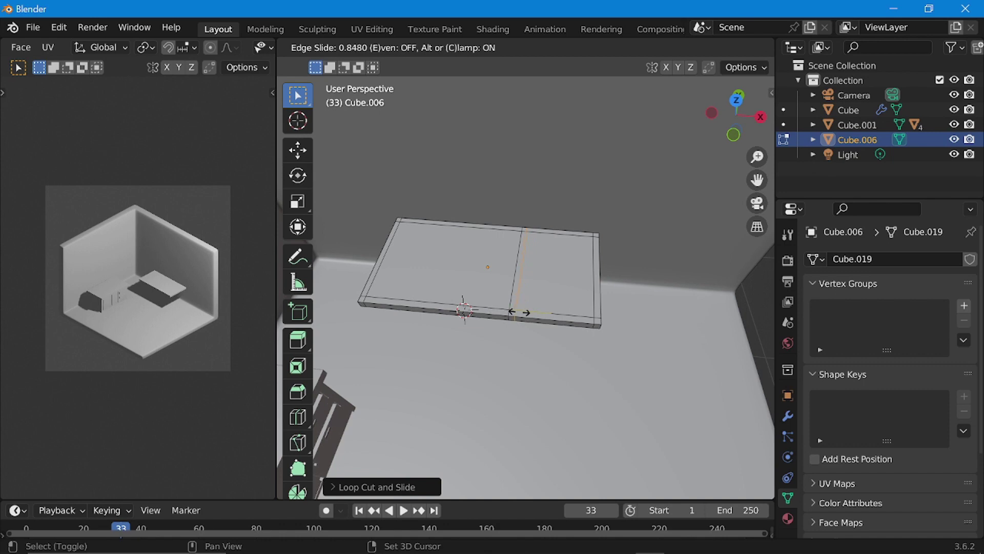
click(519, 311)
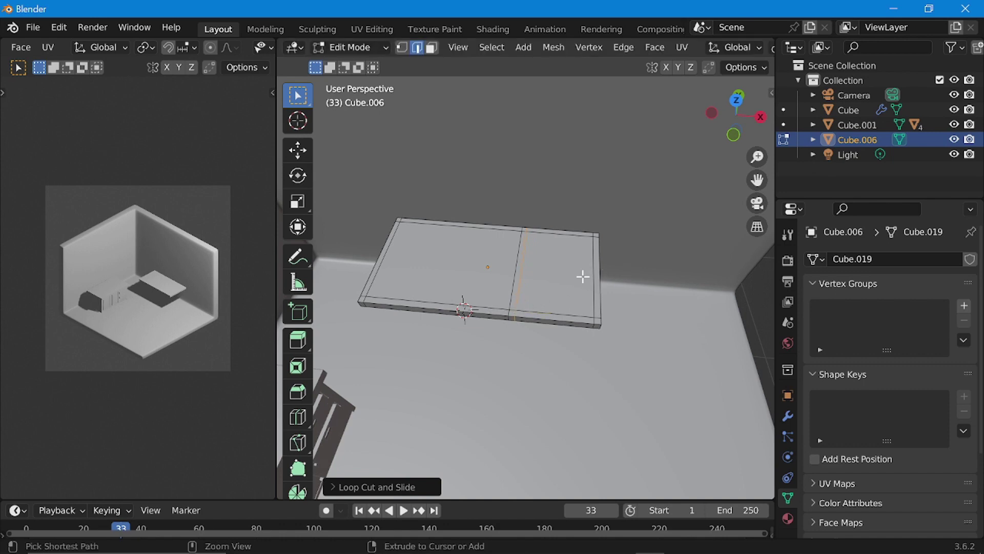
key(ctrl+r)
click(575, 299)
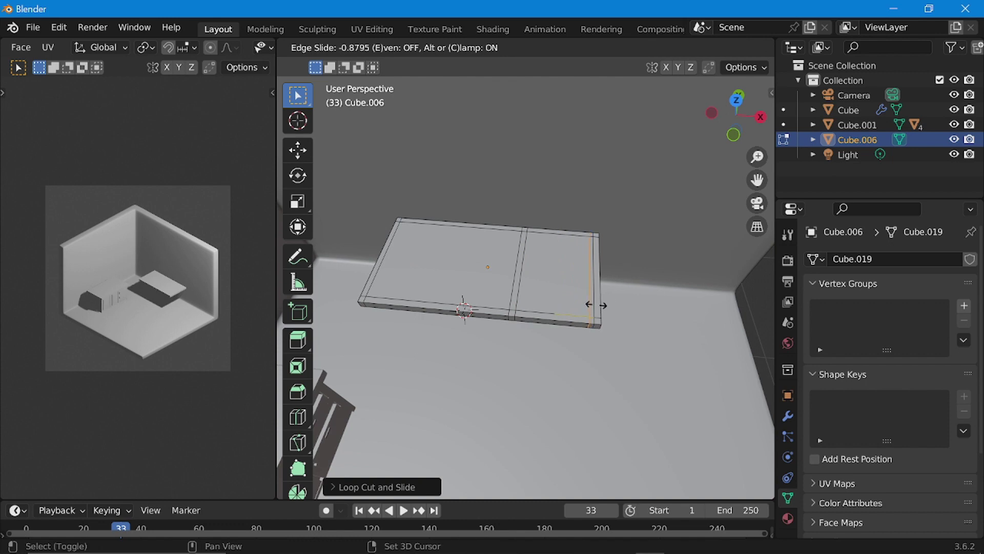
click(594, 306)
In face selection mode, select the narrow crosswise underside faces at the slab's left end, middle divider and right end
middle_drag(594, 307, 396, 76)
click(431, 47)
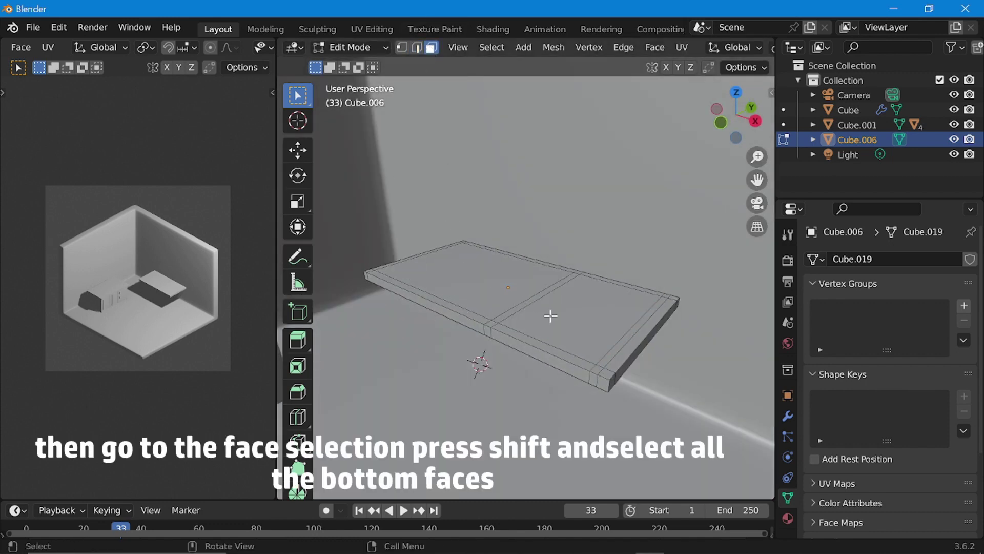
middle_drag(549, 312, 624, 305)
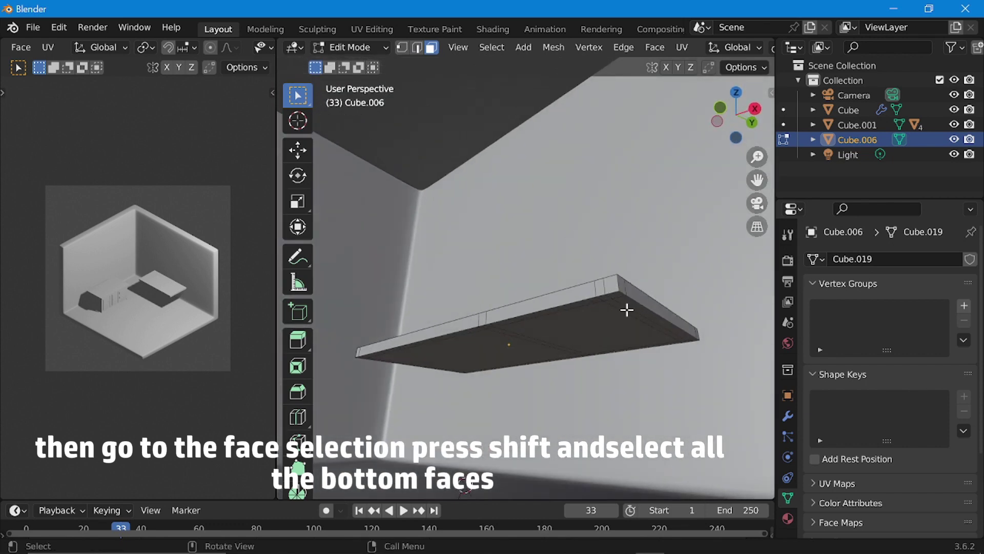
shift+click(627, 310)
middle_drag(503, 333, 429, 283)
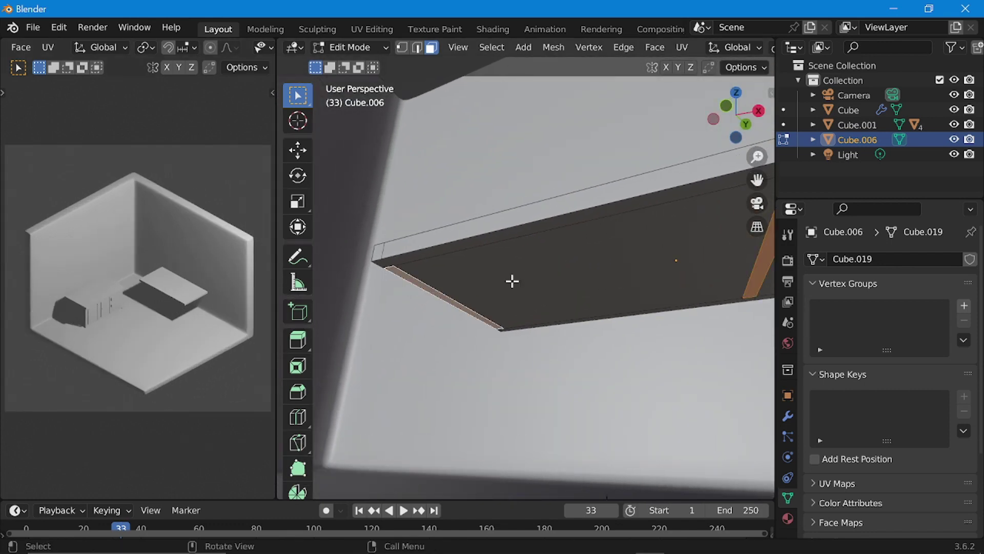
middle_drag(512, 281, 604, 376)
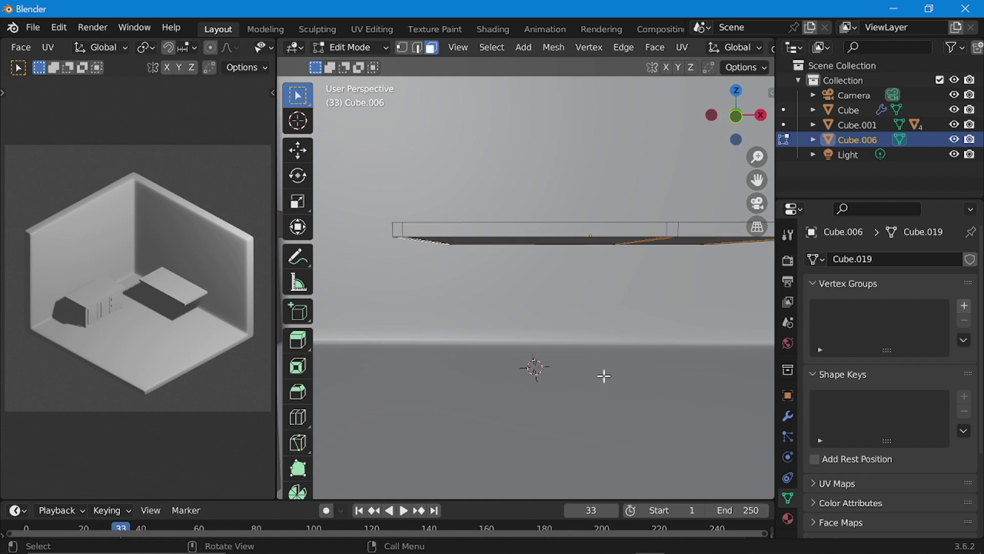
In the front view, extrude the selected underside faces about 0.53 m down to the floor as leg panels
click(737, 117)
scroll(614, 248, down, 2)
shift+middle_drag(614, 249, 506, 211)
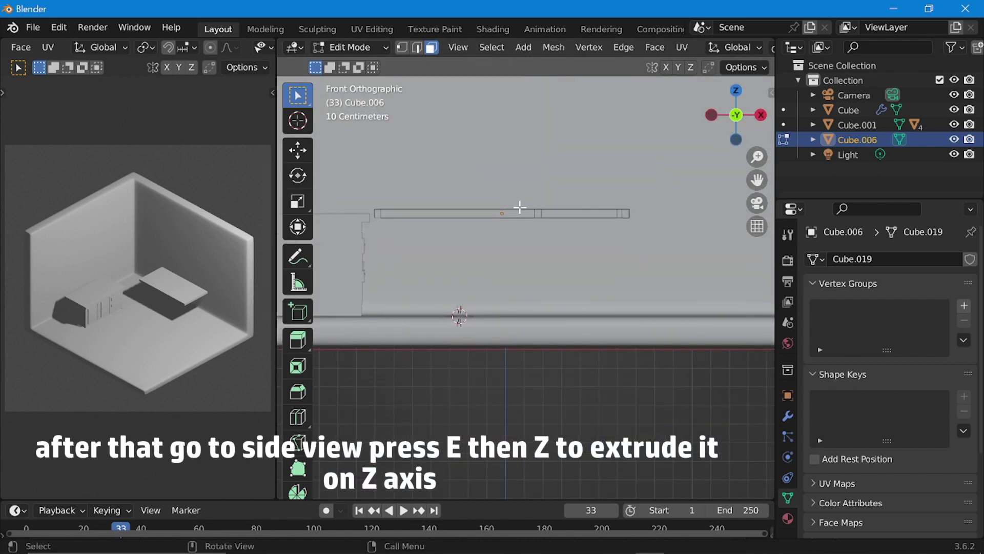
scroll(553, 243, up, 1)
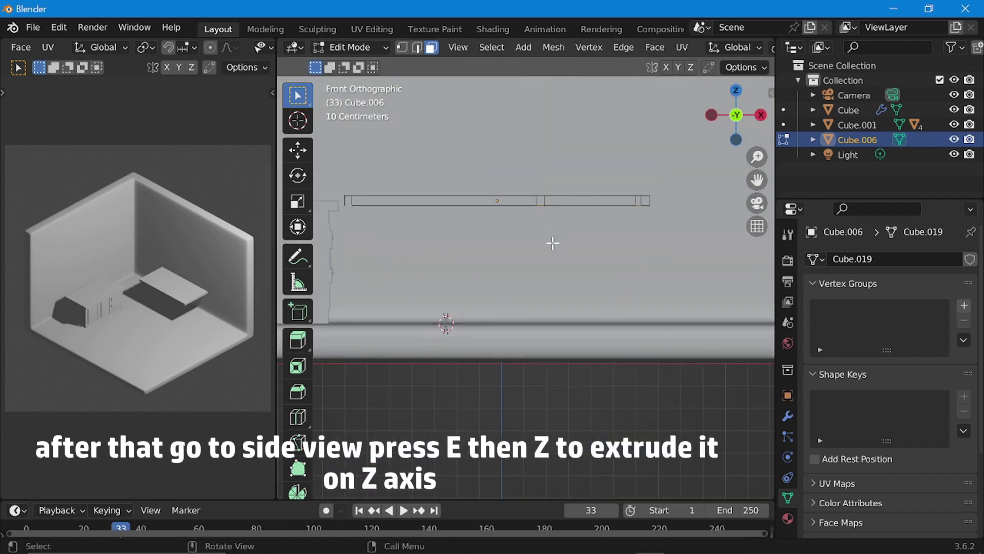
key(e)
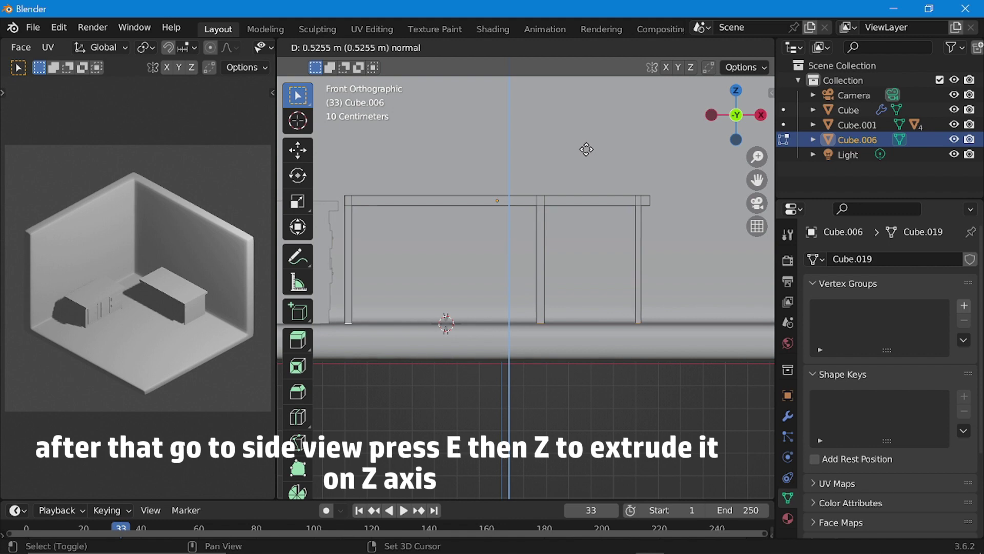
click(578, 174)
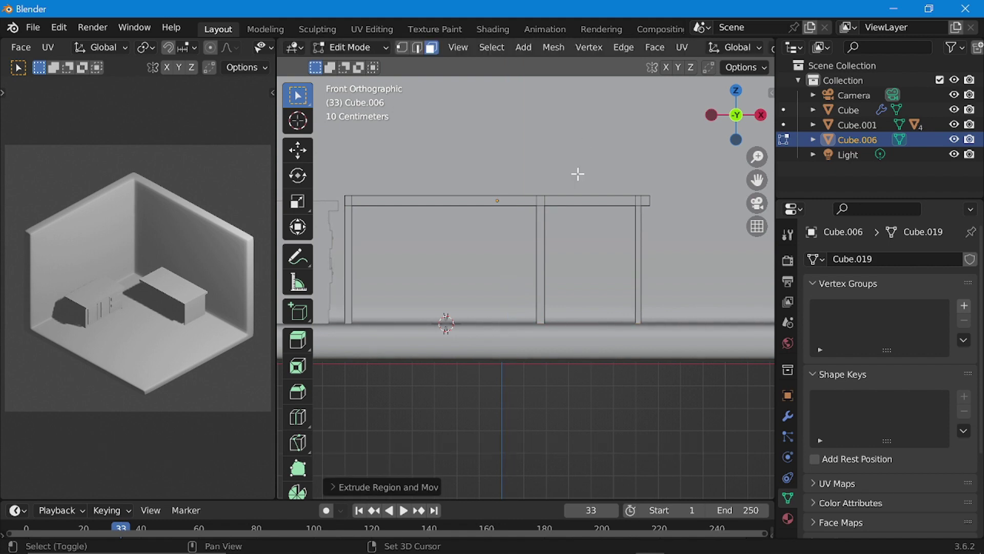
Select the facing inner sides of the middle and right leg panels and join them with Bridge Faces
middle_drag(577, 174, 521, 248)
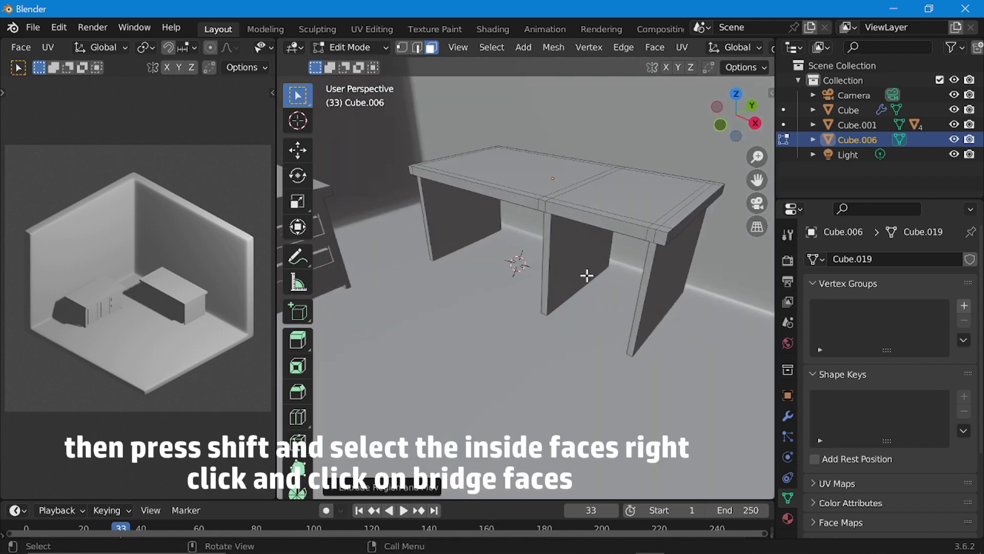
shift+click(577, 267)
middle_drag(573, 266, 663, 222)
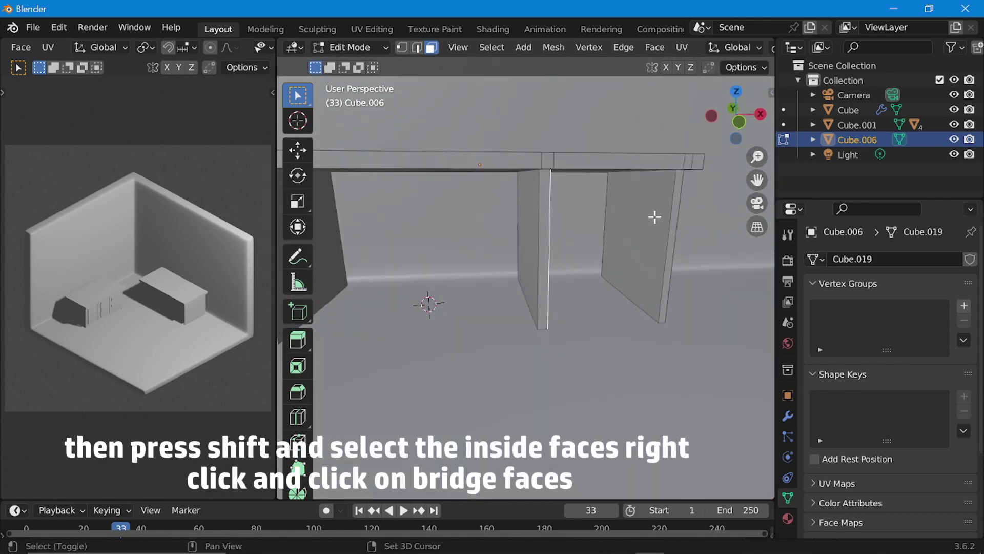
shift+click(656, 220)
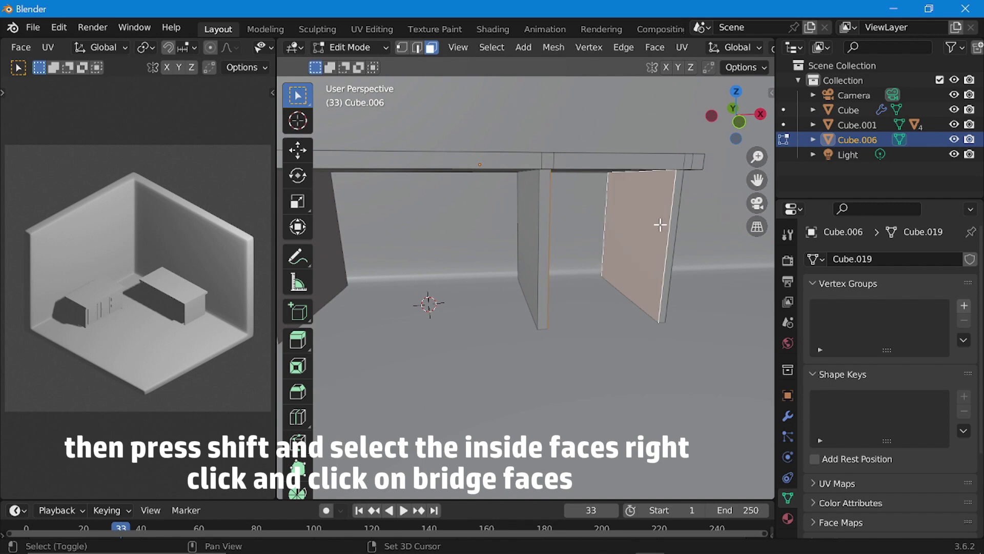
right_click(655, 189)
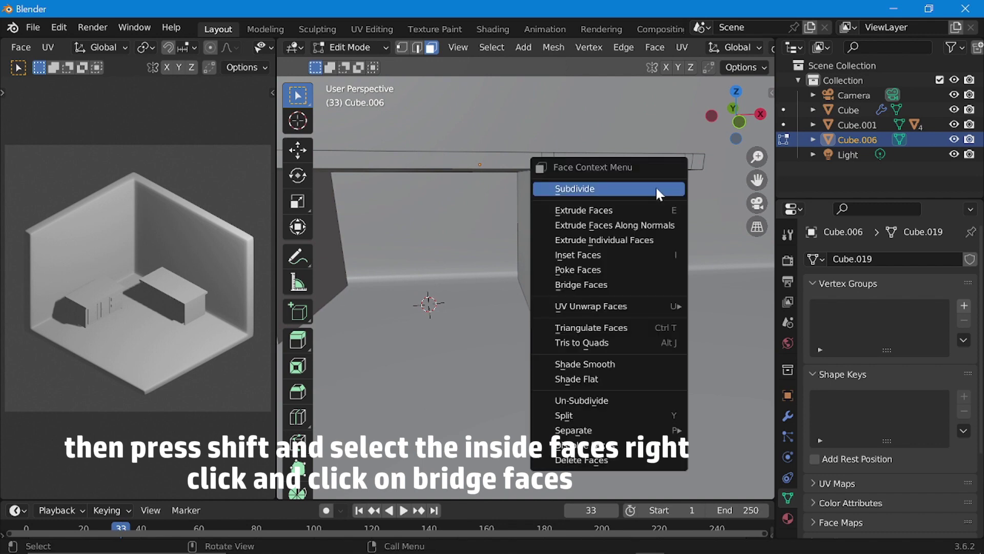
click(612, 284)
Add a horizontal loop cut near the top of the bridged drawer block and another about one third down
middle_drag(642, 268, 533, 285)
key(ctrl+r)
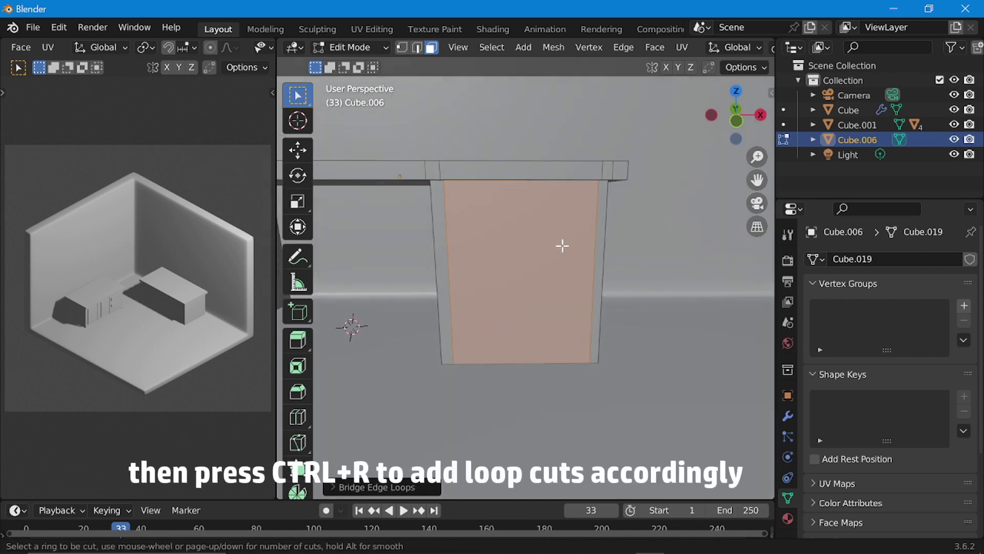
click(587, 241)
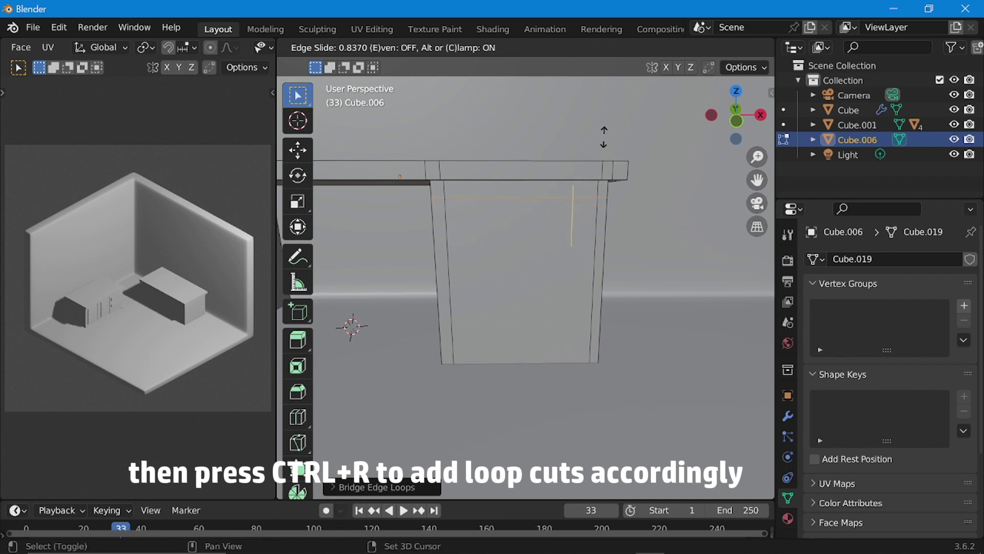
click(605, 111)
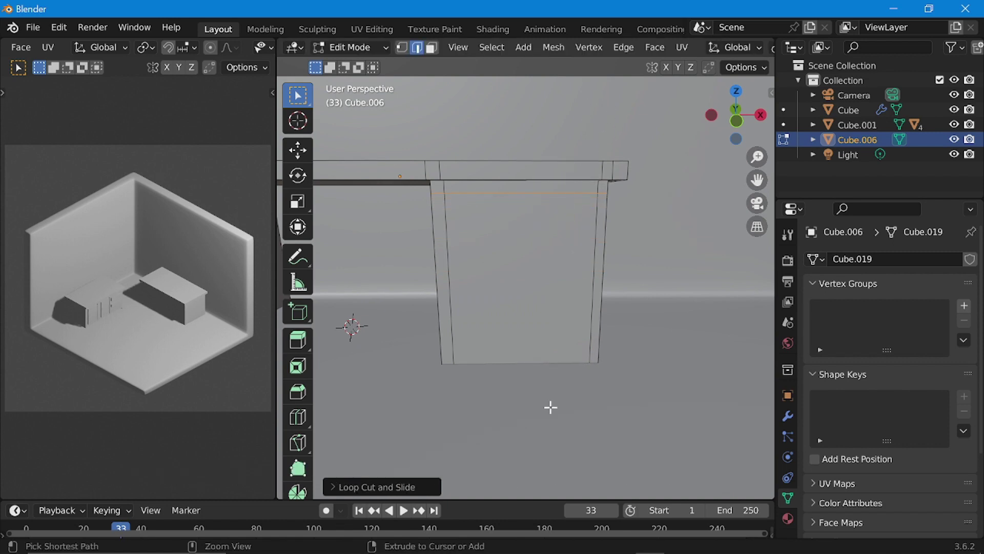
key(ctrl+r)
click(589, 280)
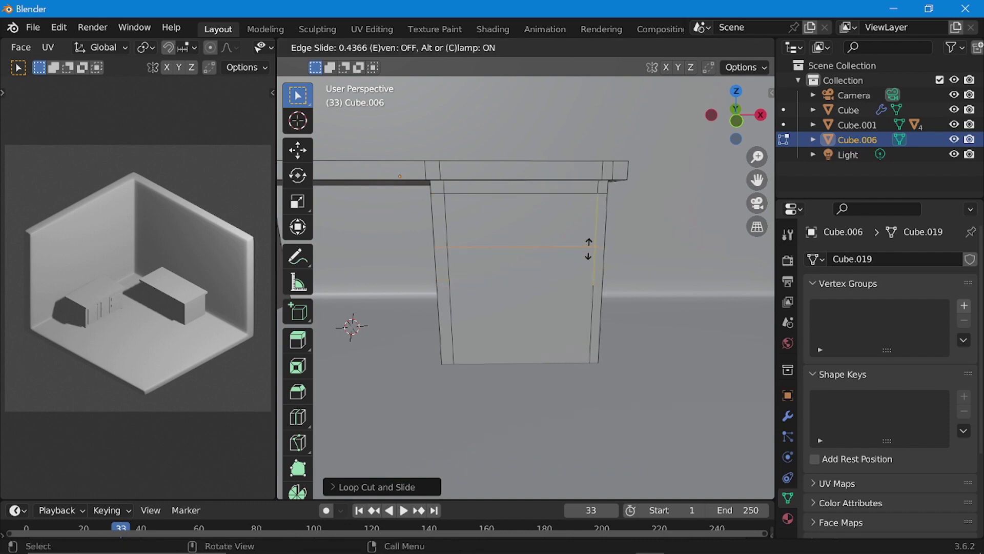
click(590, 247)
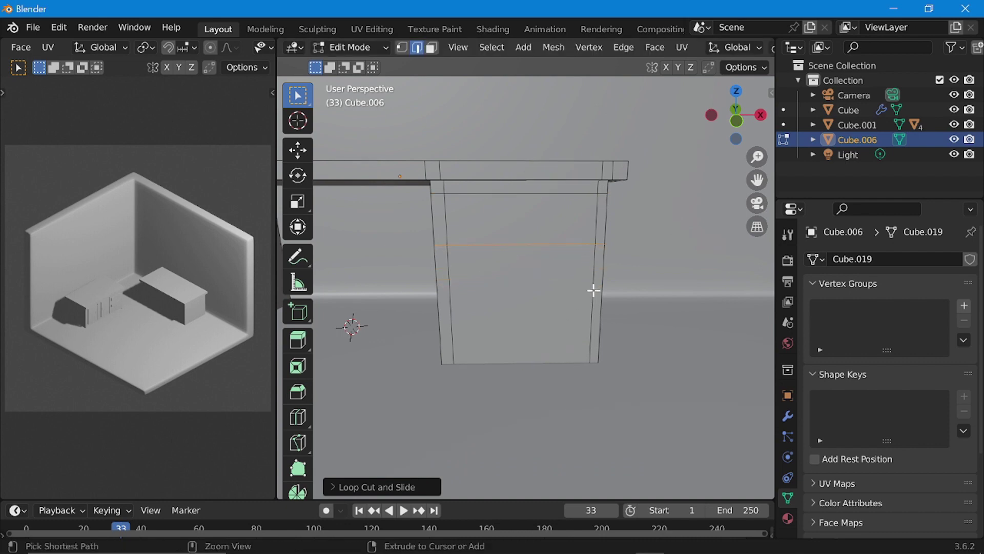
Add a horizontal loop cut just below the drawer block's second cut and another about two thirds down
key(ctrl+r)
click(593, 283)
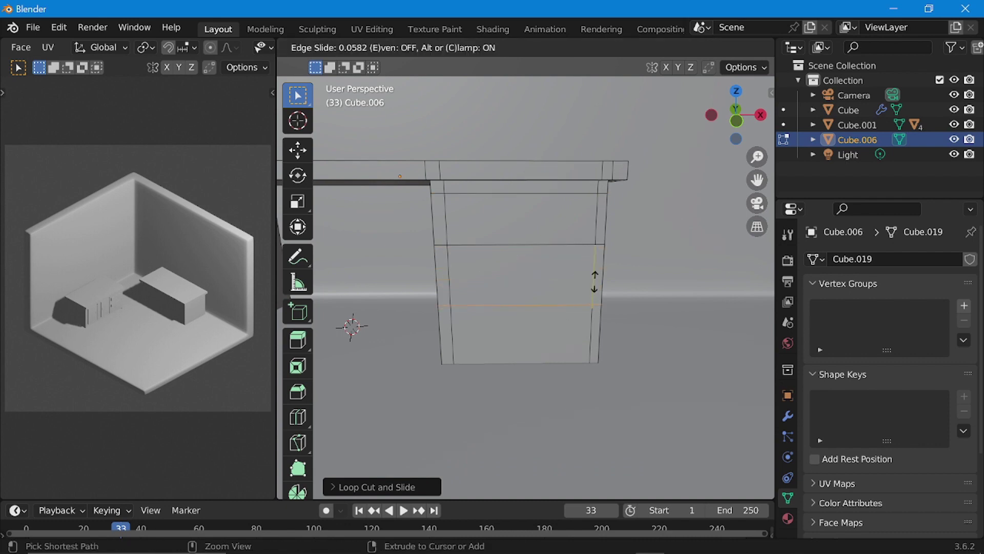
click(597, 243)
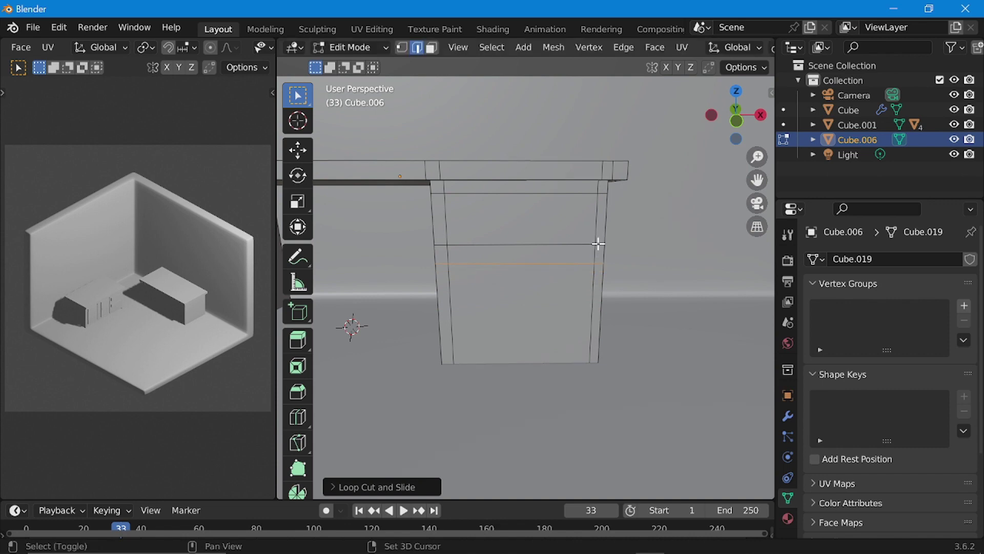
key(ctrl+r)
click(595, 314)
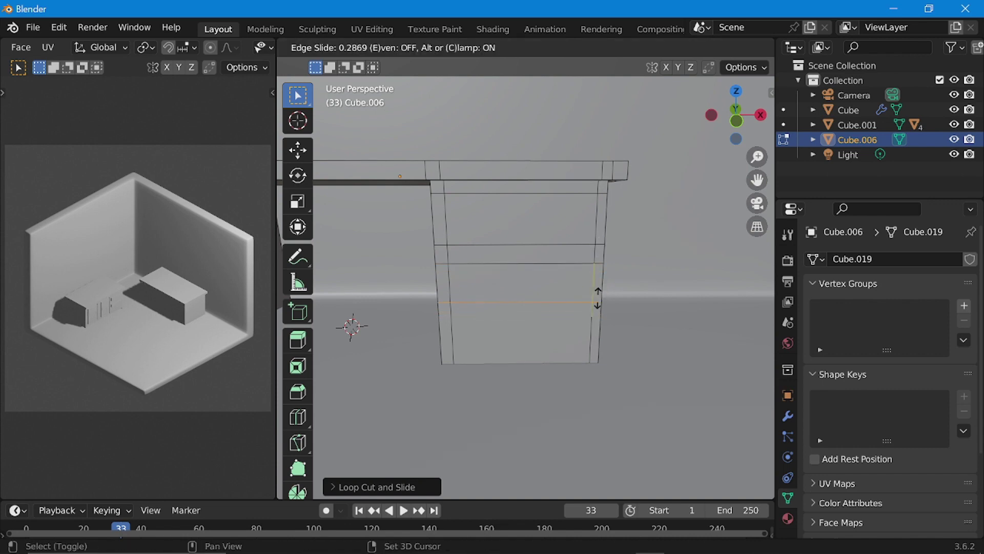
click(597, 316)
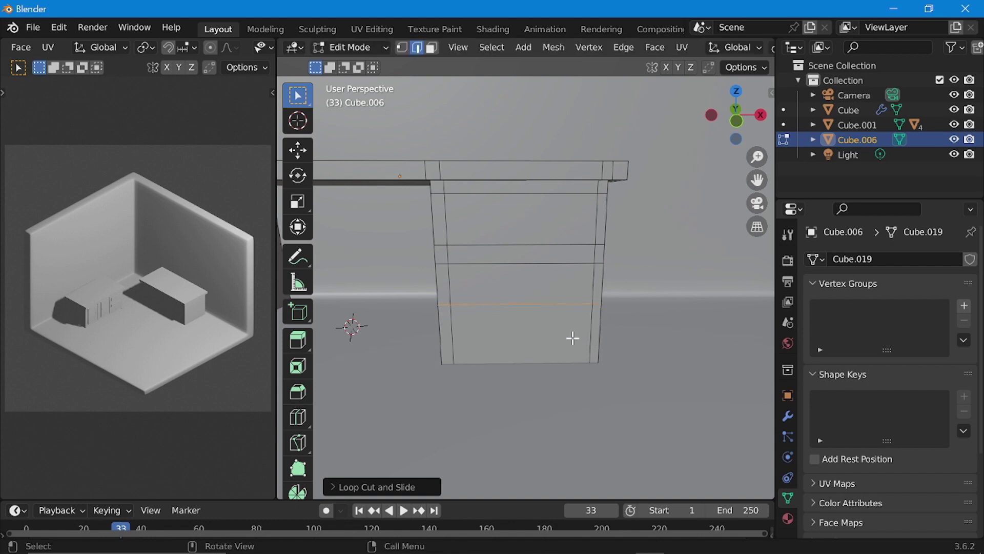
Add a horizontal loop cut just beneath the drawer block's lowest cut and lower it about 0.018 m along Z
key(ctrl+r)
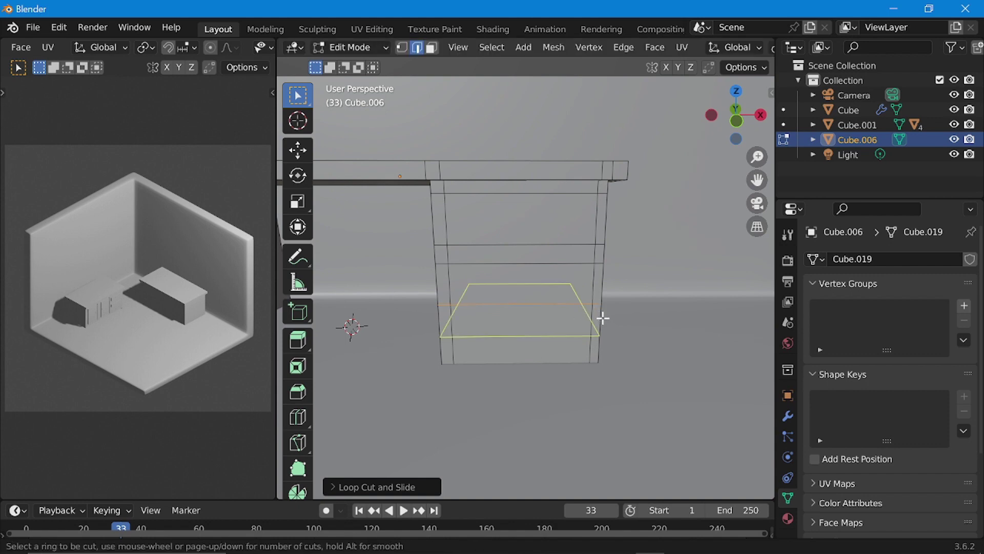
click(605, 320)
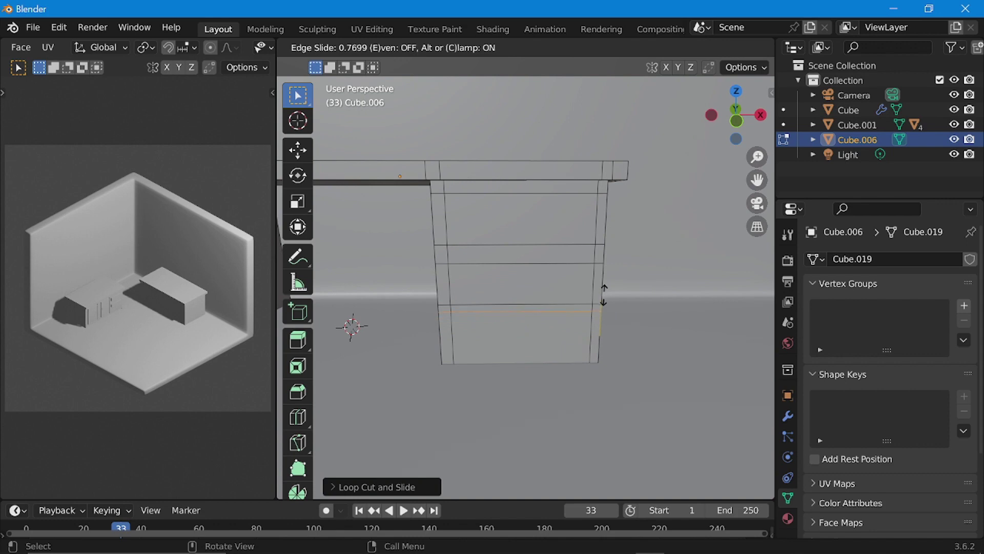
click(604, 295)
key(g)
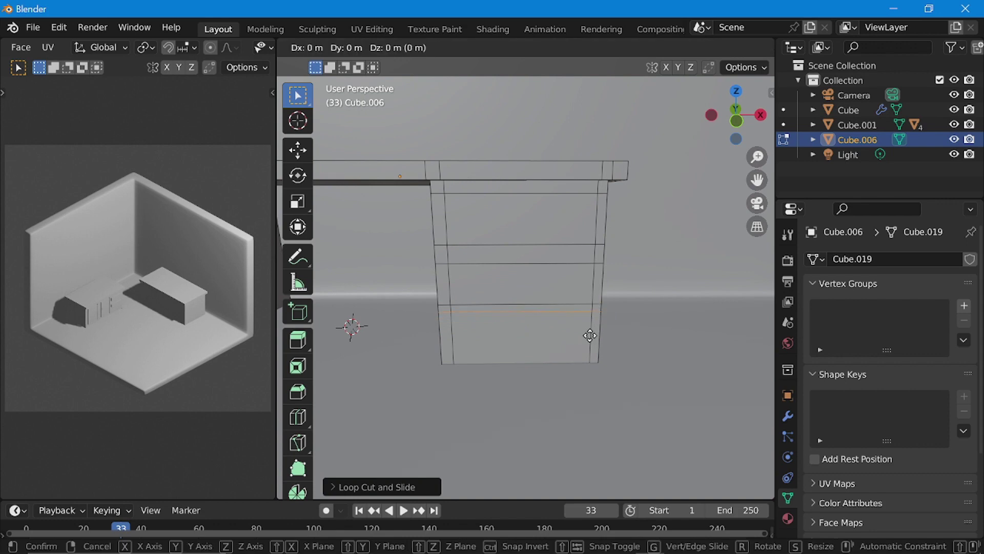
key(z)
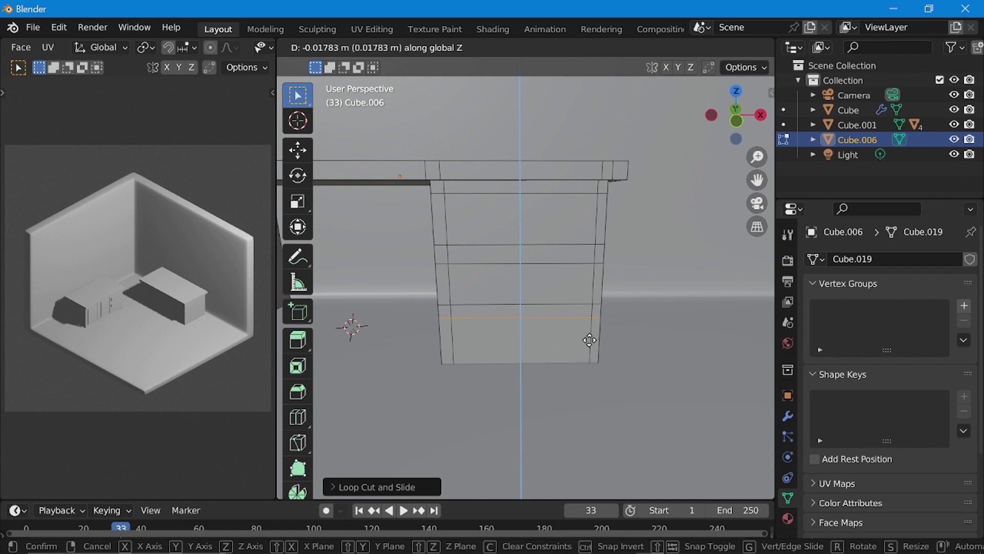
click(587, 356)
Add a horizontal loop cut close to the drawer block's bottom edge, sliding it about 0.52 downward
key(ctrl+r)
click(598, 354)
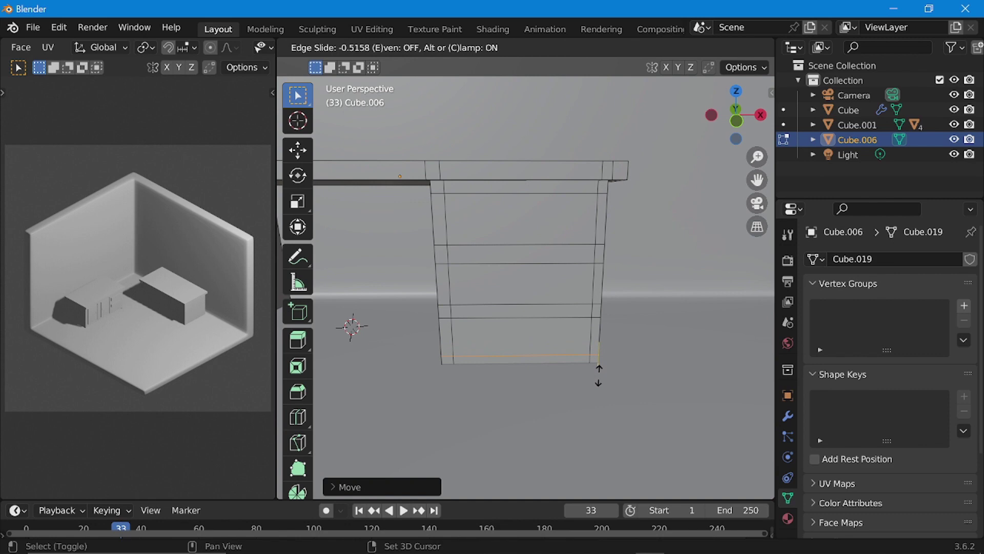
shift+click(599, 375)
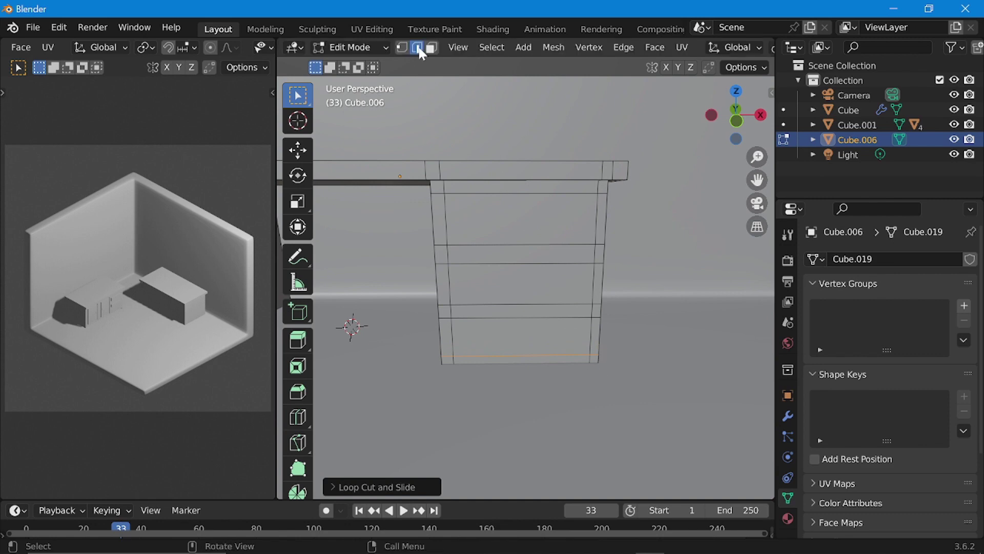
Select the three inner drawer-front faces of the drawer block in face selection mode
click(431, 47)
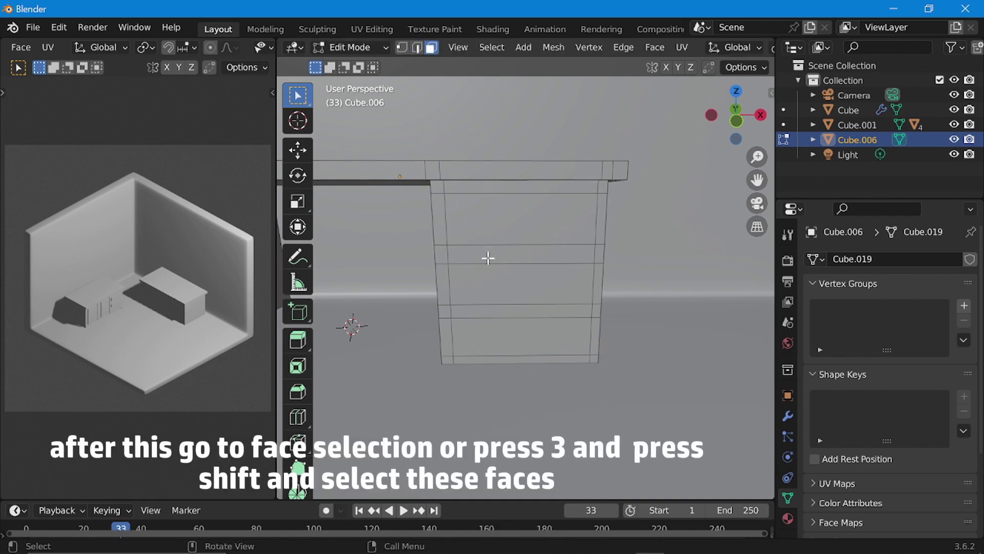
click(523, 229)
shift+click(522, 277)
shift+click(529, 334)
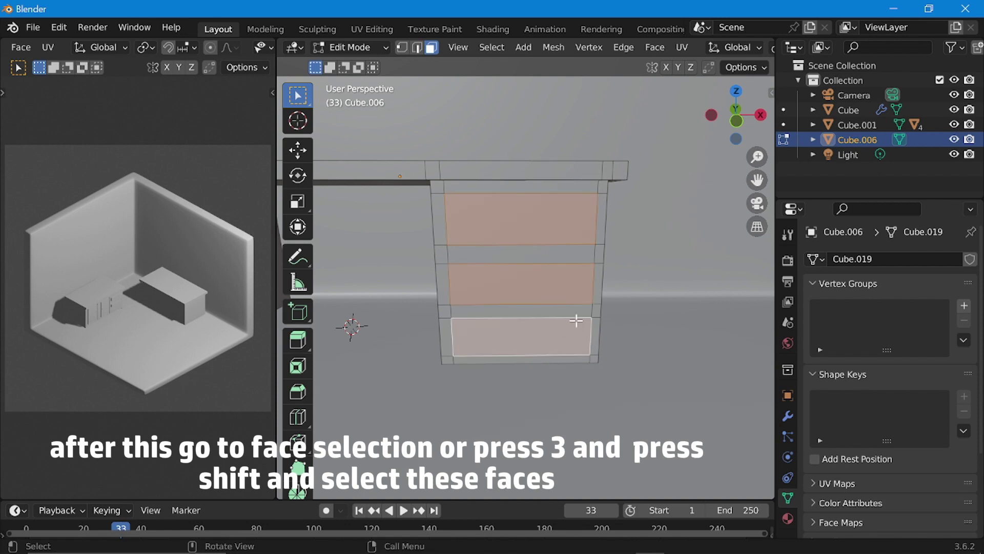
Apply the table's scale in Object Mode and return to Edit Mode
key(Tab)
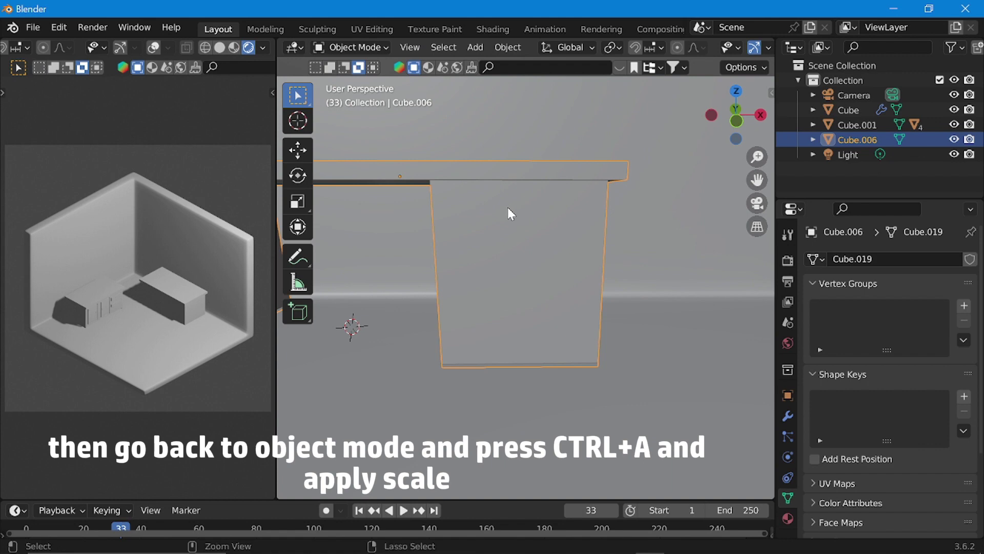
key(ctrl+a)
click(505, 208)
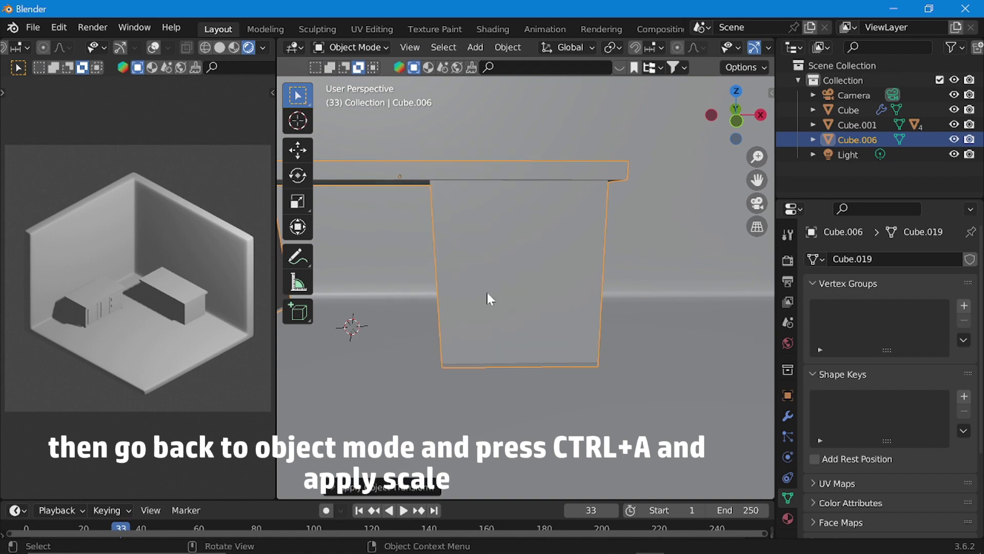
key(Tab)
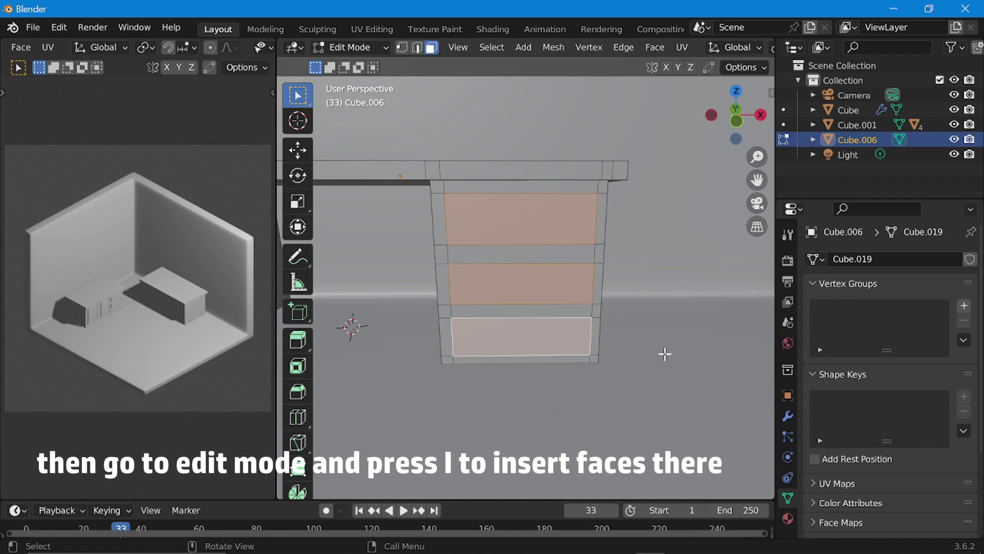
Inset the three selected drawer faces individually by about 0.017 m and extrude them about 0.02 m inward along Y
key(i)
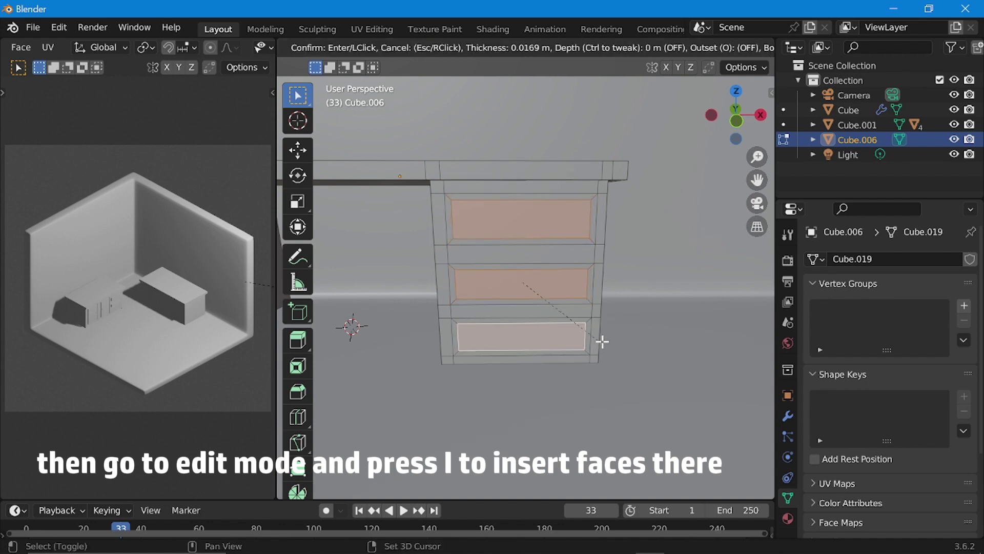
click(604, 340)
middle_drag(619, 299, 531, 313)
key(e)
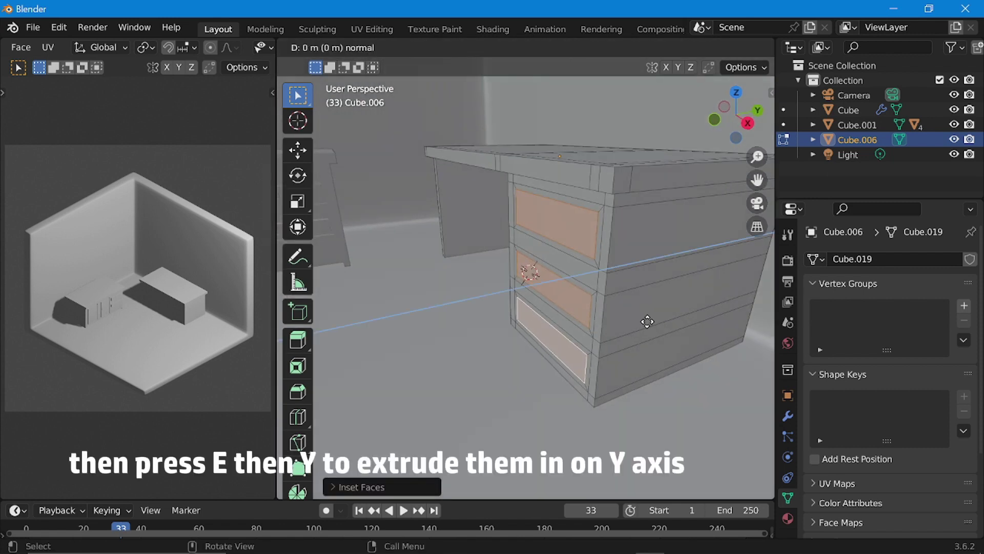
key(y)
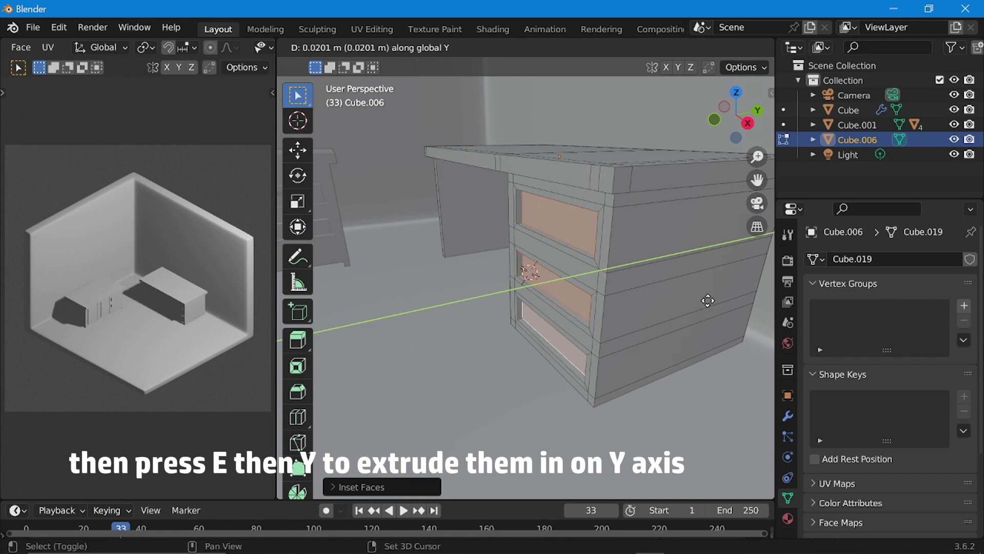
click(707, 299)
Inset the three recessed drawer faces by about 0.014 m and extrude them outward along Y
middle_drag(707, 299, 680, 311)
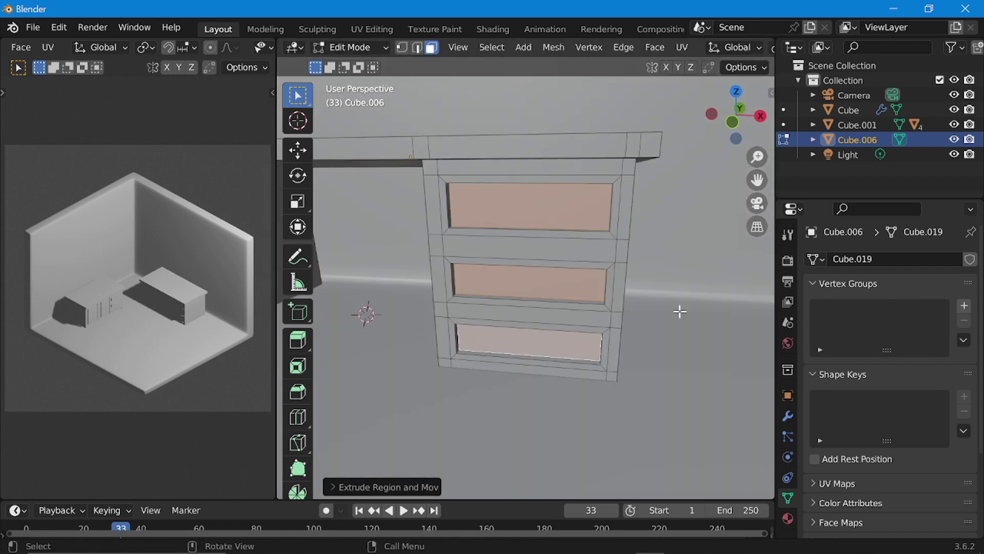
key(i)
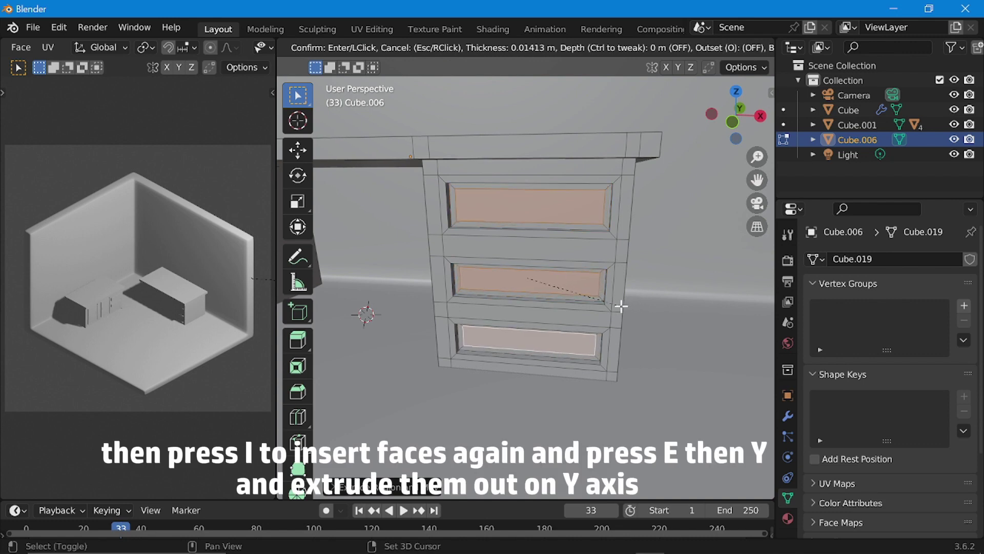
click(622, 306)
middle_drag(582, 311, 653, 326)
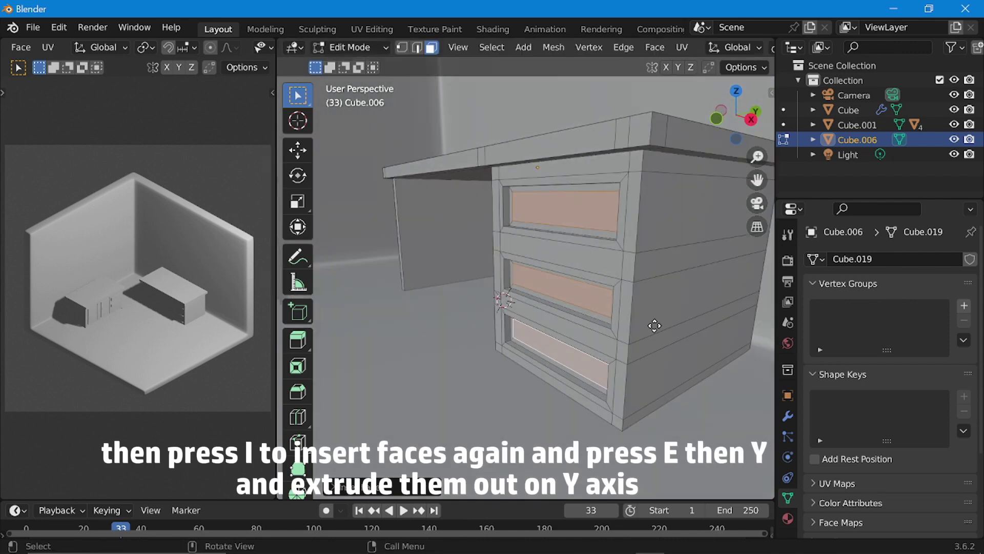
key(e)
key(y)
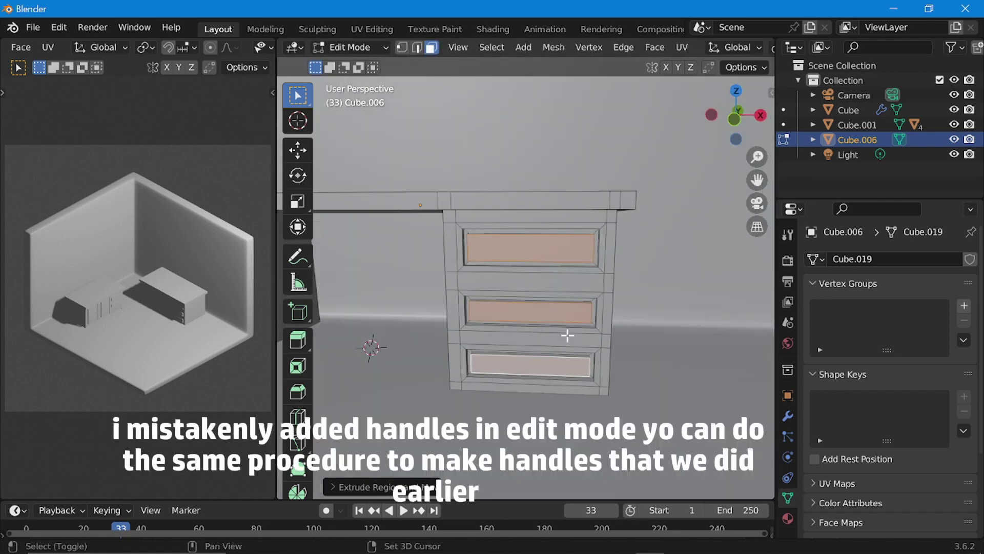
Add a cube at the centre of the top drawer front, scale it down and stretch it along X into a narrow handle
key(shift+a)
click(509, 259)
key(s)
click(550, 283)
scroll(605, 275, up, 3)
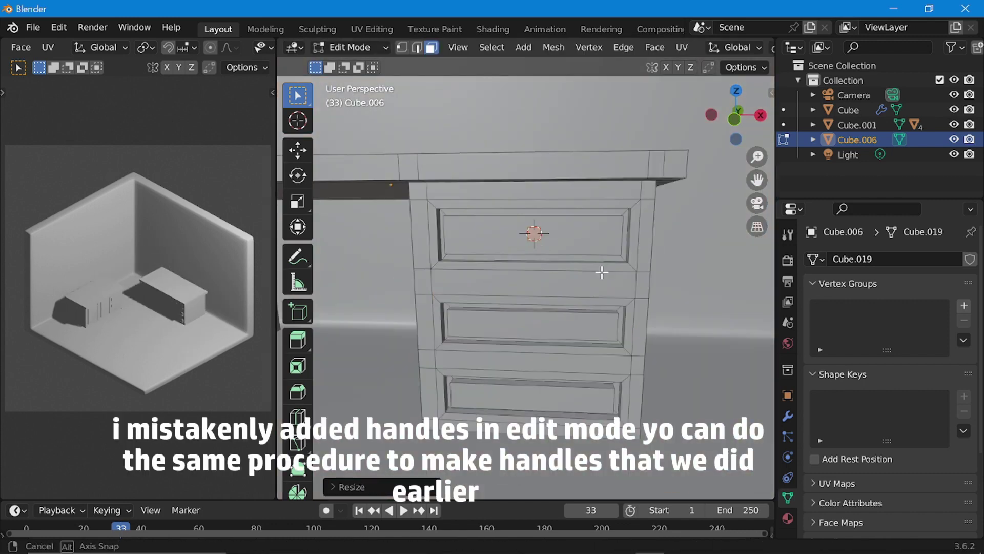
middle_drag(605, 275, 697, 260)
scroll(697, 259, up, 3)
key(s)
key(y)
click(604, 226)
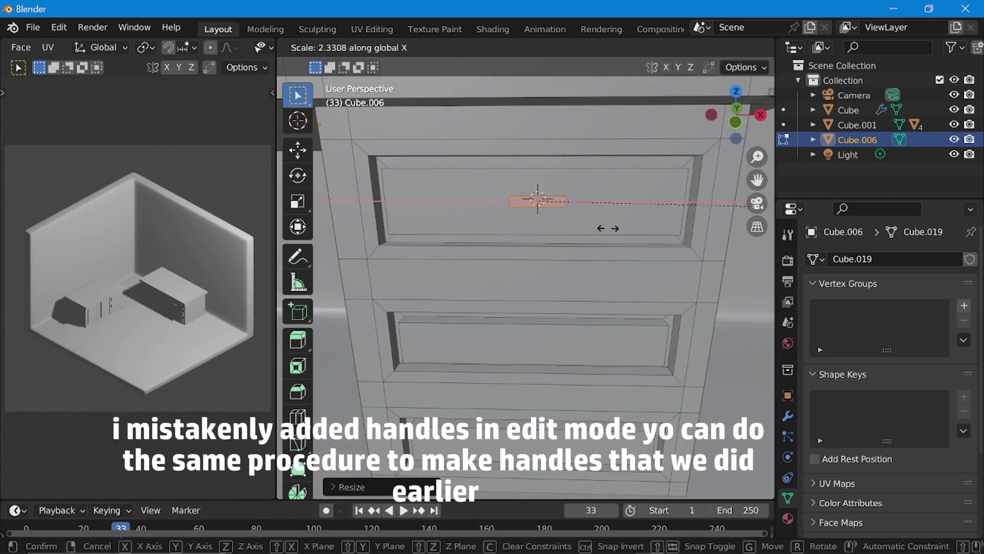
Position the handle on the top drawer, duplicate it down along Z for the lower drawers, and return to Object Mode
middle_drag(604, 227, 631, 278)
key(g)
click(568, 218)
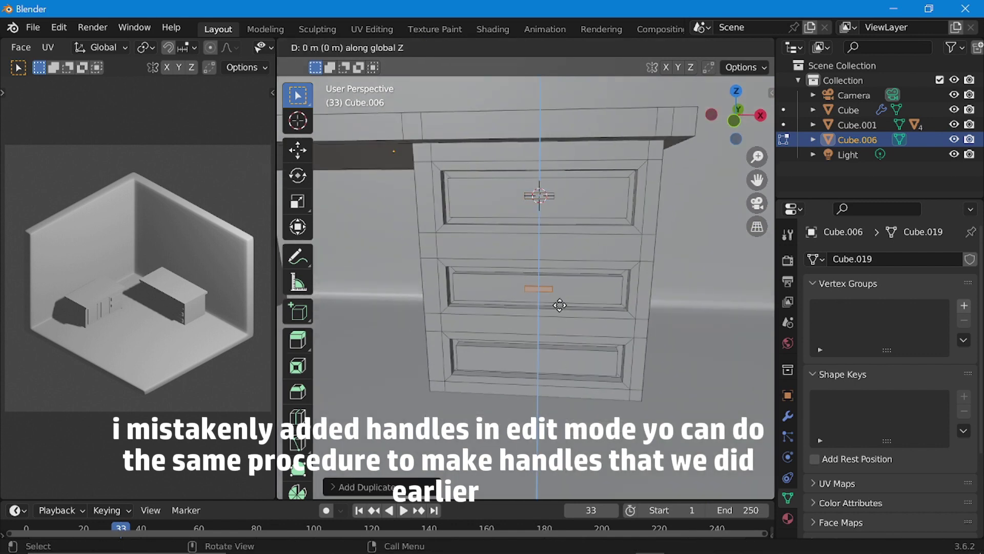
key(Escape)
scroll(539, 335, down, 5)
key(Tab)
scroll(517, 345, down, 4)
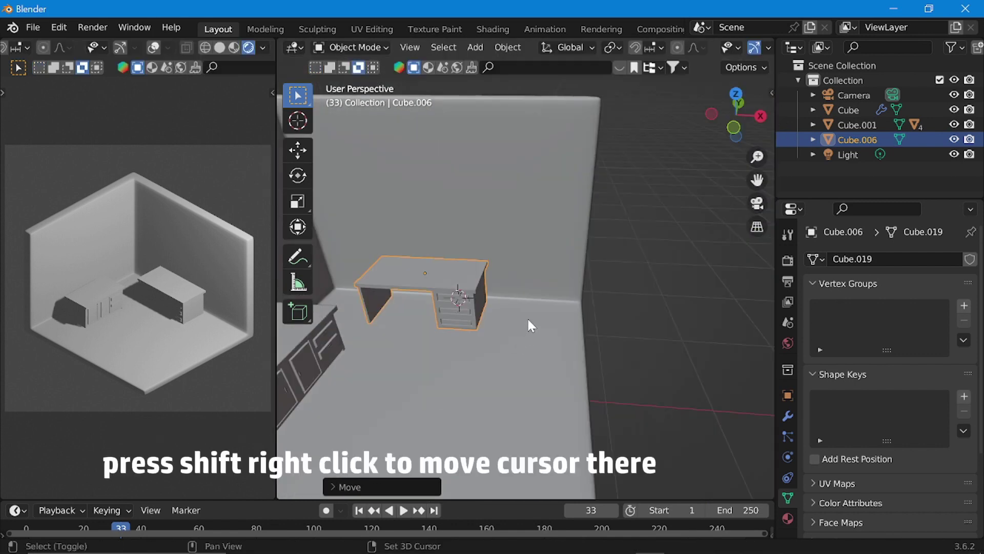
Place the 3D cursor on the floor beside the table's drawer block, add a cube there and scale it down
shift+right_click(528, 319)
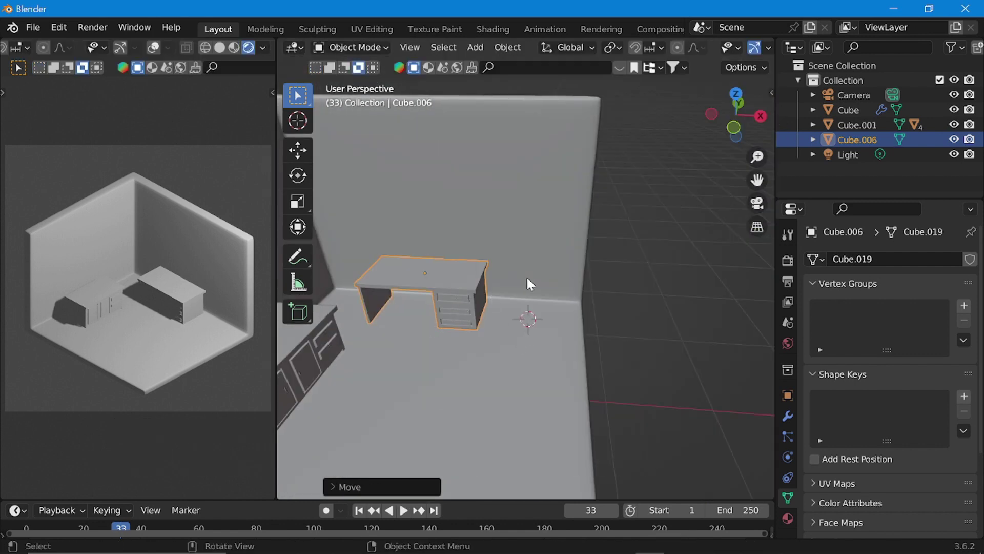
key(shift+a)
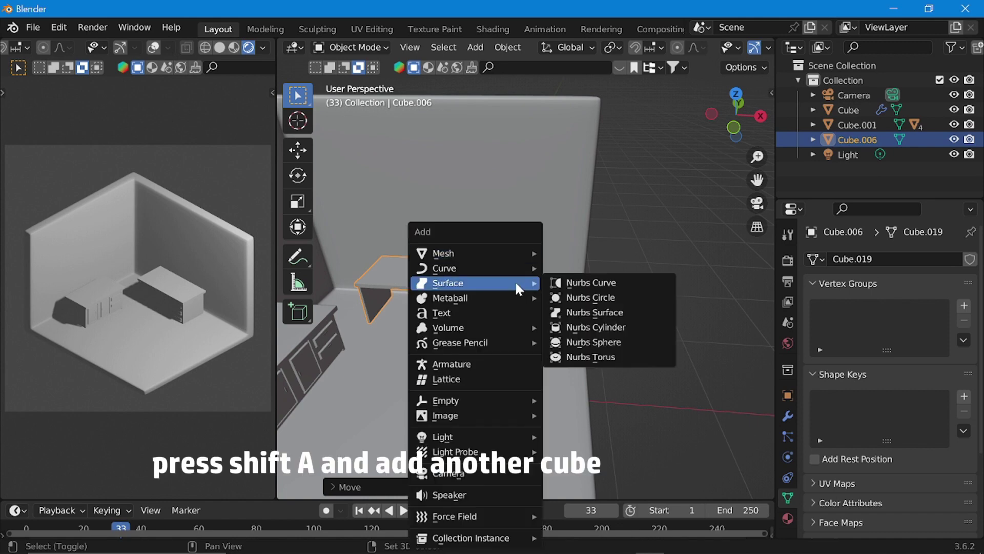
mouse_move(495, 252)
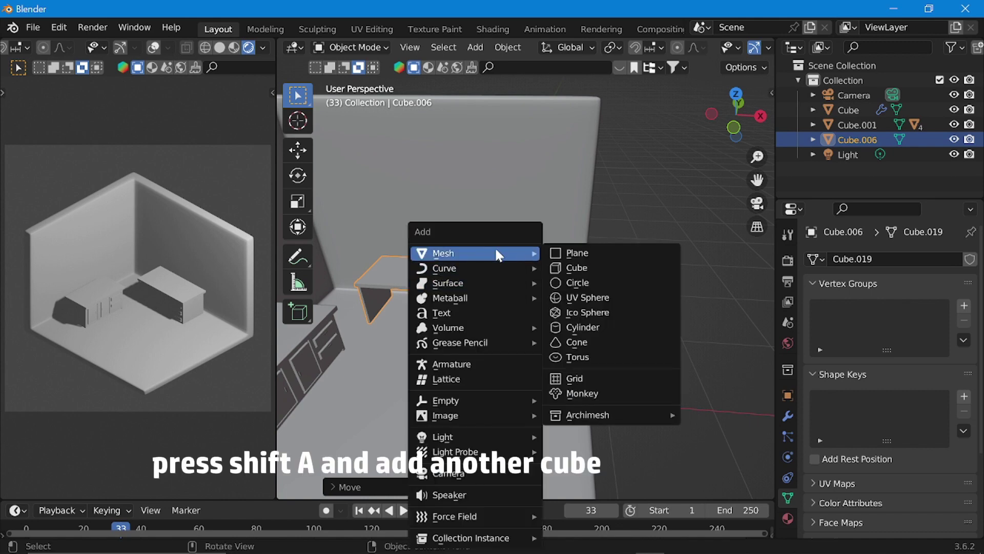
click(604, 268)
key(s)
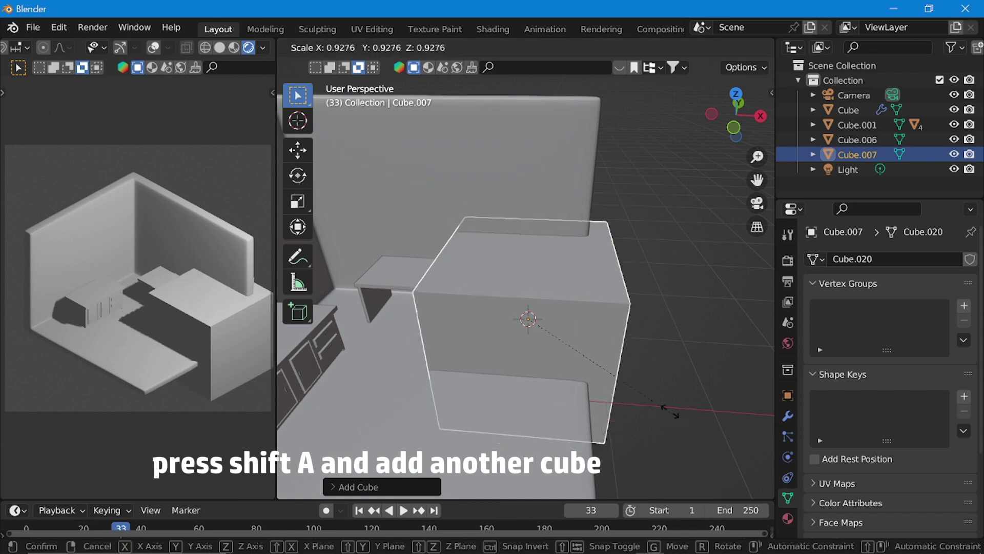
click(568, 340)
Raise the small cube above the floor along Z and stretch it along Z into a tall block
middle_drag(568, 341, 579, 322)
key(g)
key(z)
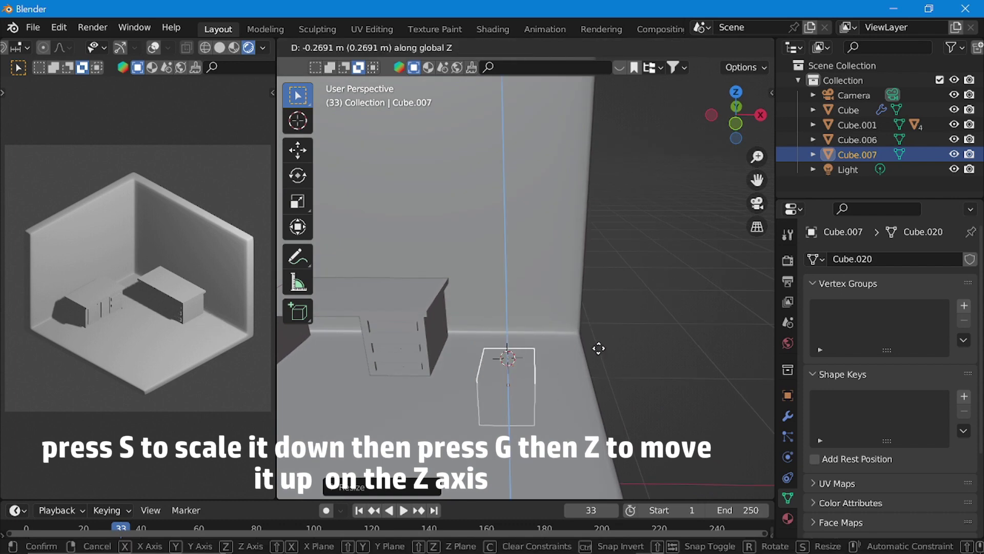
click(600, 210)
middle_drag(670, 335, 672, 331)
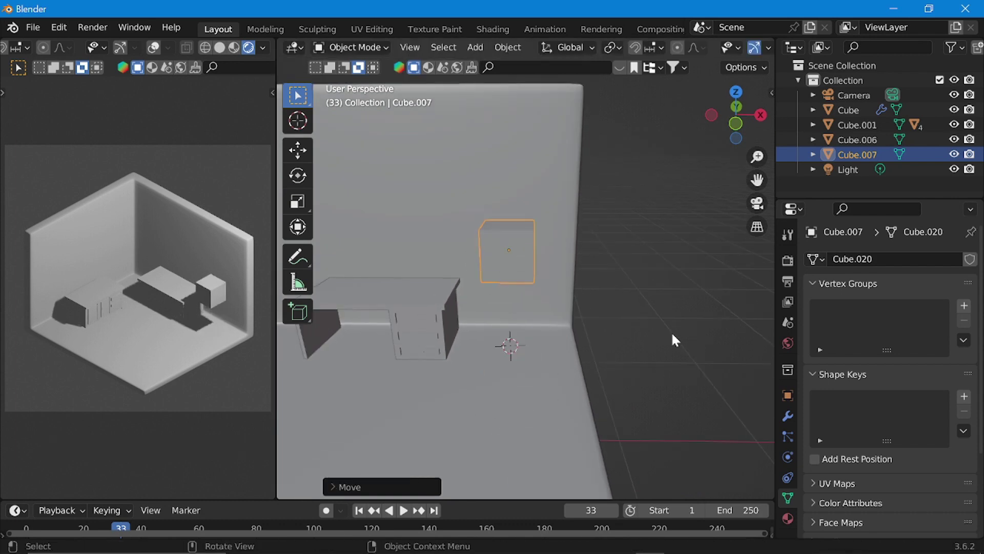
key(s)
key(z)
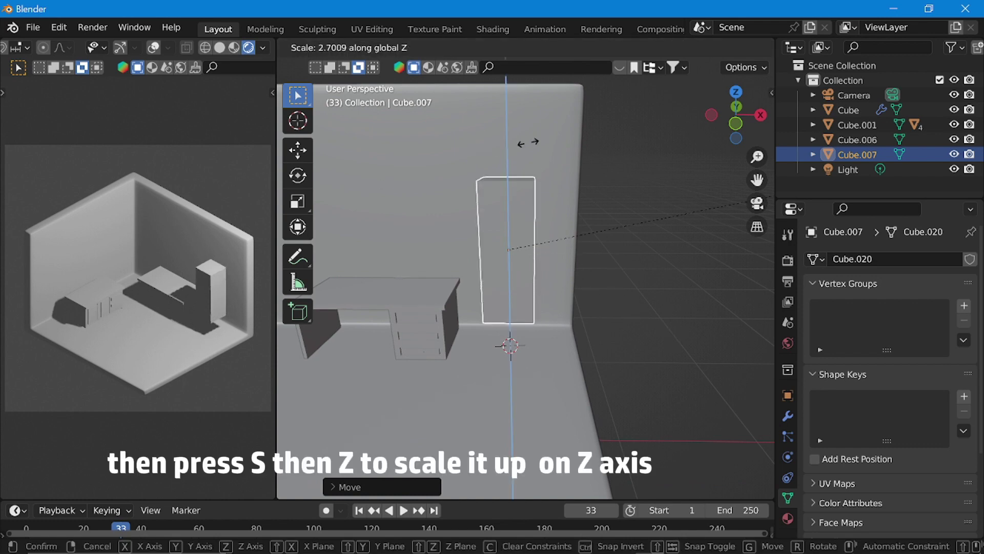
click(610, 111)
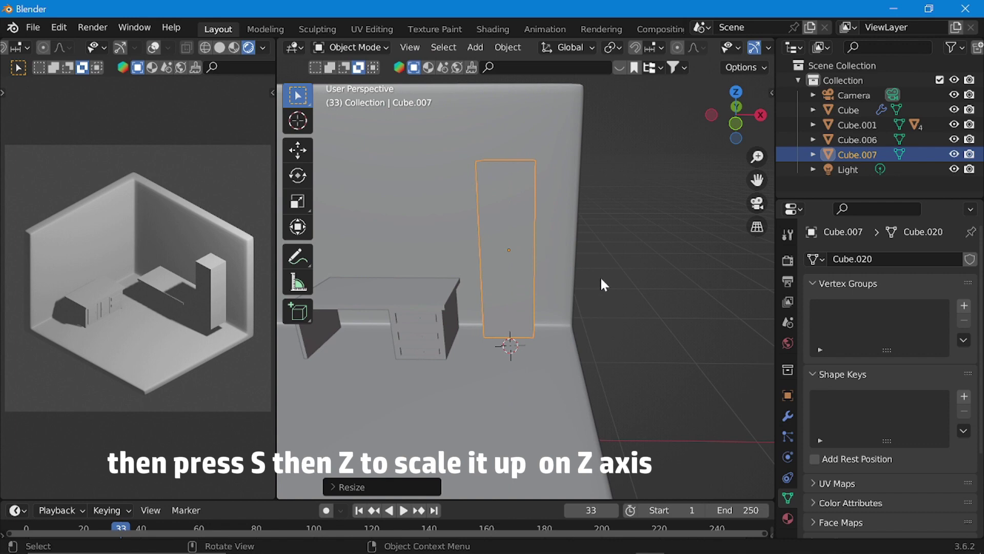
Widen the tall block along X by a factor of about 1.57
key(g)
key(s)
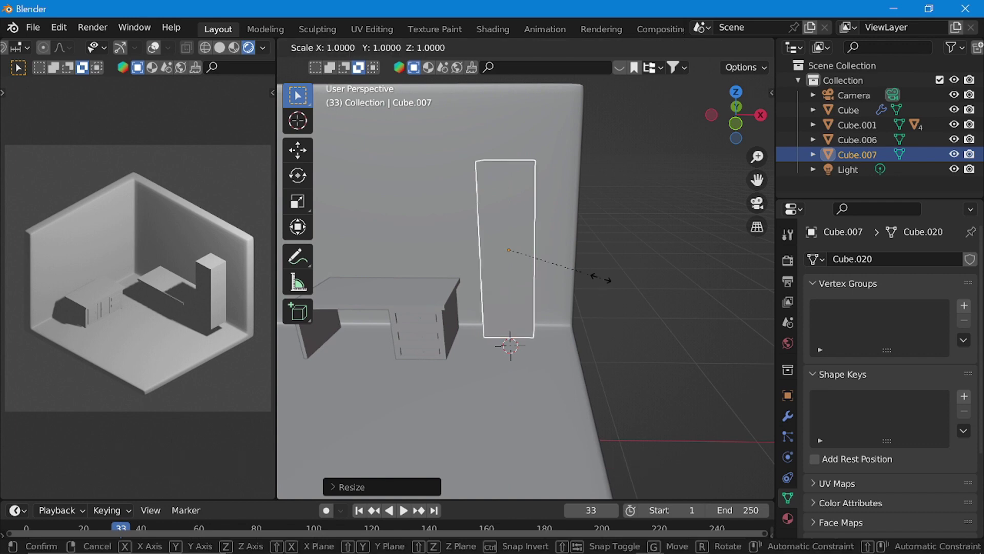
key(z)
key(x)
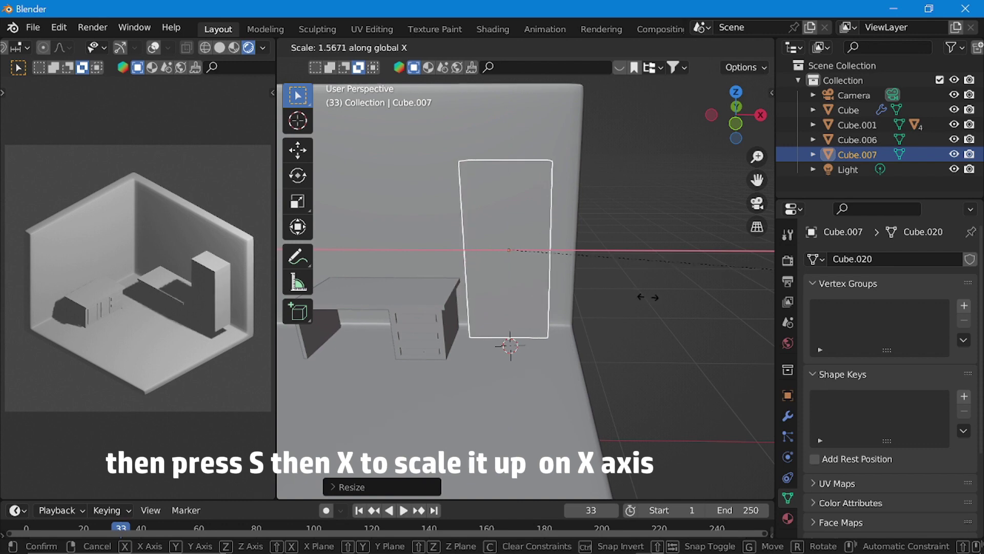
click(631, 294)
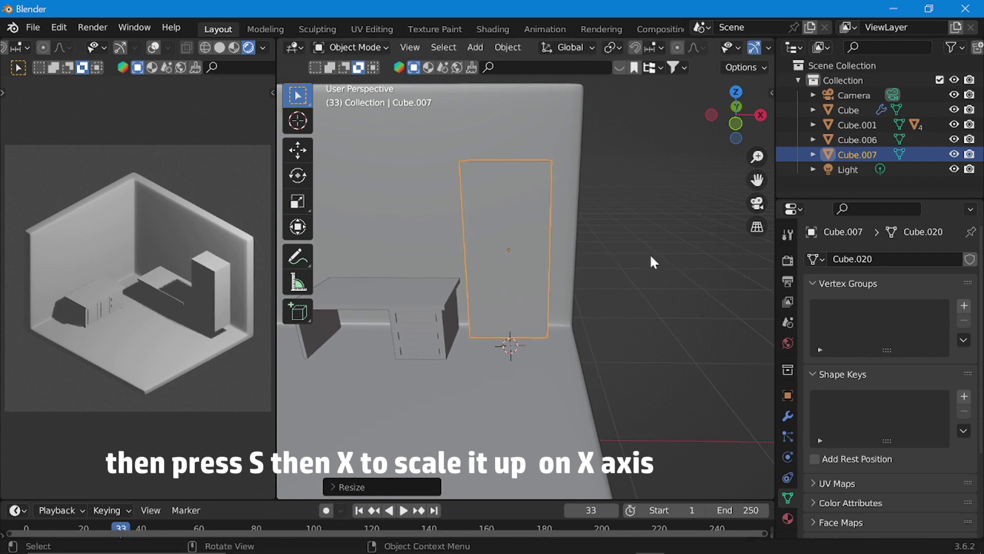
Lower the tall block about 0.23 m along Z in front view so it rests on the floor
click(735, 122)
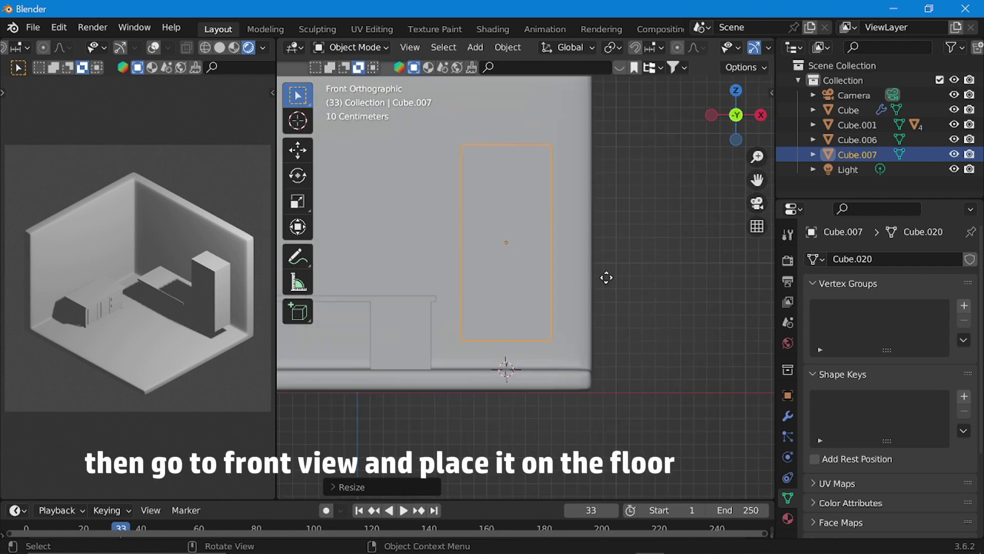
key(g)
key(z)
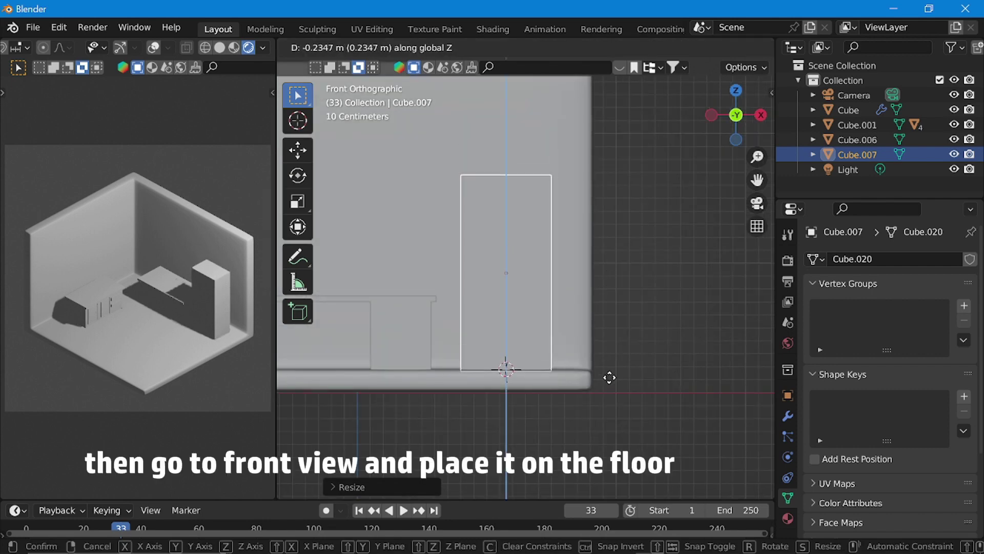
click(612, 359)
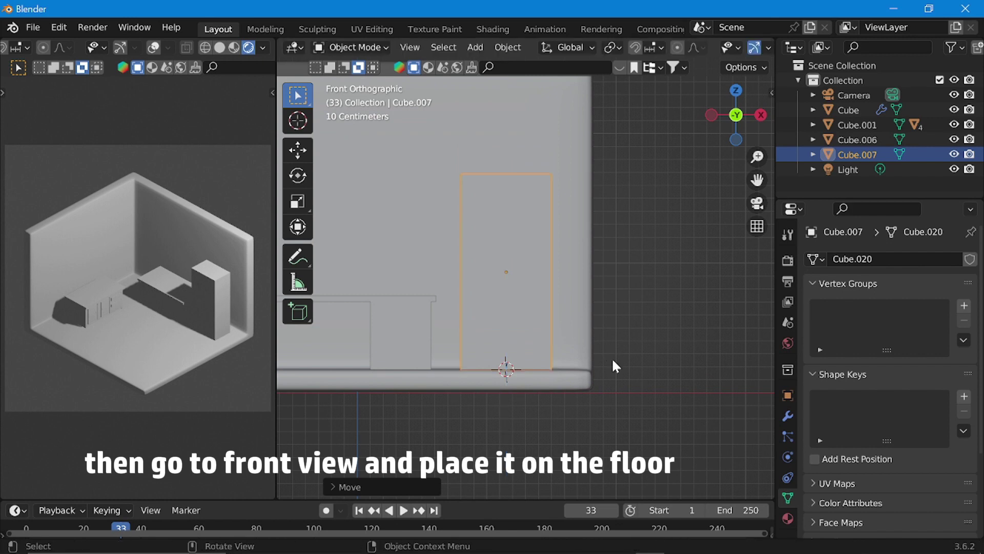
Shift the tall block about 0.02 m along X and scale it slightly wider along X
key(g)
key(x)
key(s)
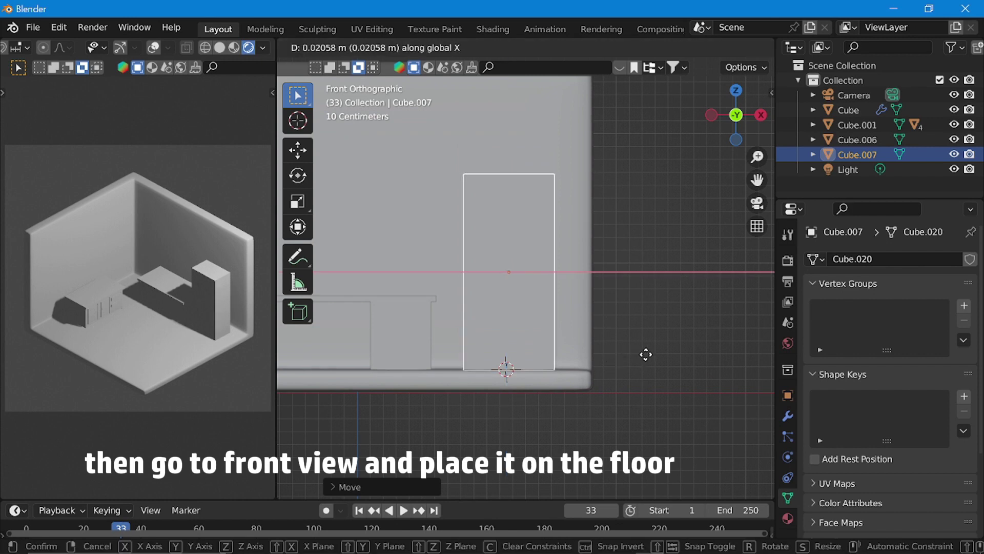
click(699, 339)
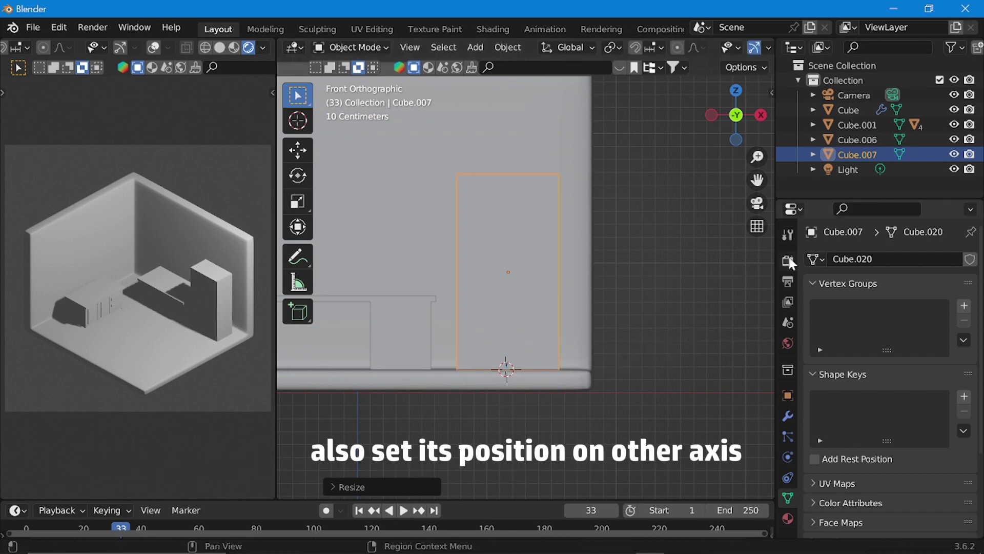
Move the tall block along Y toward the back wall of the room
middle_drag(651, 256, 485, 306)
click(655, 313)
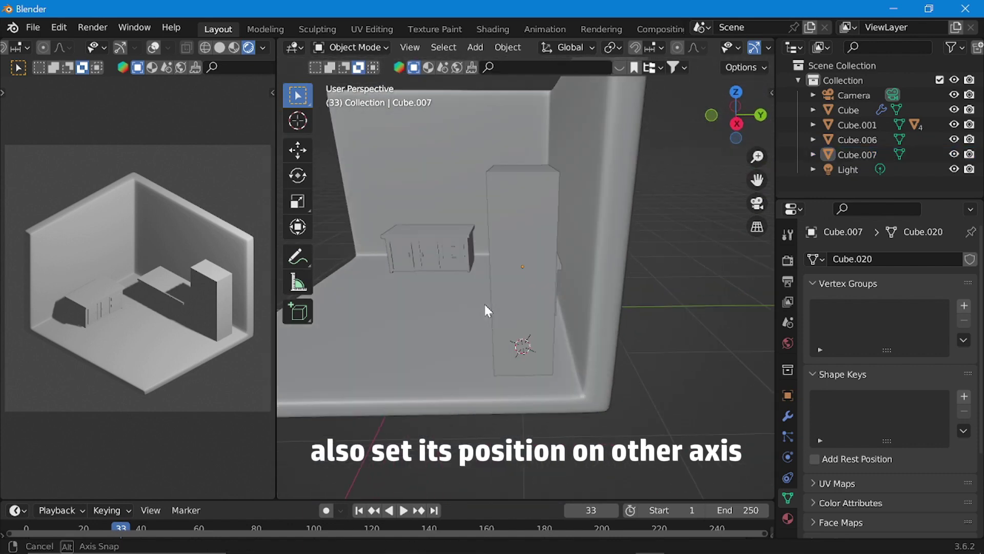
click(539, 296)
middle_drag(553, 291, 570, 293)
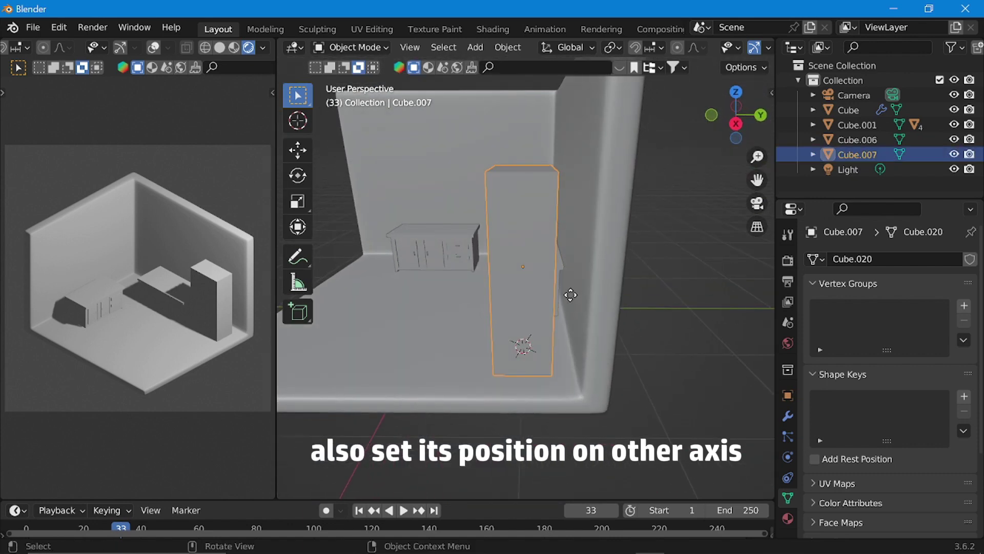
key(g)
key(y)
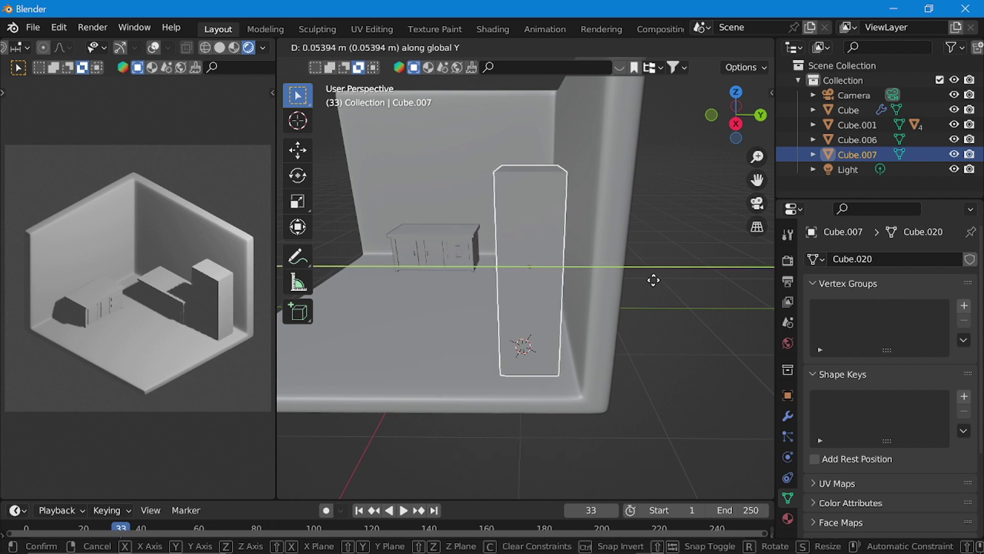
click(675, 254)
middle_drag(675, 253, 700, 282)
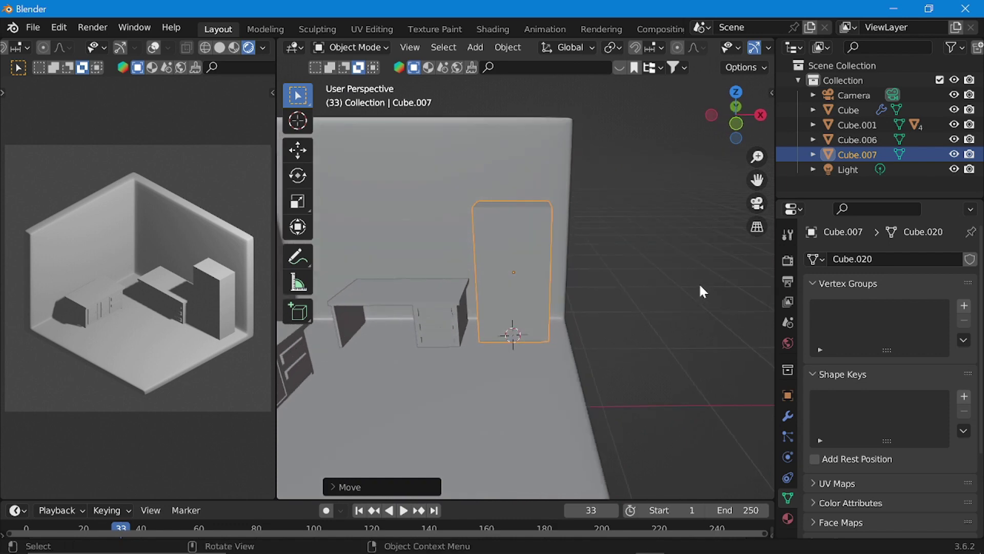
In Edit Mode, add one vertical loop cut down the middle of the tall block's front
scroll(631, 283, up, 3)
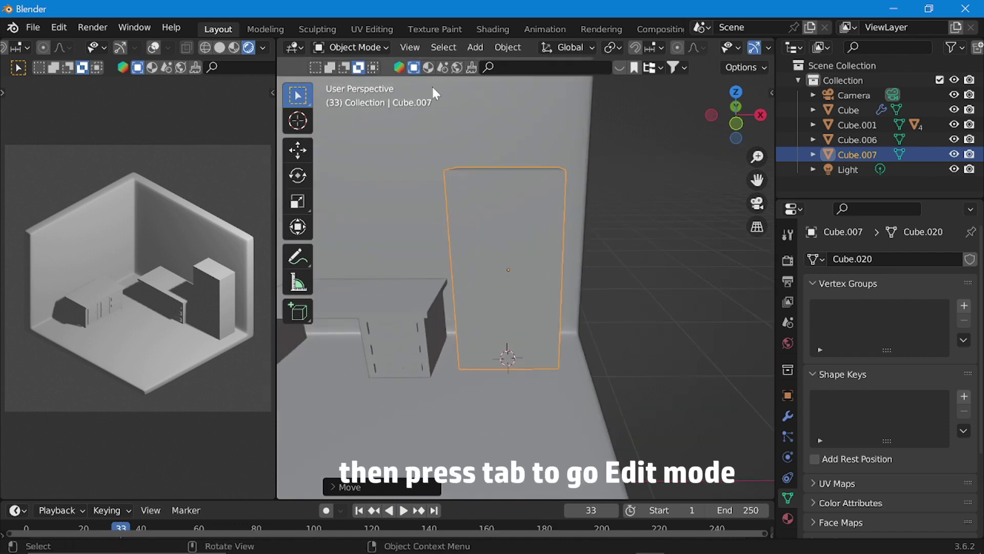
key(Tab)
key(alt+a)
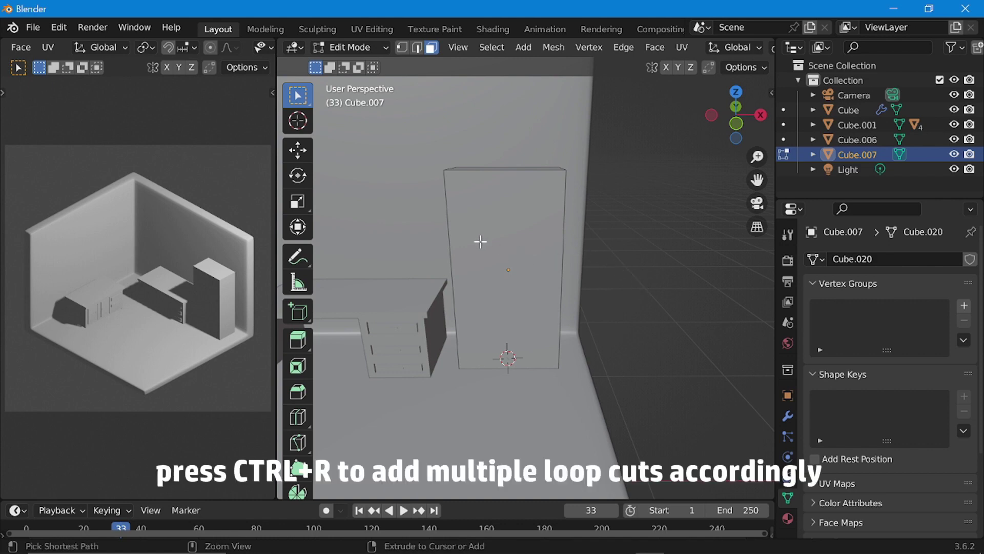
key(ctrl+r)
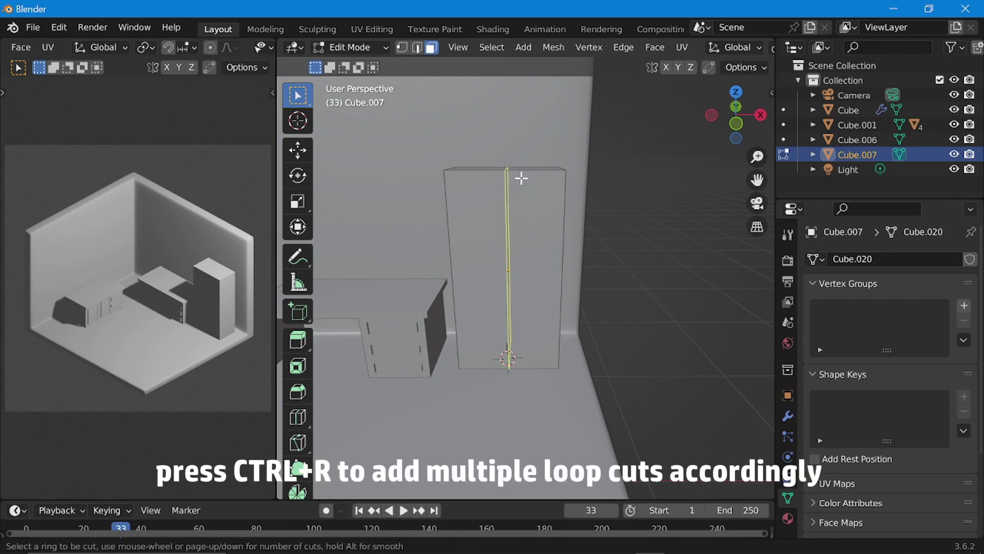
scroll(522, 178, up, 1)
scroll(522, 178, down, 1)
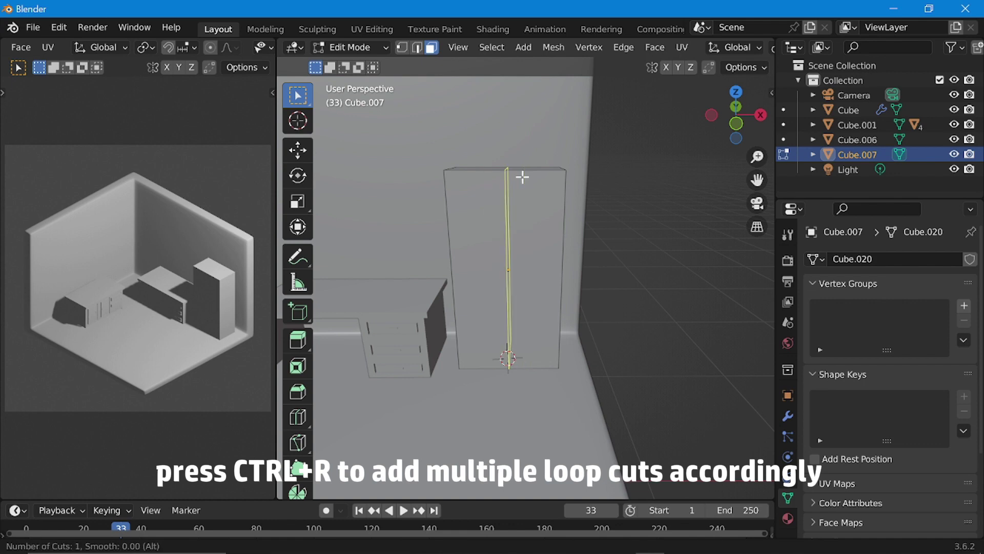
click(522, 177)
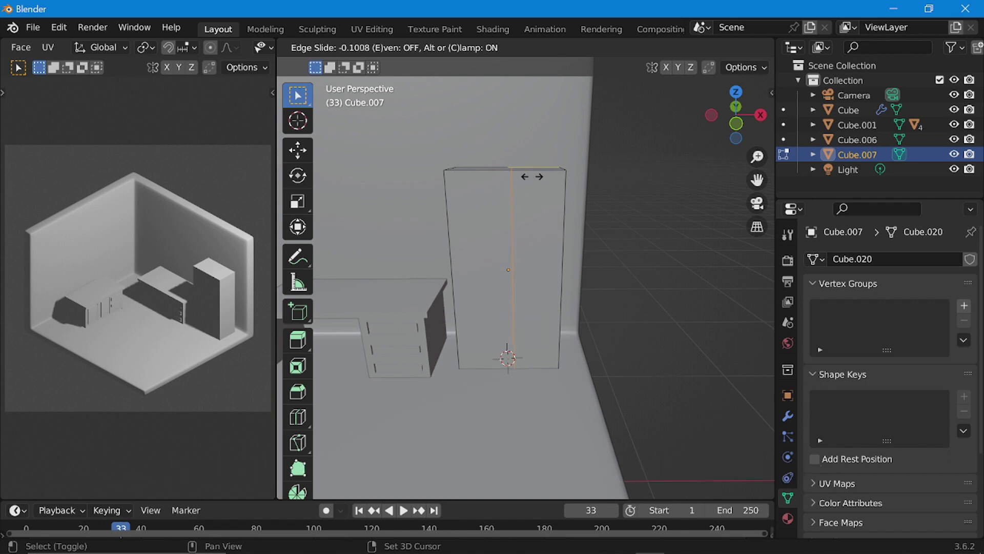
click(525, 177)
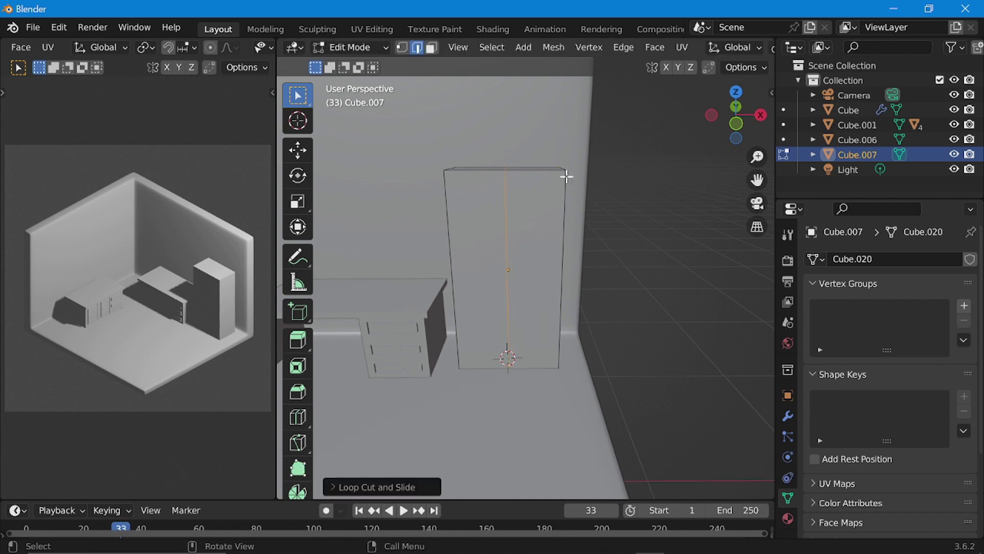
Shift the vertical loop cut slightly along positive X in front view, just past the block's centre
click(727, 120)
scroll(603, 227, up, 2)
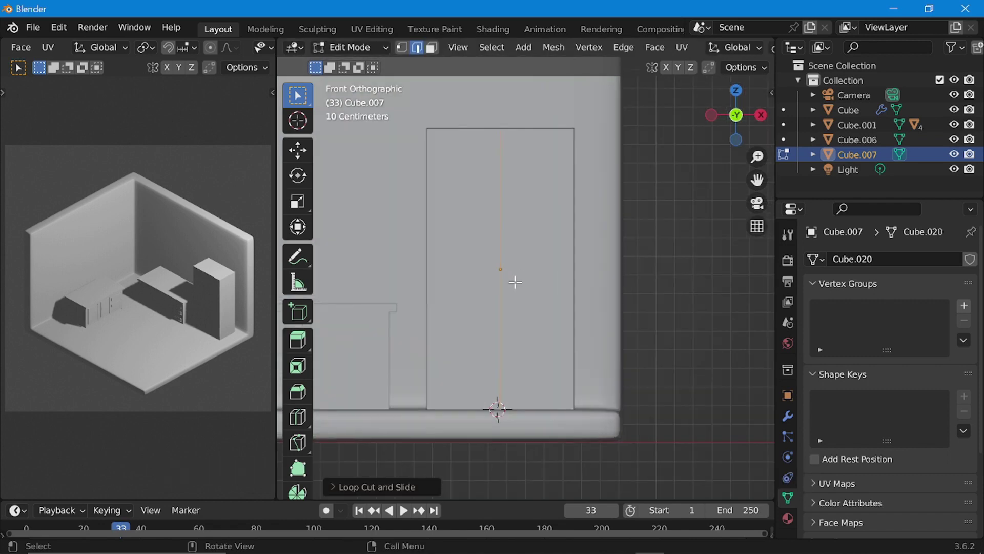
key(g)
key(x)
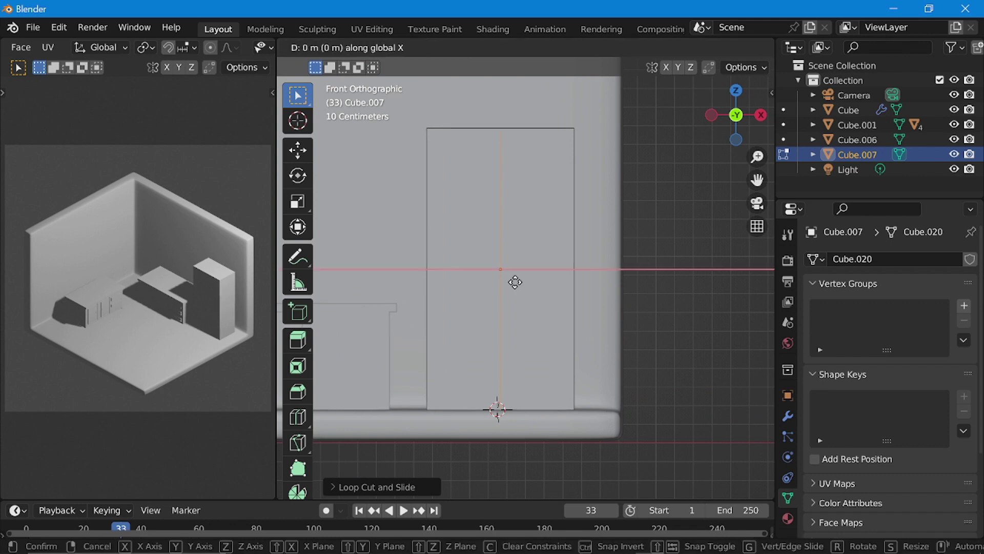
click(567, 270)
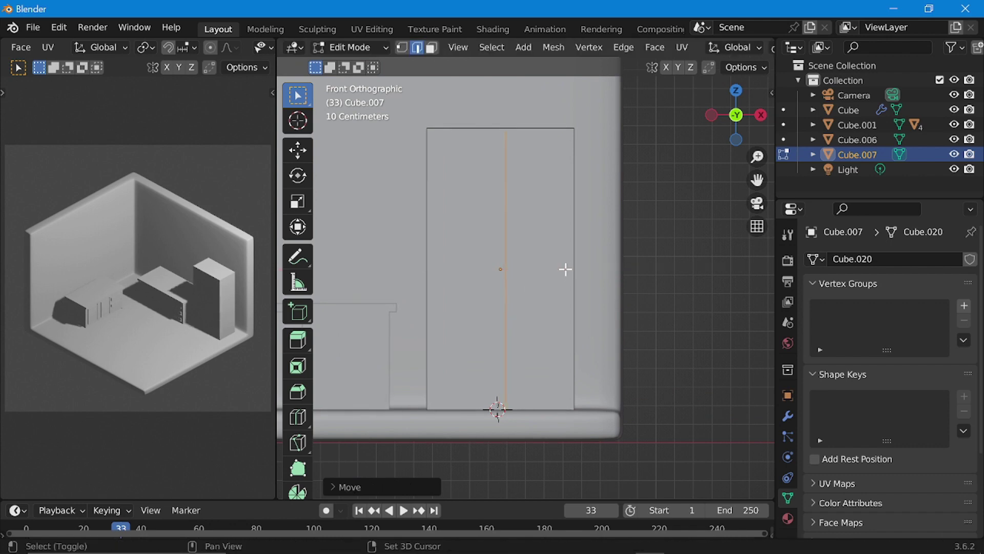
Add a second vertical loop cut close beside the first, leaving a narrow strip between two door faces
key(ctrl+r)
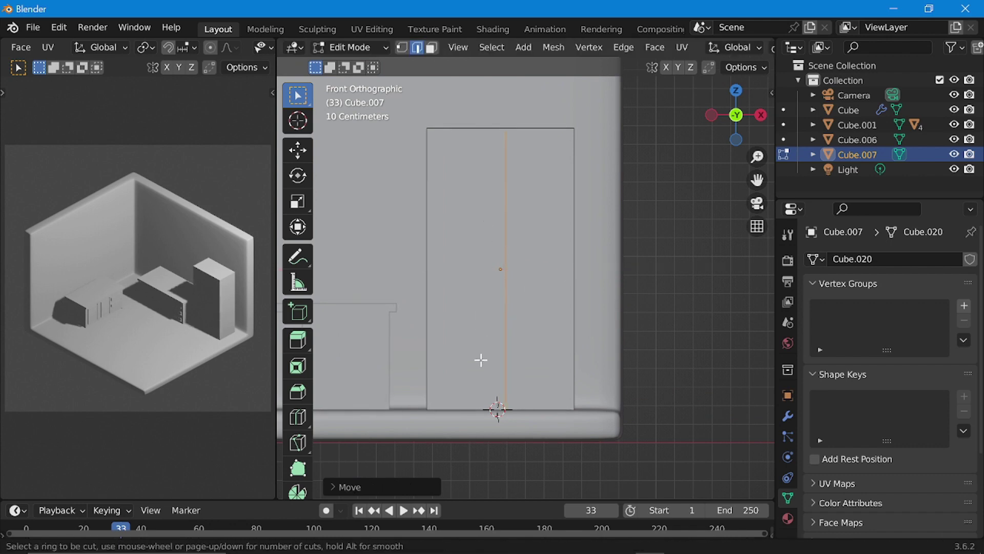
click(489, 136)
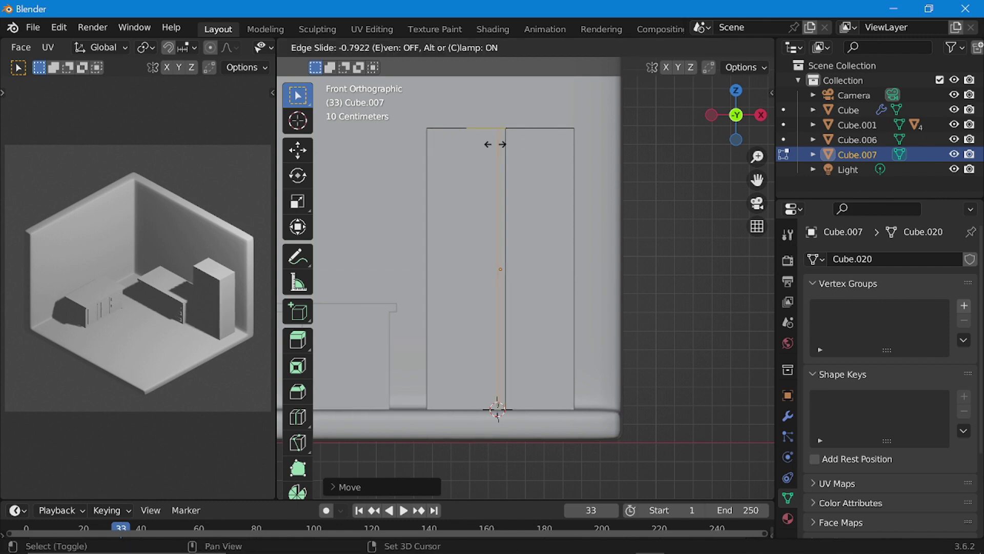
click(513, 135)
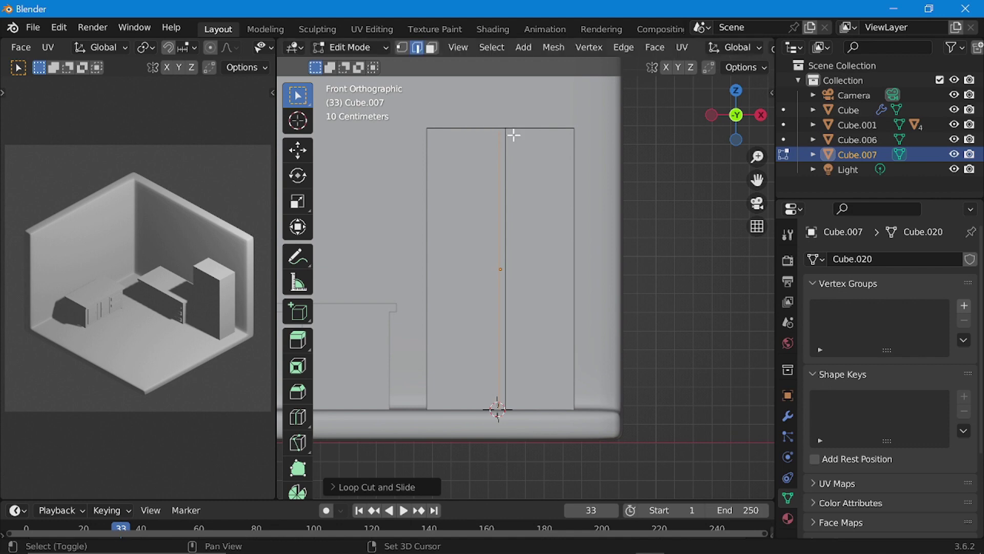
middle_drag(488, 237, 472, 287)
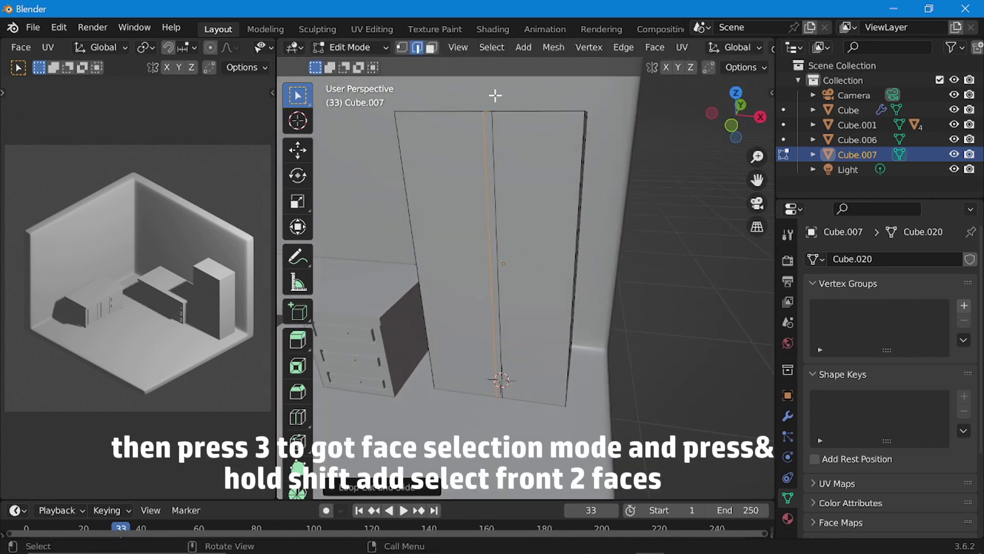
Select the two wide front faces of the tall block and inset them with a thin border
key(3)
shift+click(520, 275)
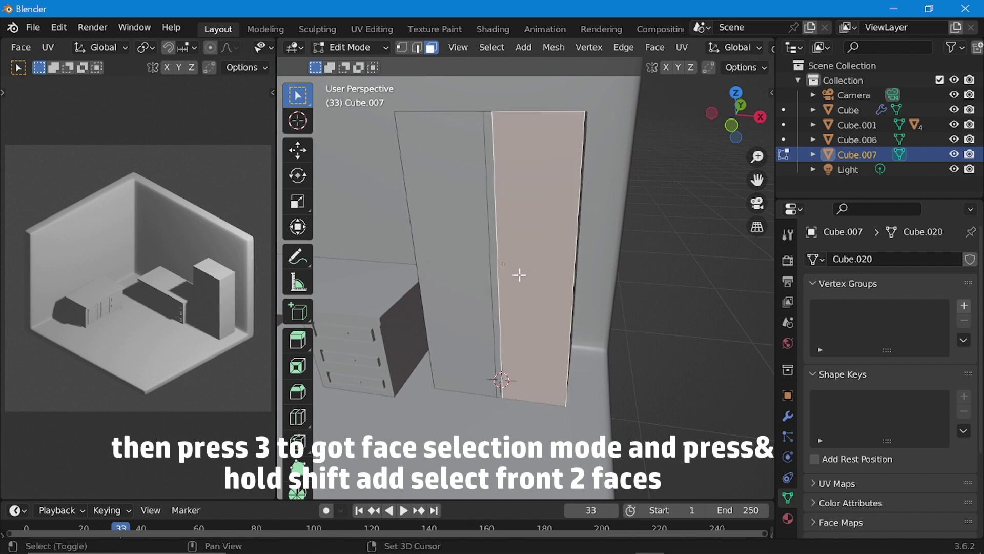
shift+click(467, 223)
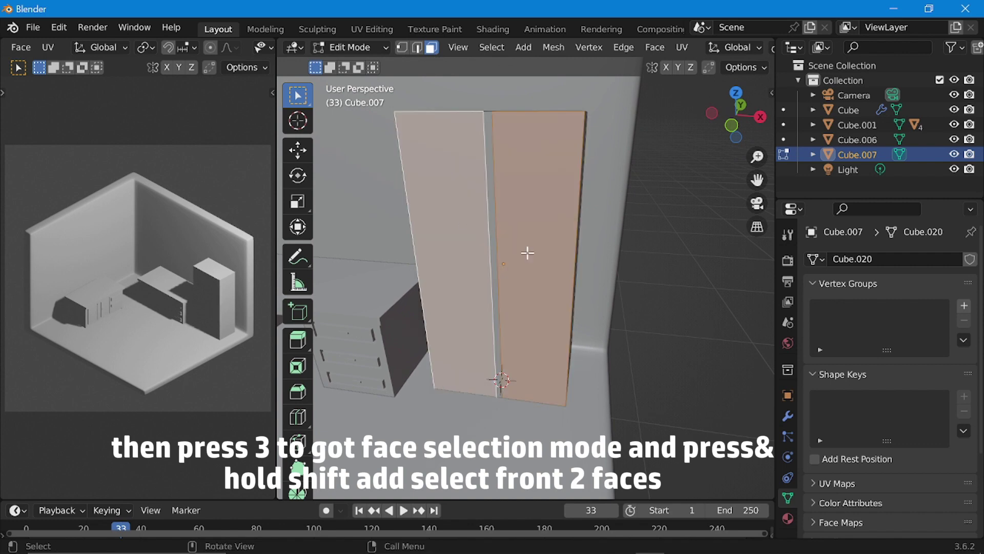
middle_drag(561, 260, 580, 285)
key(i)
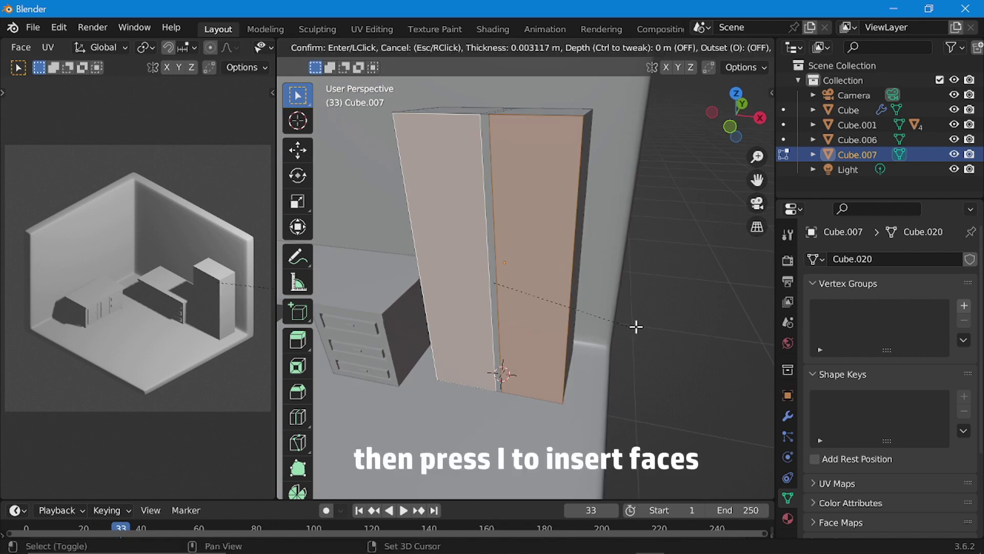
click(604, 295)
Extrude the two inset front faces slightly outward along Y to form the cupboard doors
middle_drag(604, 295, 608, 293)
key(e)
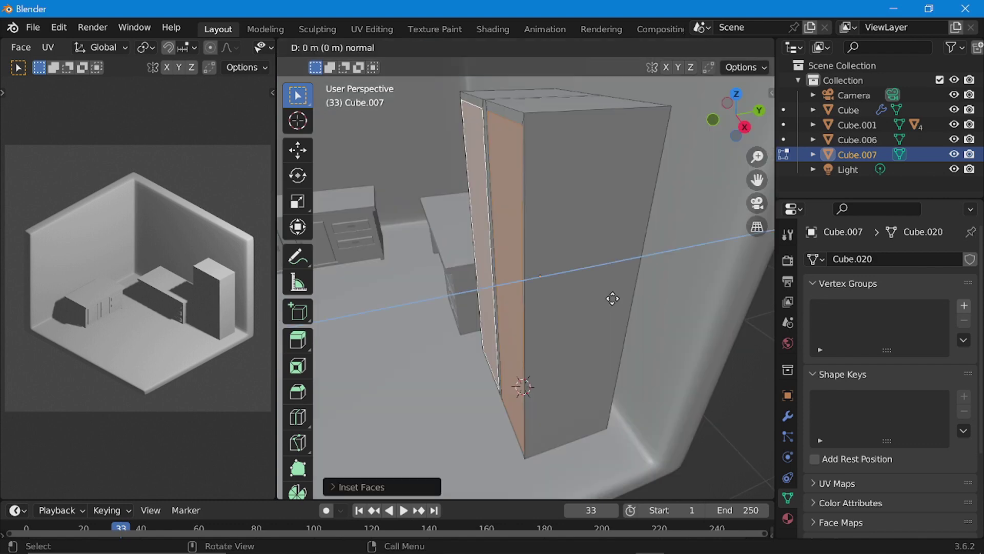
key(x)
key(y)
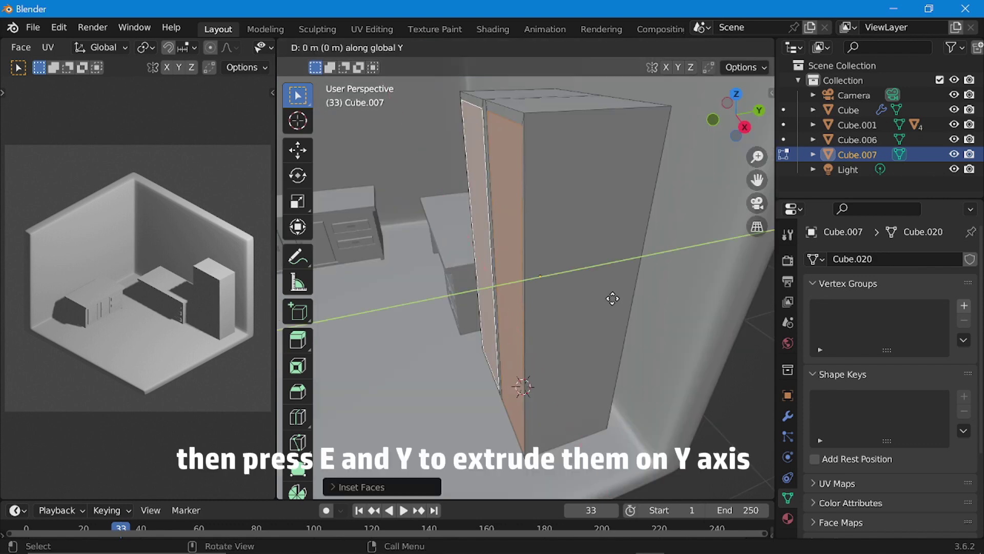
click(573, 302)
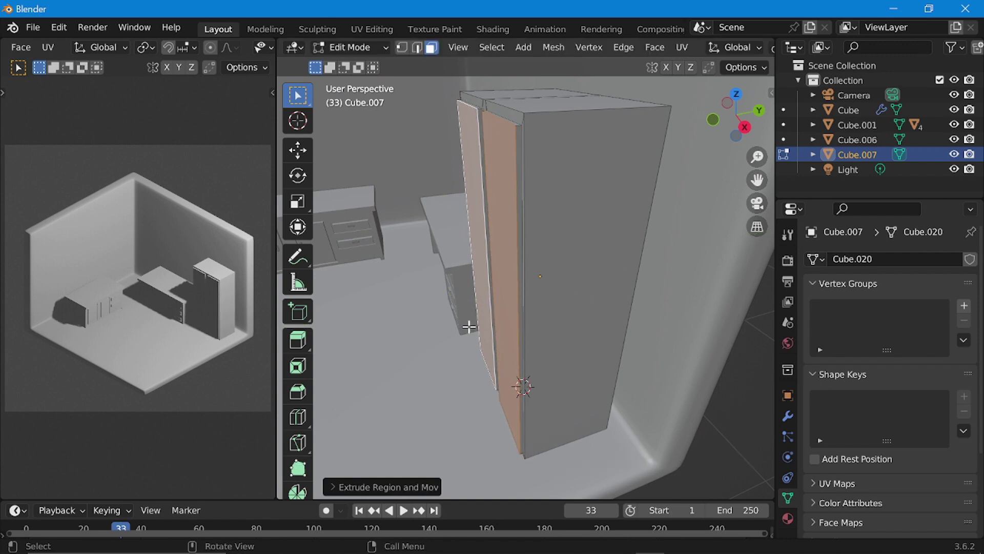
In Object Mode, place the 3D cursor mid-height on the right cupboard door near the centre gap and add a cube for the handle
key(Tab)
middle_drag(518, 301, 636, 235)
scroll(636, 235, up, 3)
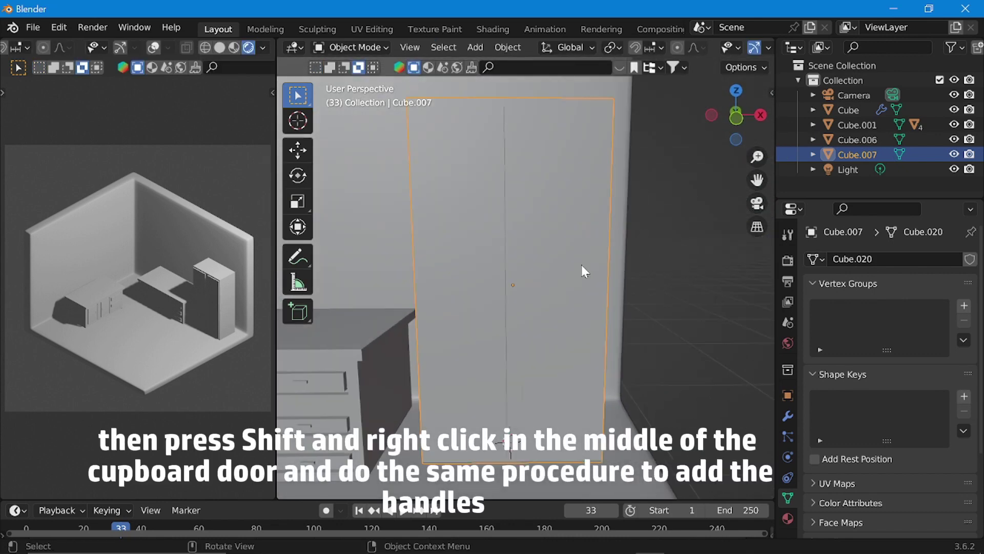
shift+right_click(519, 270)
key(shift+a)
click(593, 205)
key(s)
key(y)
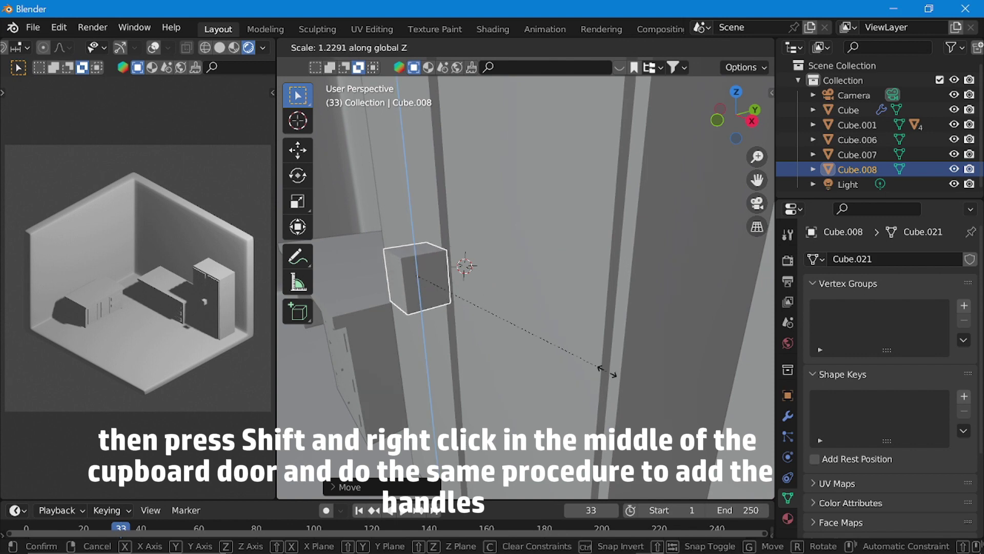
Shape the cube into a thin vertical handle and duplicate it along X onto the other cupboard door
click(519, 293)
key(s)
key(y)
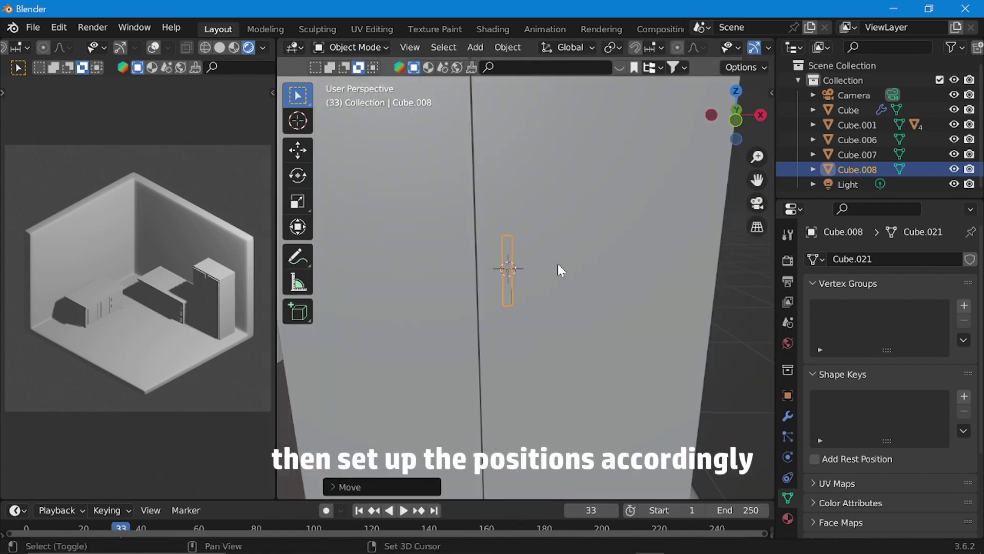
key(shift+d)
key(x)
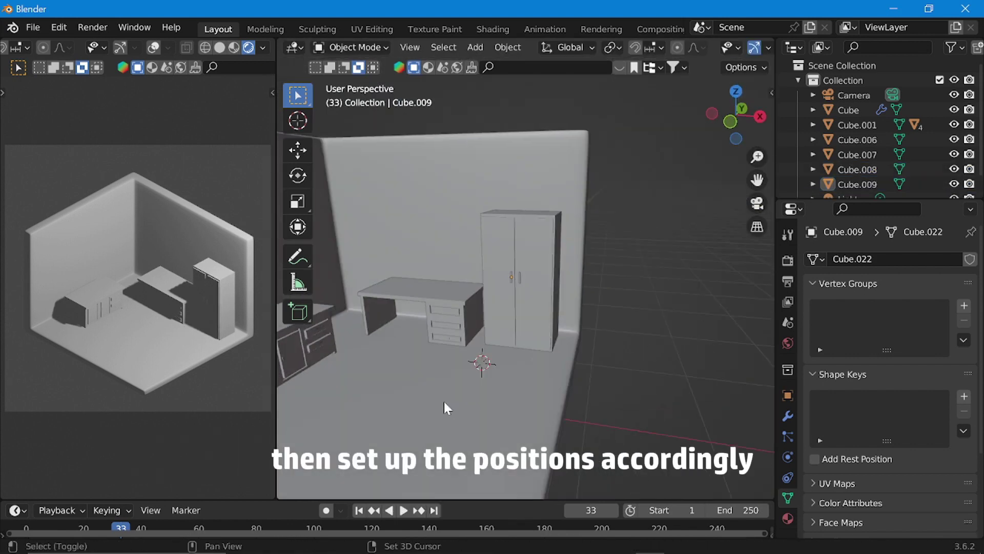
Reposition the low cabinet along X in top view, shifting it about 0.015 m toward the side wall
click(514, 344)
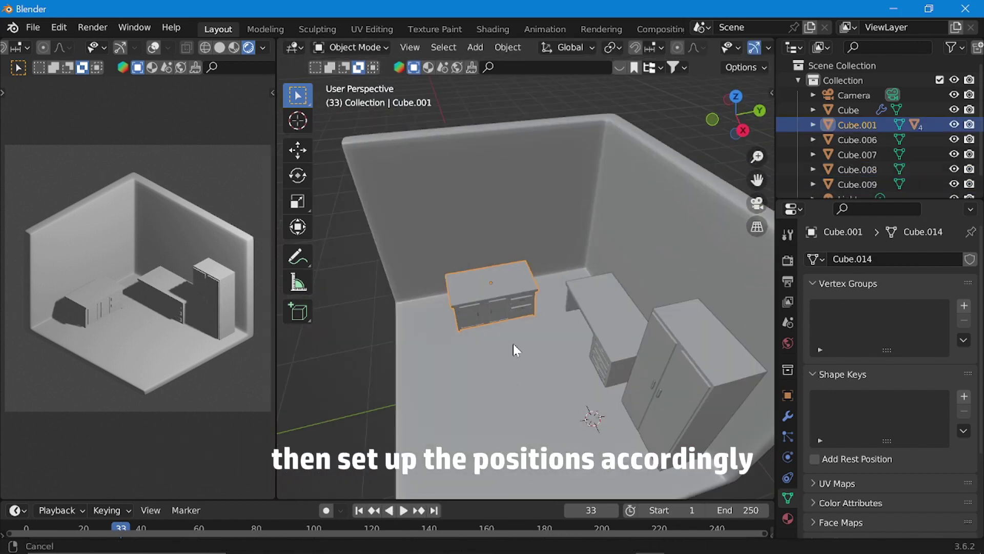
key(g)
key(x)
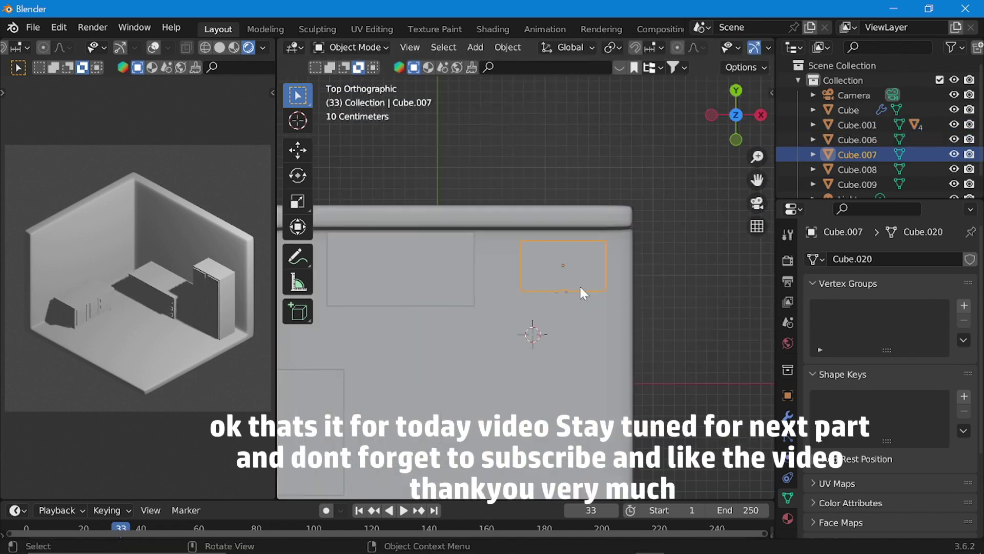
key(g)
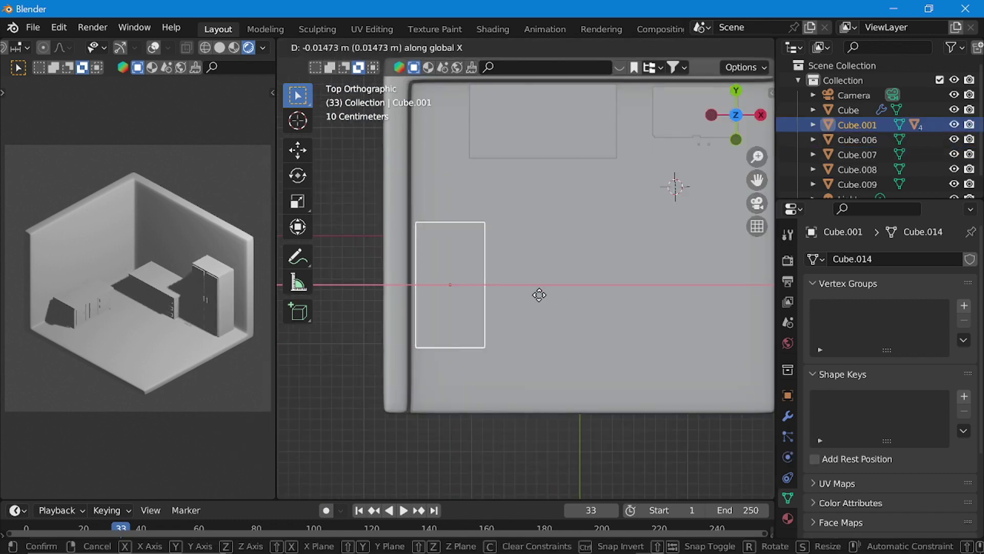
click(539, 294)
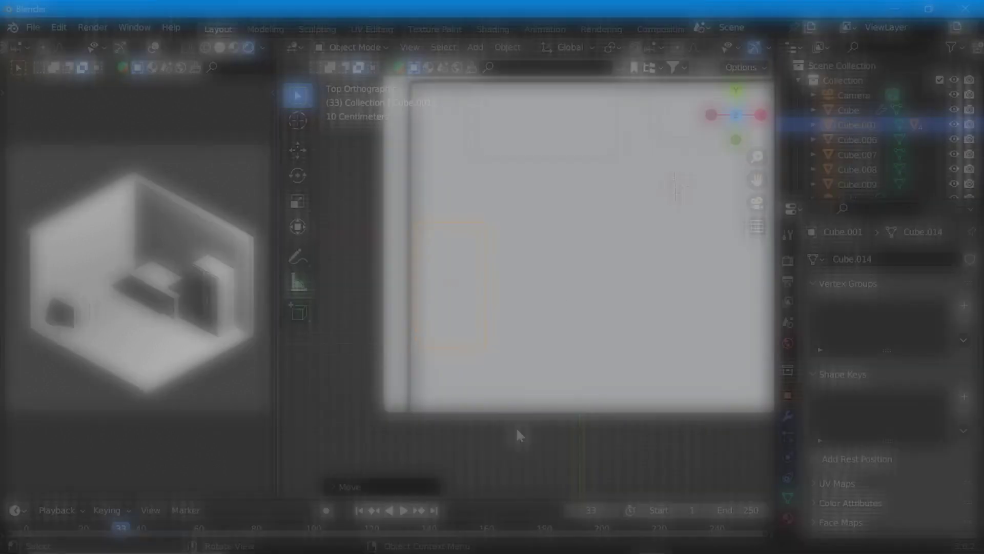
middle_drag(542, 367, 422, 256)
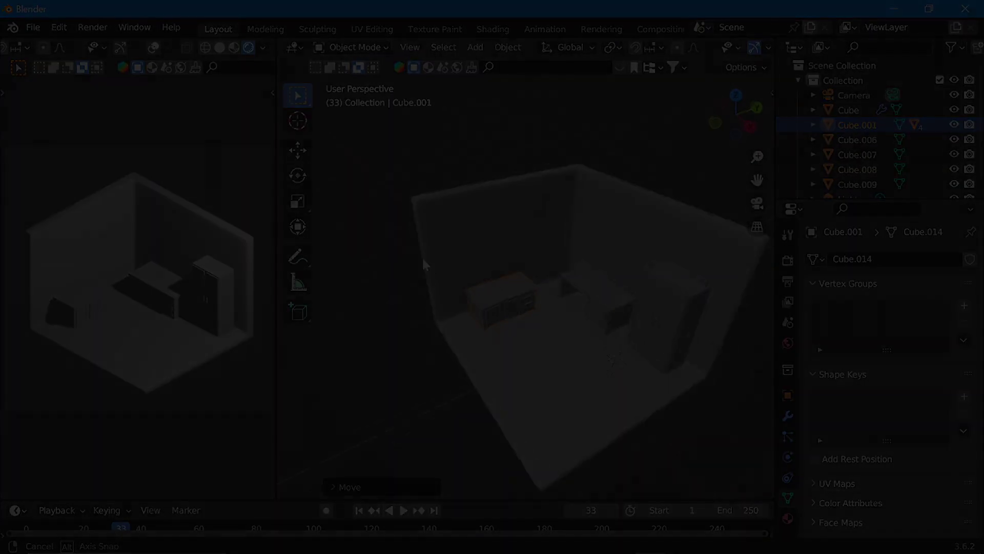